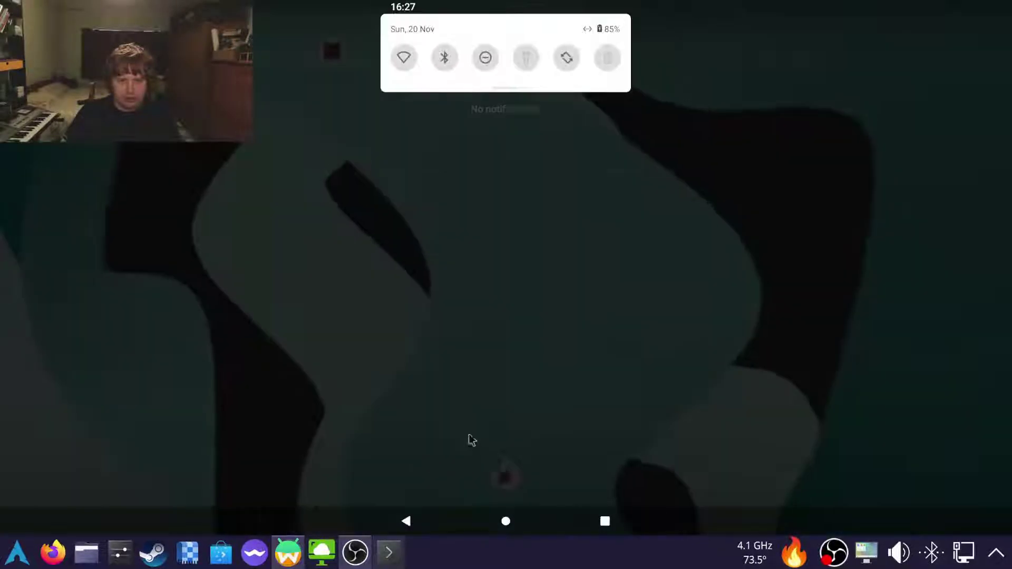
# - Dismiss the quick-settings shade and launch Minecraft on the Android emulator
pyautogui.click(505, 296)
pyautogui.click(328, 65)
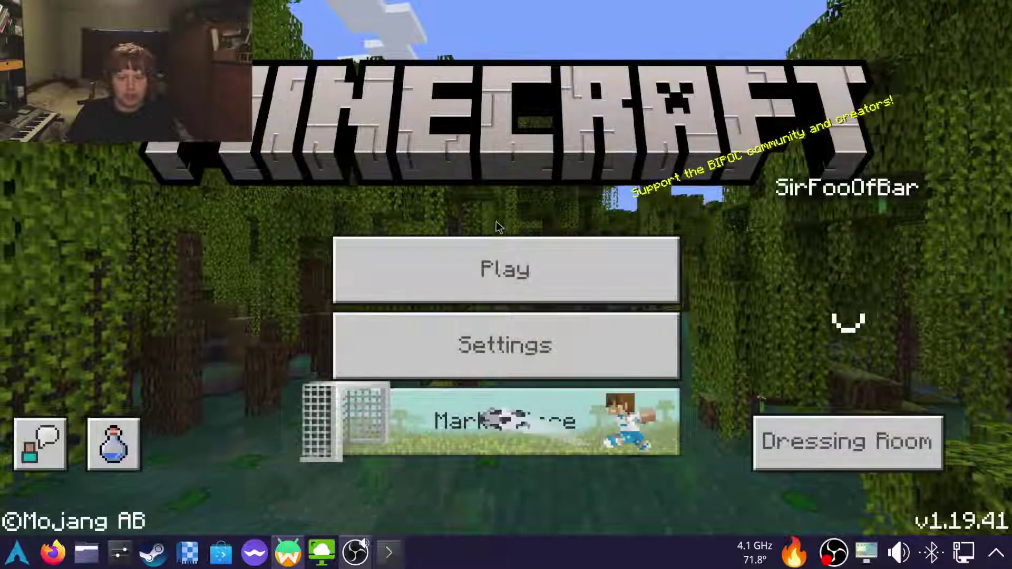
# - Join the LAN world from the Friends tab's LAN Games list
pyautogui.click(484, 253)
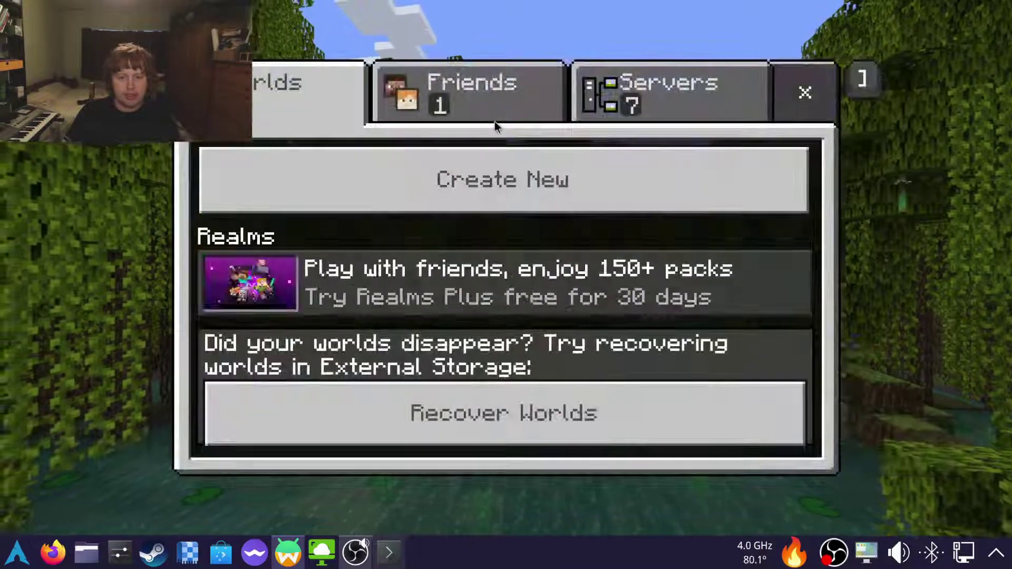
pyautogui.click(495, 122)
pyautogui.scroll(-3, 515, 362)
pyautogui.click(441, 403)
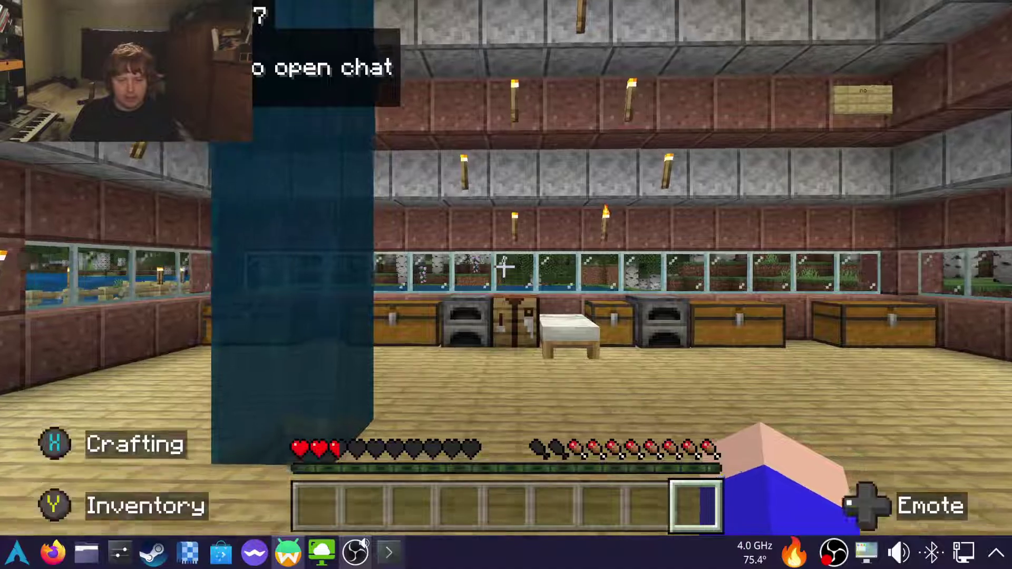
# - Go through the door, walk the boardwalk into the lake, then pause the game
pyautogui.moveTo(506, 284)
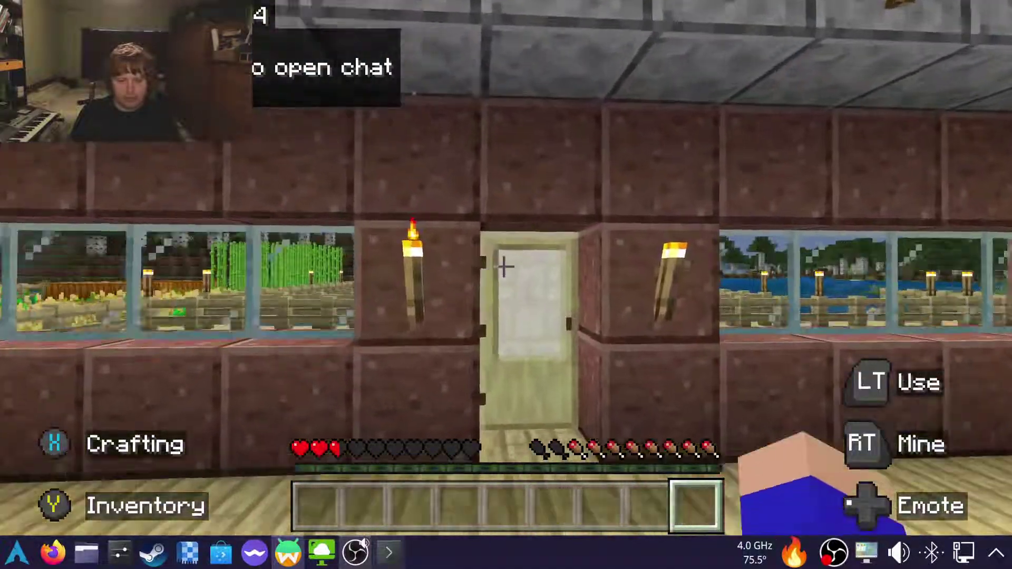
pyautogui.rightClick(505, 268)
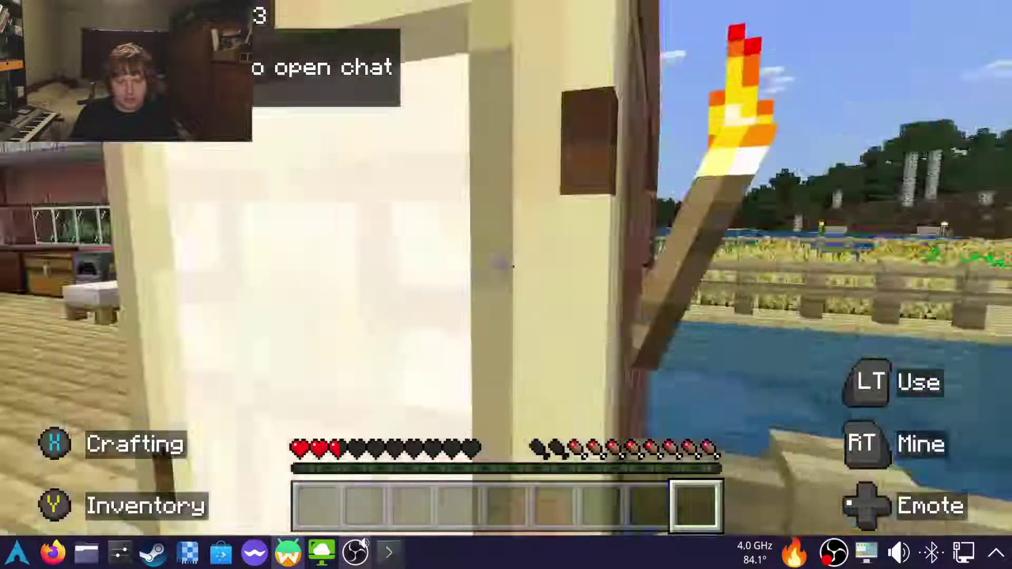
pyautogui.rightClick(504, 267)
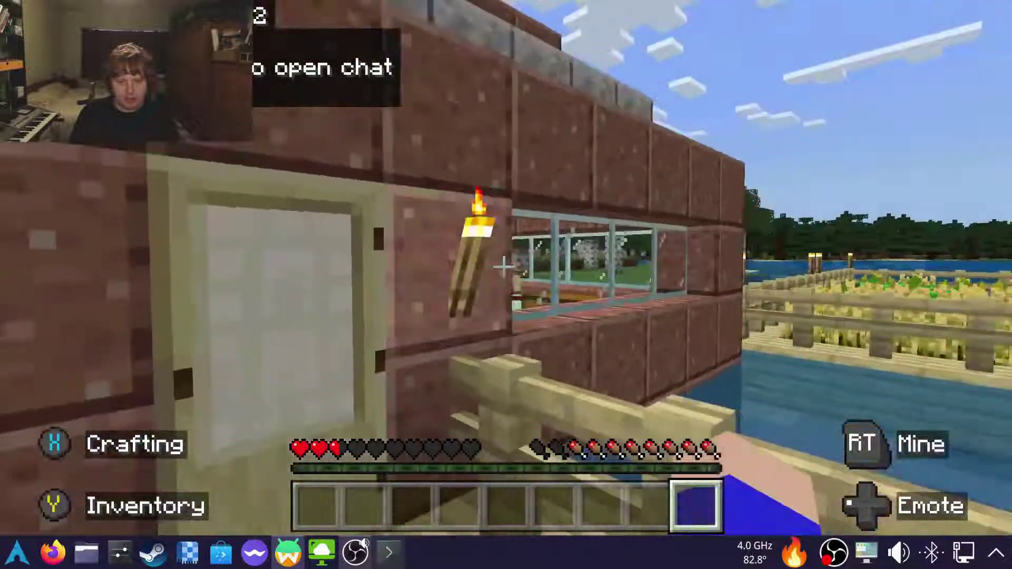
pyautogui.press('w')
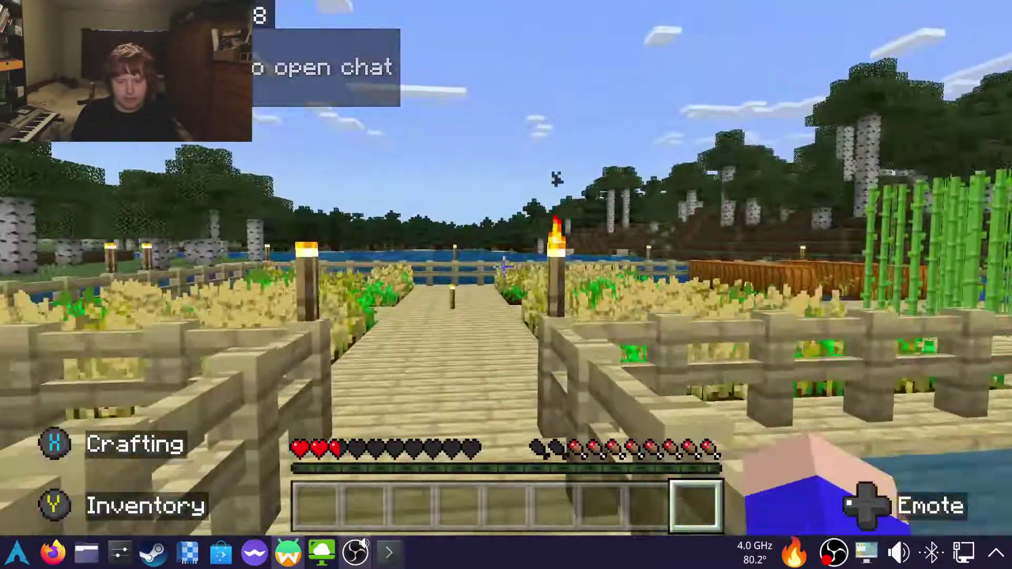
pyautogui.press('w')
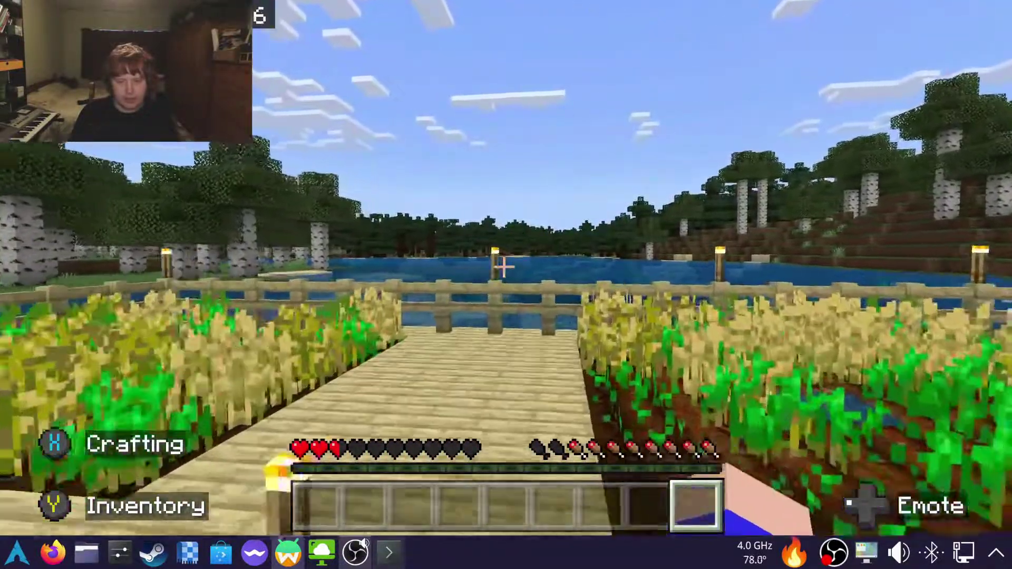
pyautogui.press('w')
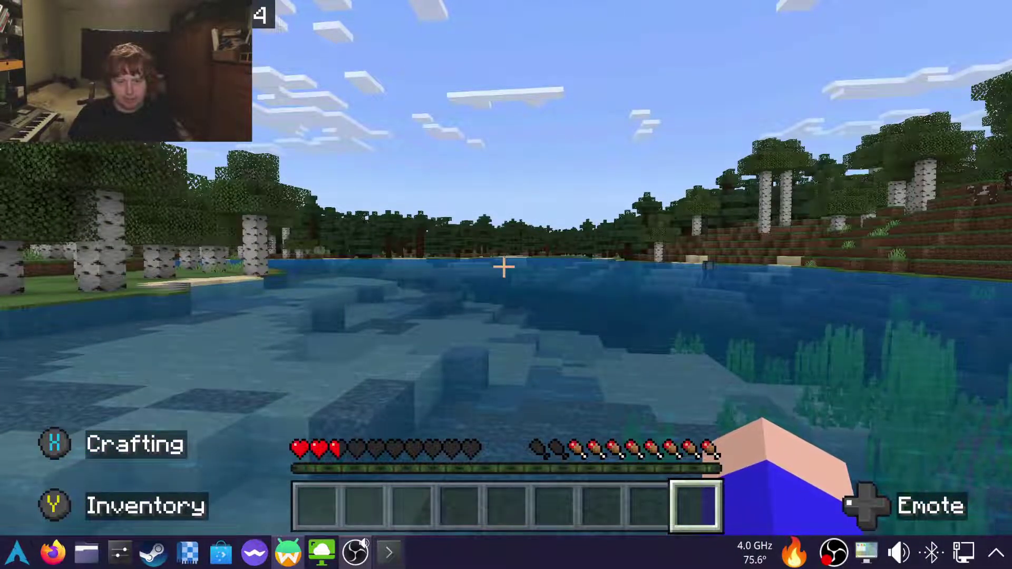
pyautogui.press('Escape')
pyautogui.click(301, 220)
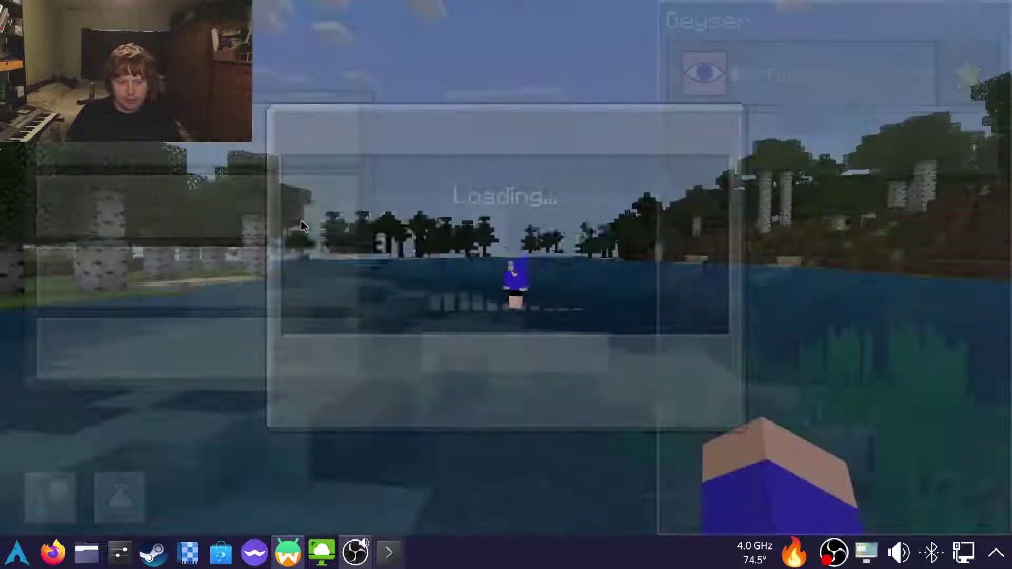
pyautogui.scroll(-5, 225, 304)
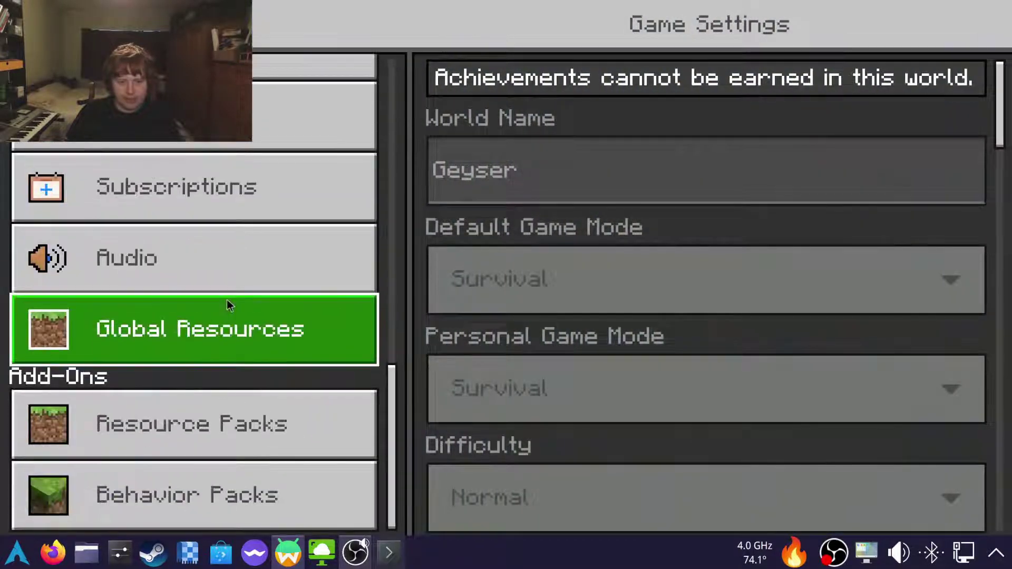
pyautogui.click(242, 116)
pyautogui.scroll(-5, 738, 314)
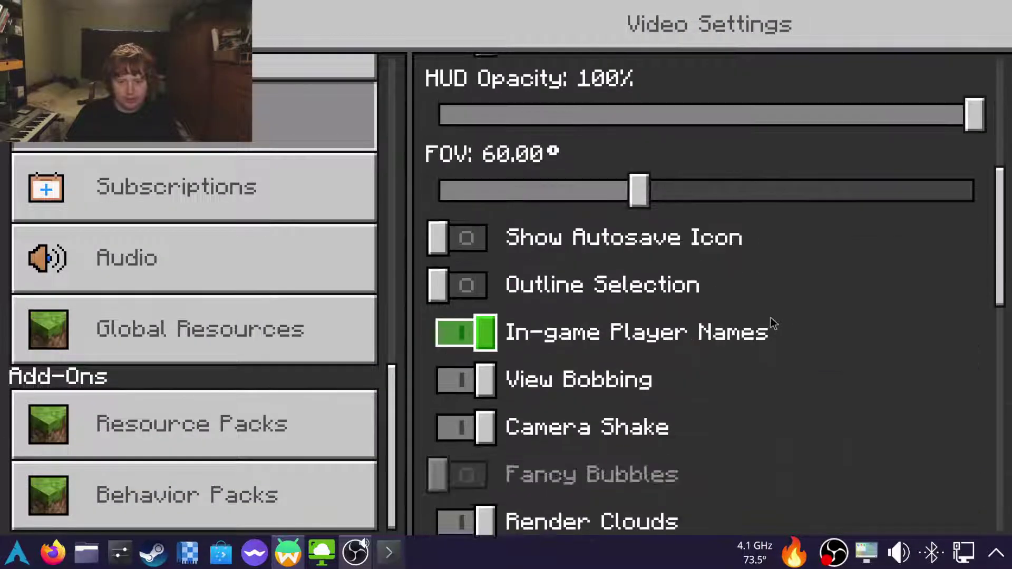
pyautogui.scroll(5, 770, 317)
pyautogui.scroll(-1, 771, 317)
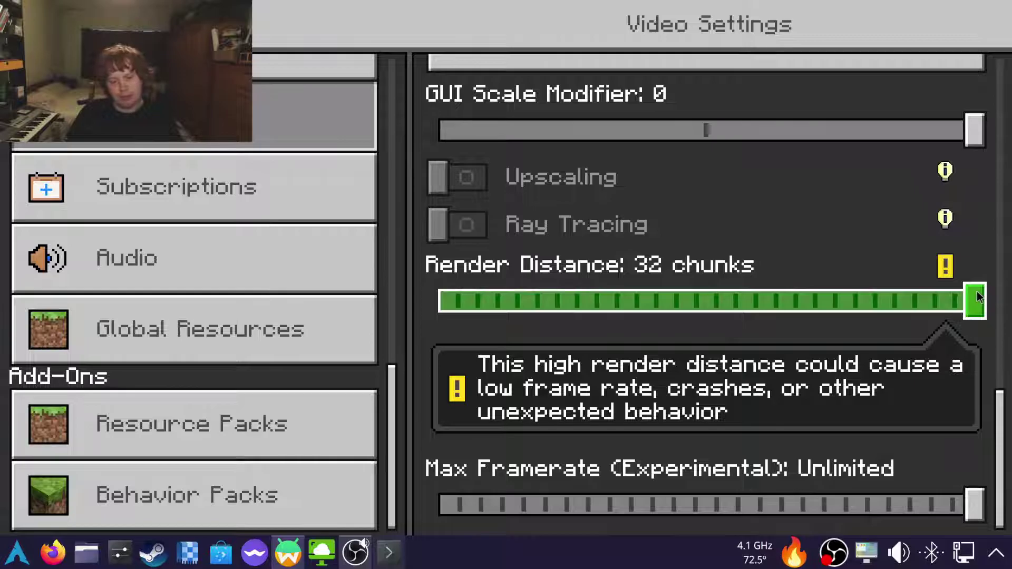
pyautogui.press('Escape')
pyautogui.press('Escape')
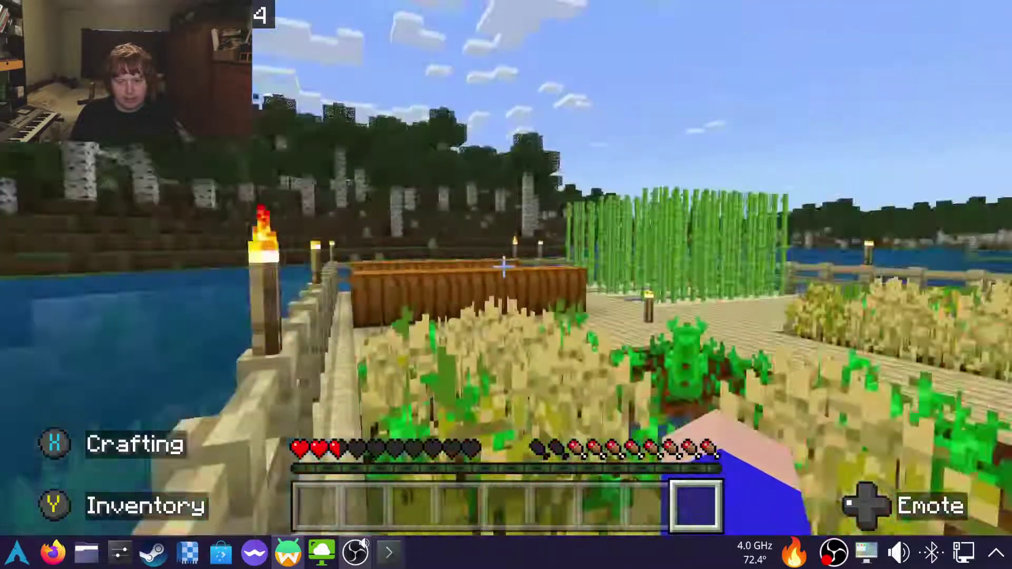
# - Walk past the sugar cane, pumpkin rows and lake shore, ending at the brick building
pyautogui.press('w')
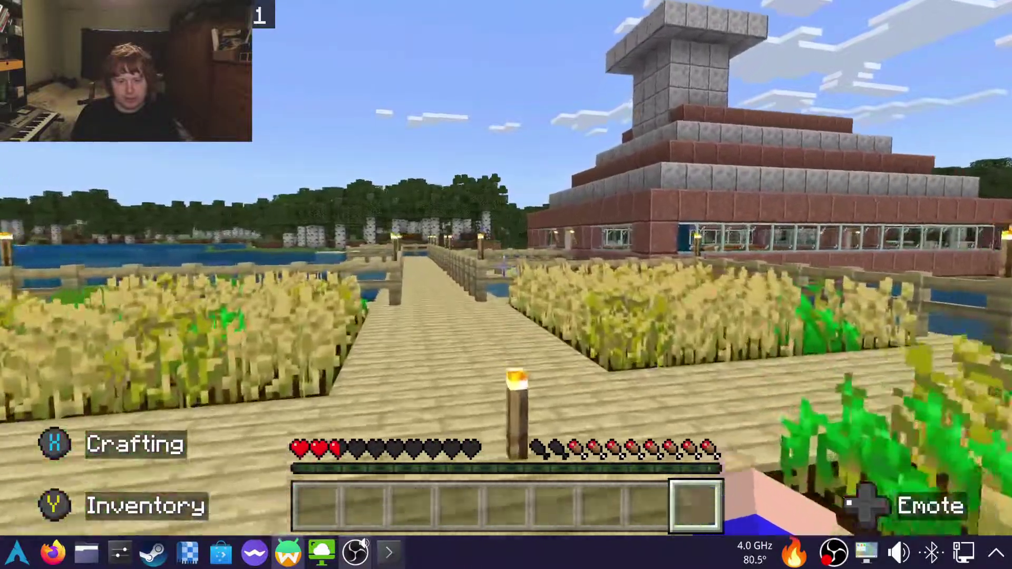
pyautogui.press('w')
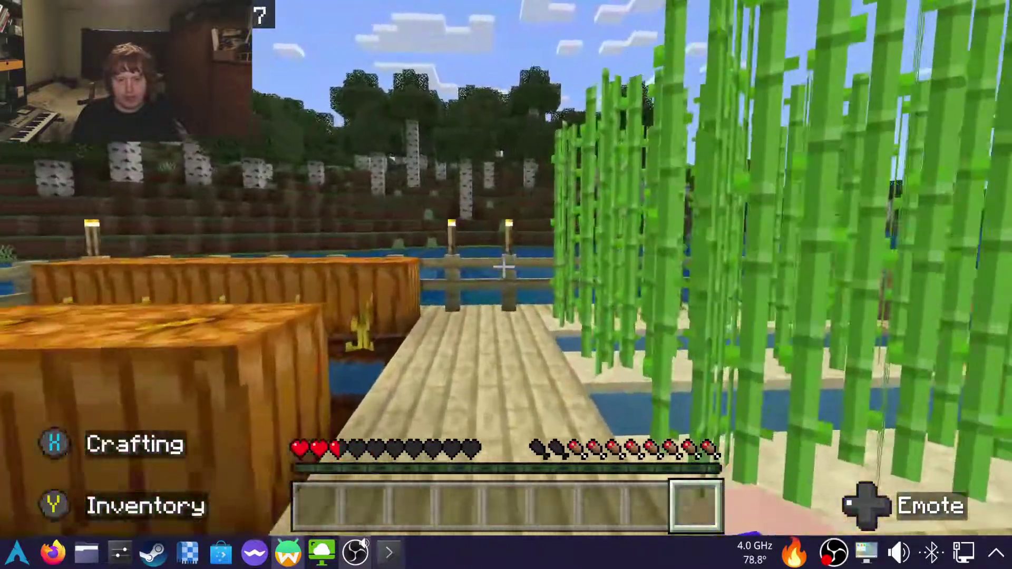
pyautogui.press('w')
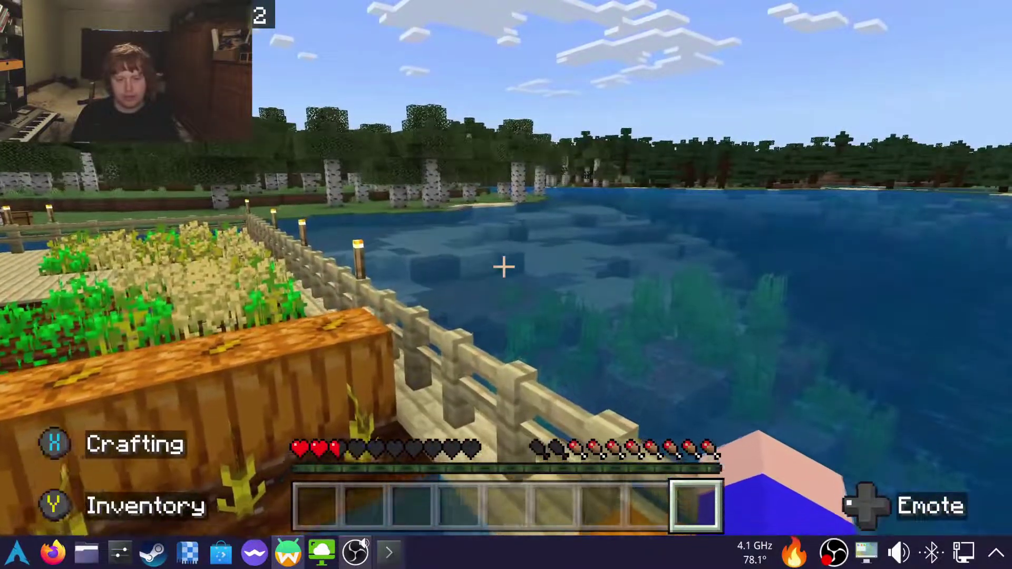
pyautogui.press('w')
pyautogui.press('w')
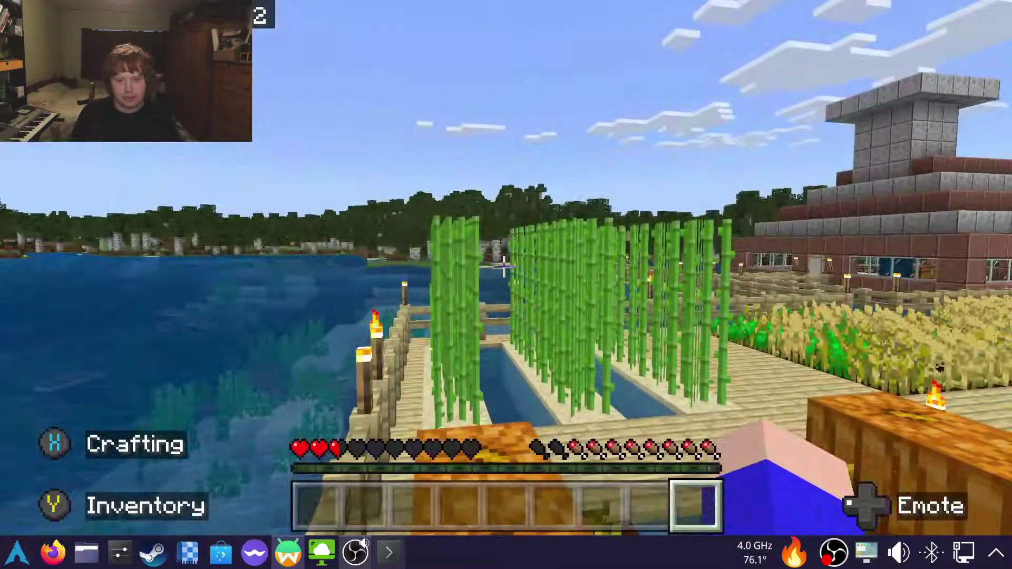
pyautogui.press('w')
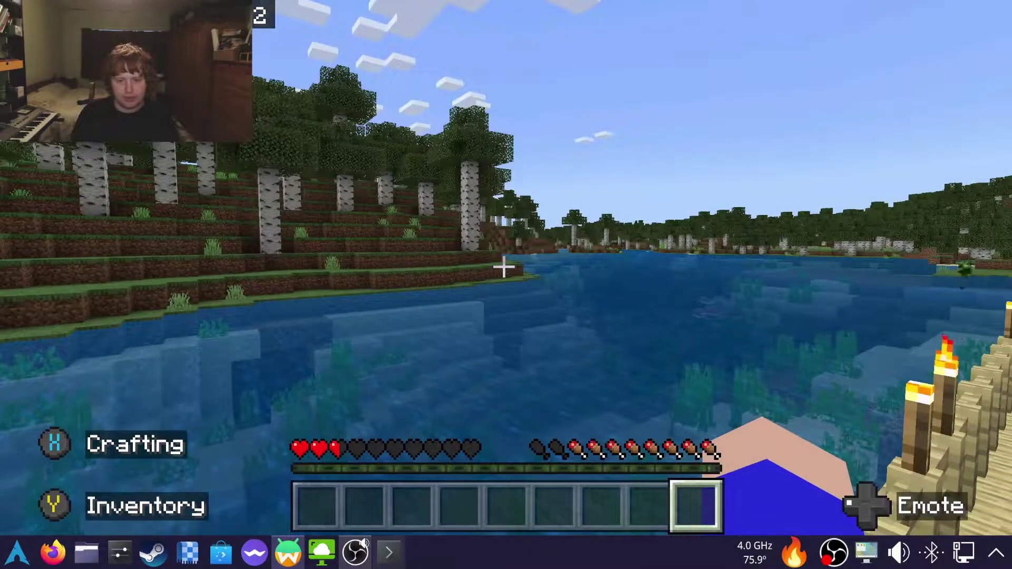
pyautogui.press('w')
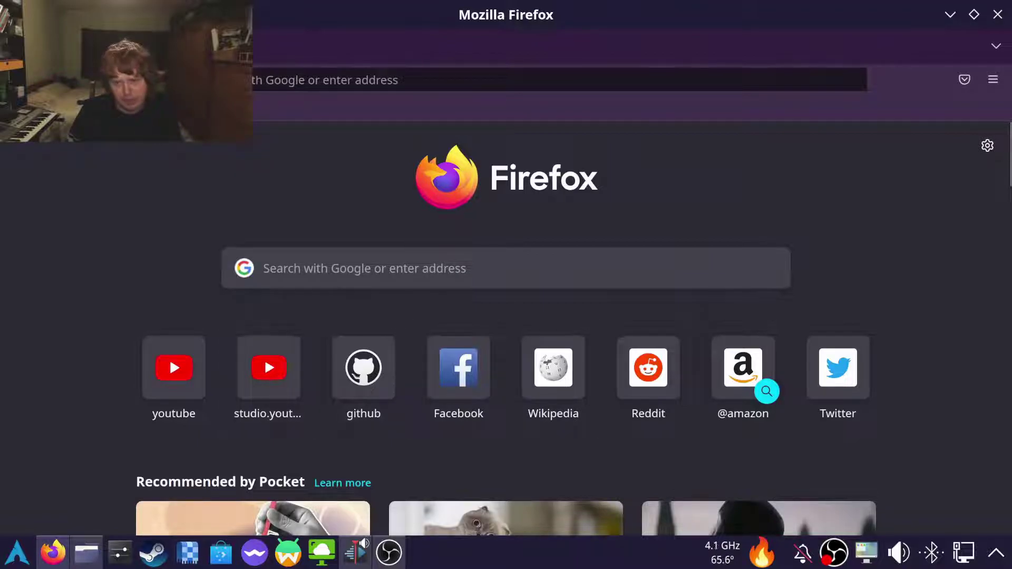
# - Search 'bluestacks', open the official BlueStacks site and decline its privacy consent request
pyautogui.click(337, 80)
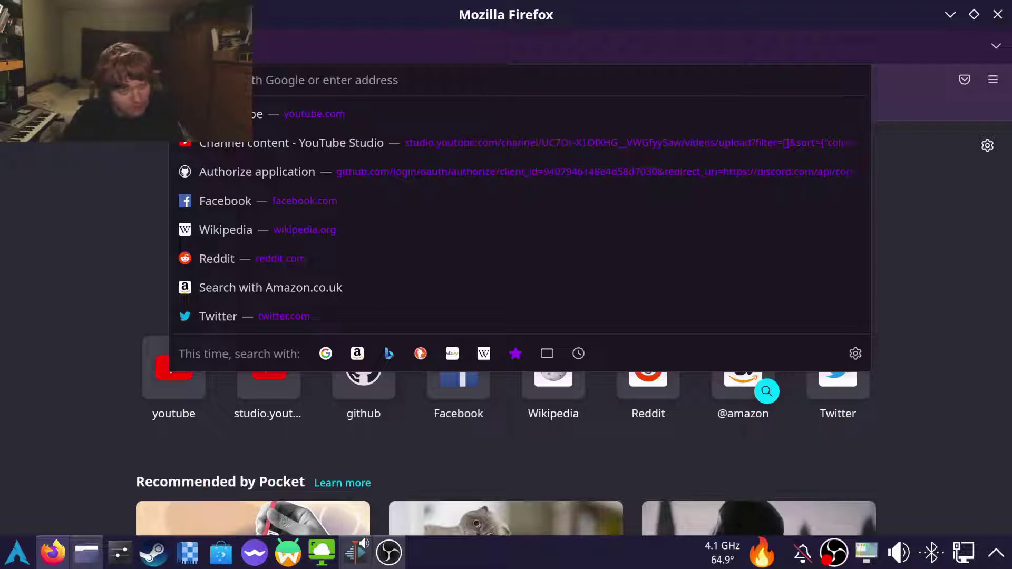
pyautogui.write('bluesta')
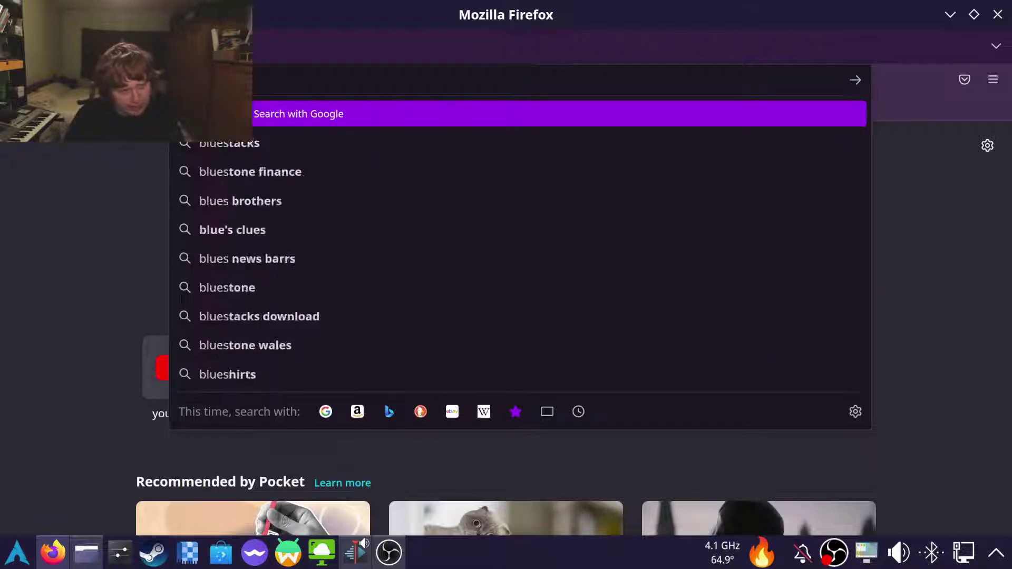
pyautogui.write('cks')
pyautogui.press('Return')
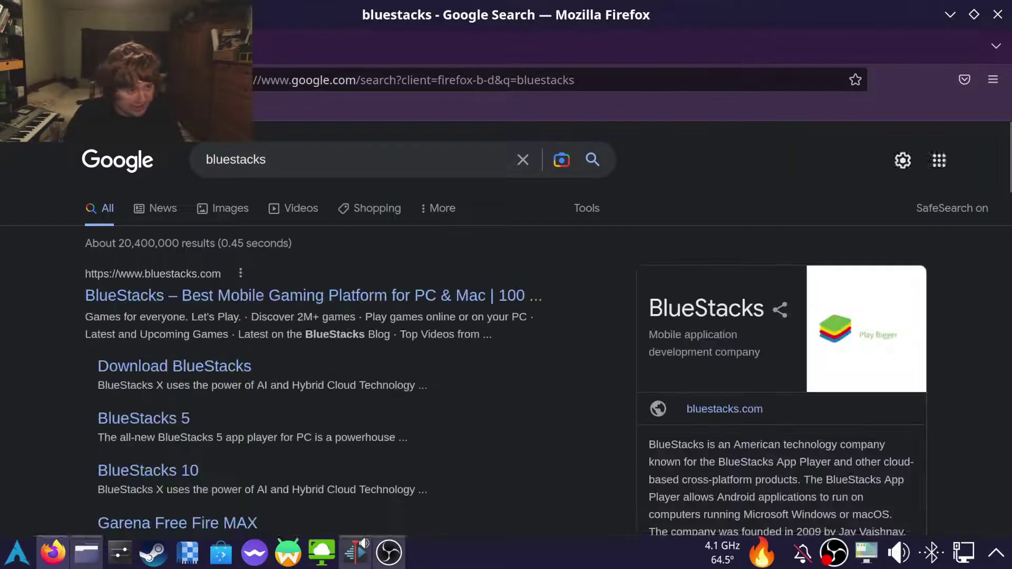
pyautogui.click(313, 296)
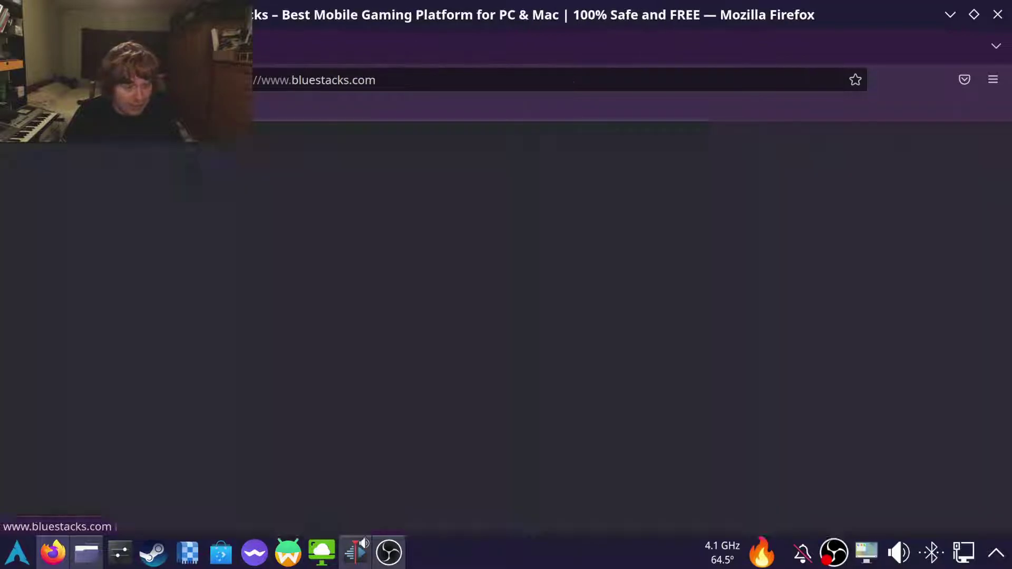
pyautogui.scroll(-15, 506, 337)
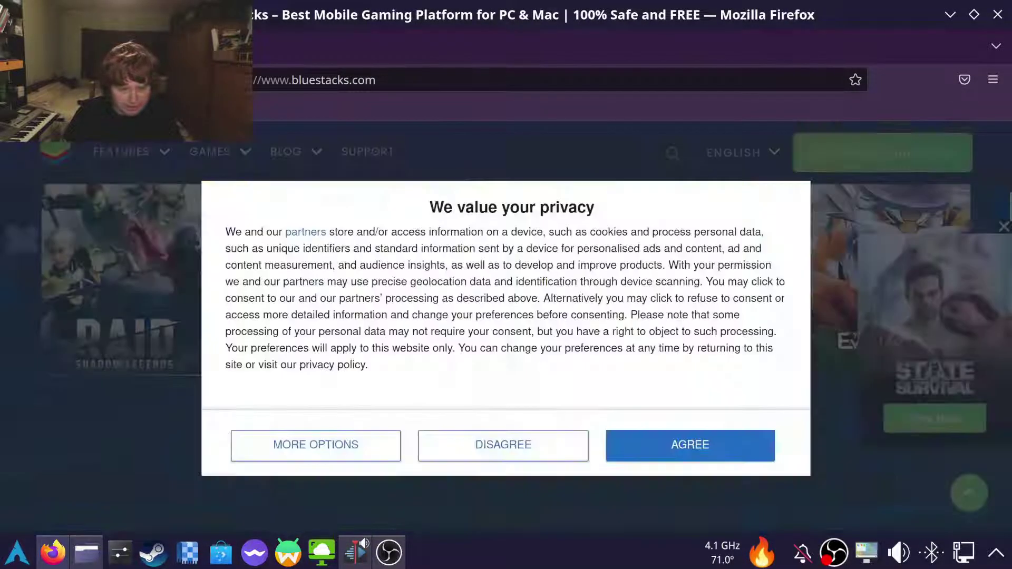
pyautogui.click(504, 445)
pyautogui.hotkey('ctrl', 'l')
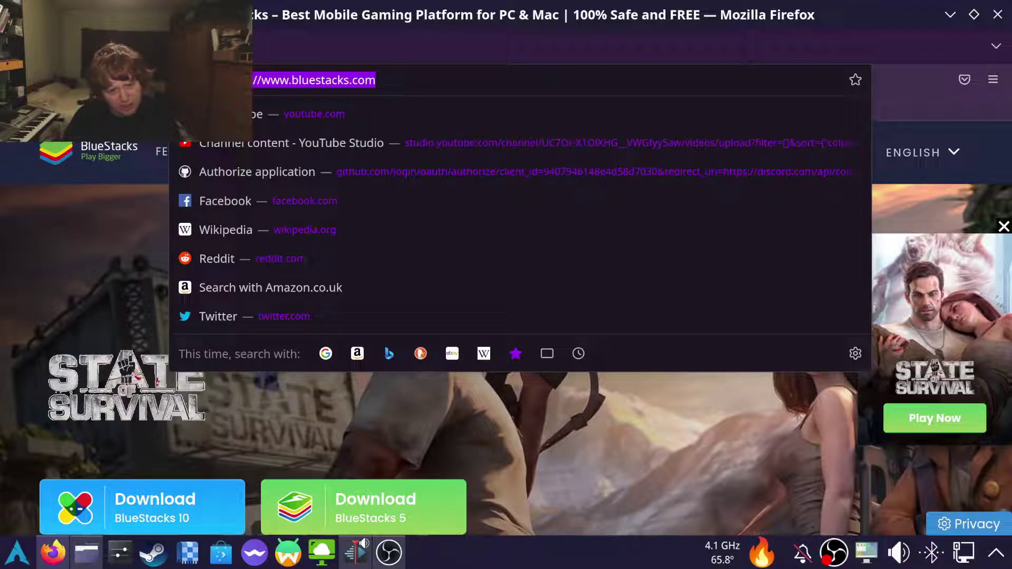
# - Search 'anbox', open the anbox.io 'Android in a Box' site and scroll through its homepage
pyautogui.write('anbox')
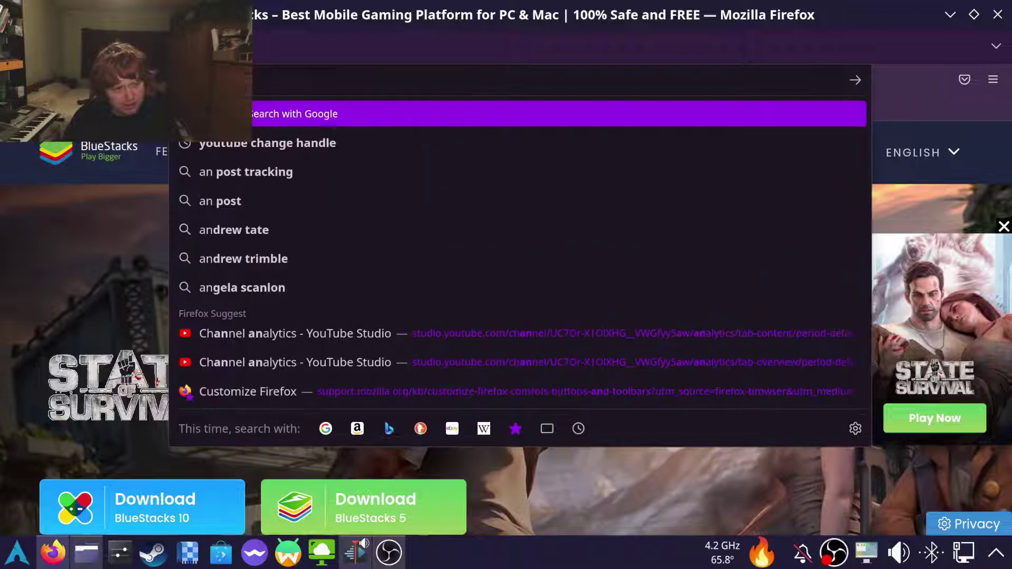
pyautogui.press('Return')
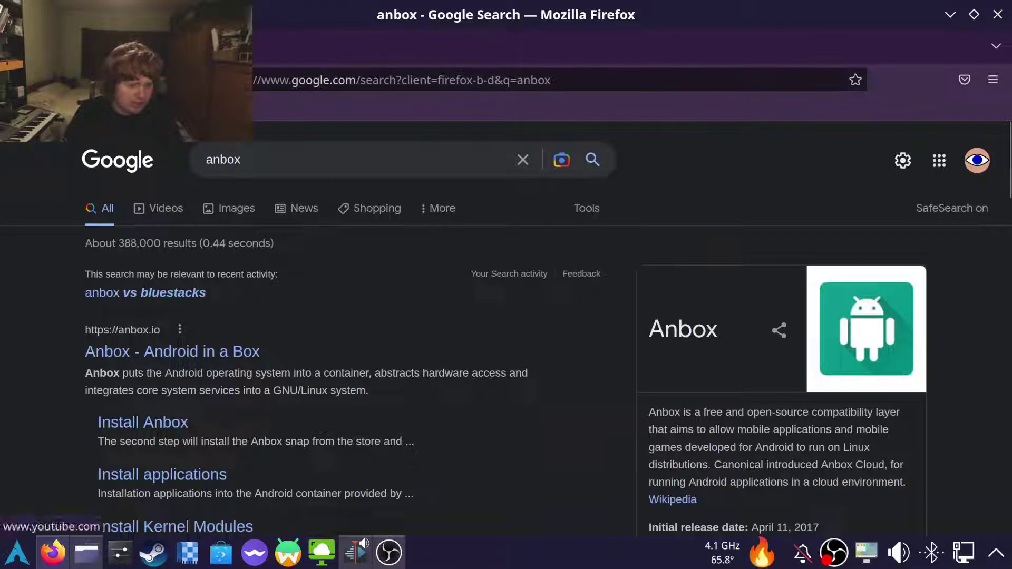
pyautogui.click(173, 352)
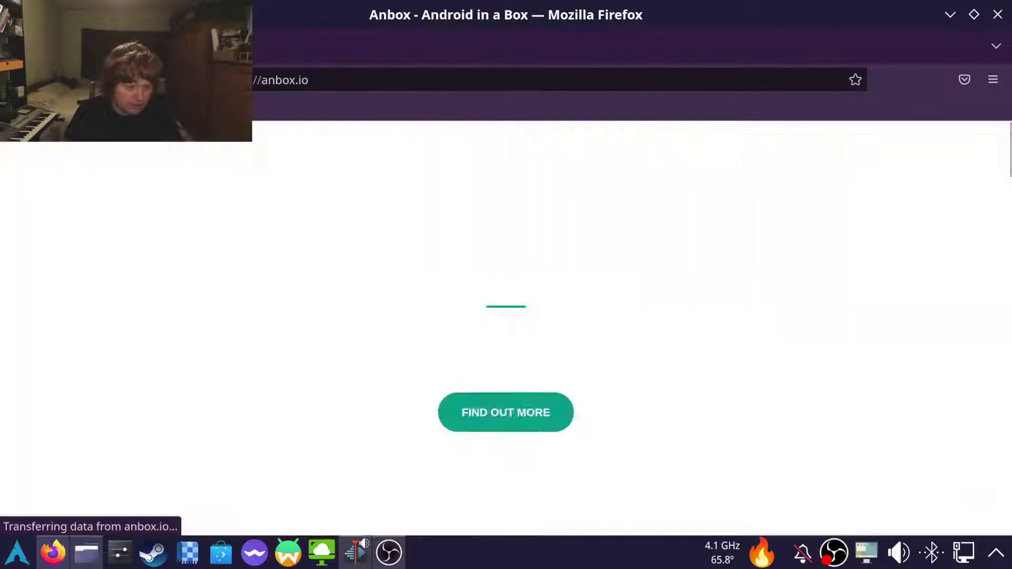
pyautogui.scroll(-10, 507, 316)
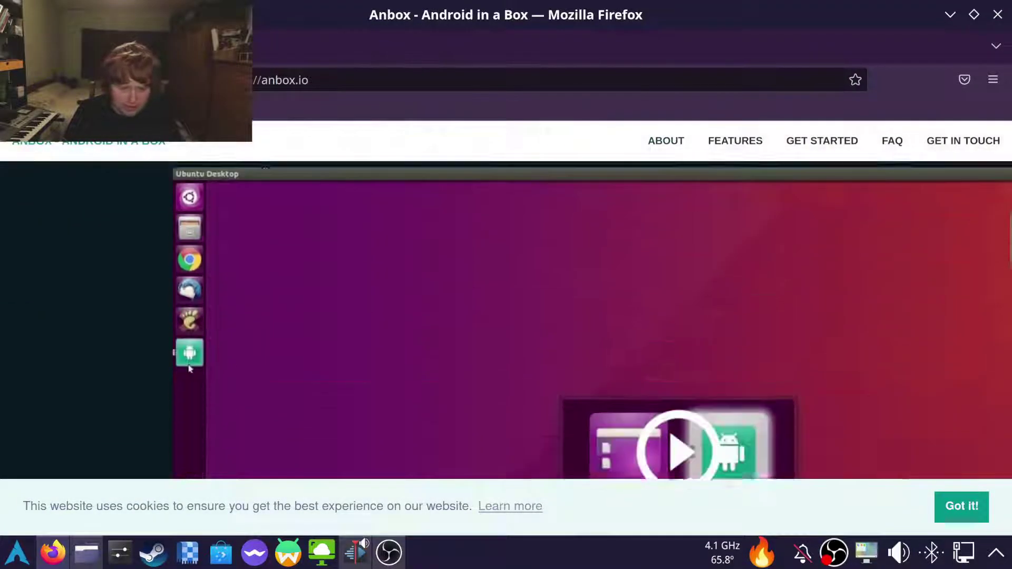
pyautogui.scroll(8, 506, 317)
pyautogui.scroll(2, 506, 300)
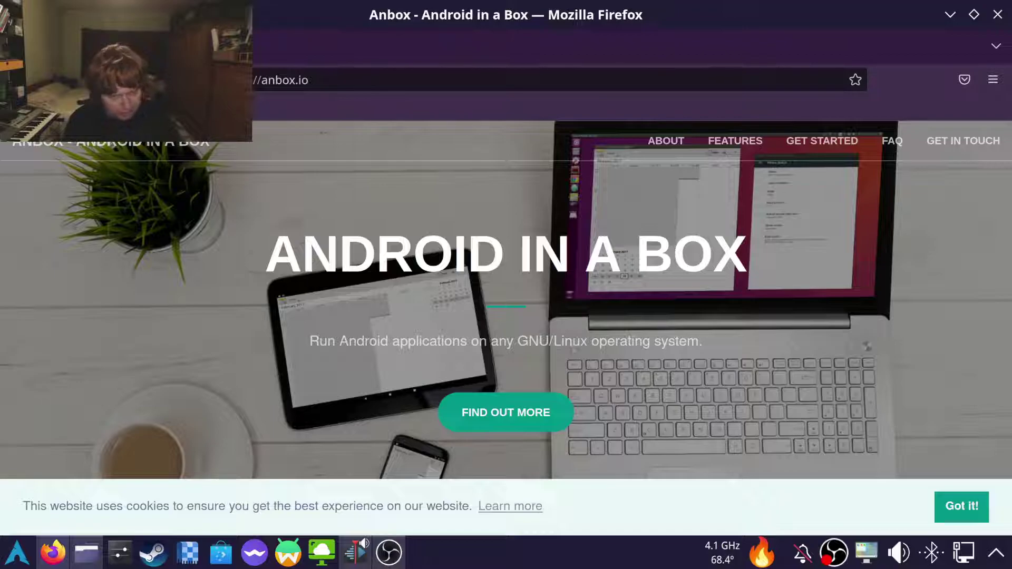
pyautogui.scroll(-15, 506, 327)
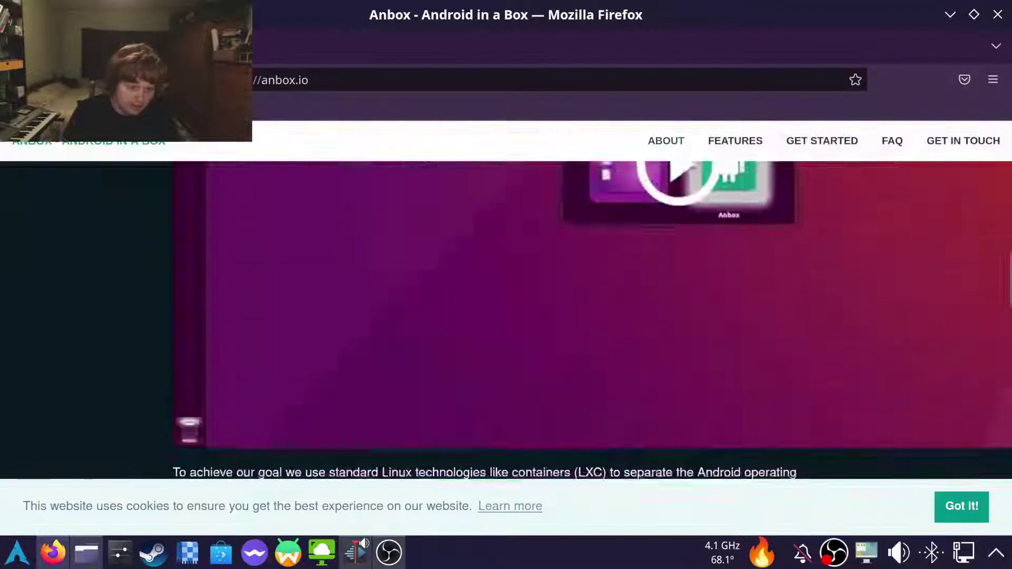
pyautogui.scroll(15, 506, 327)
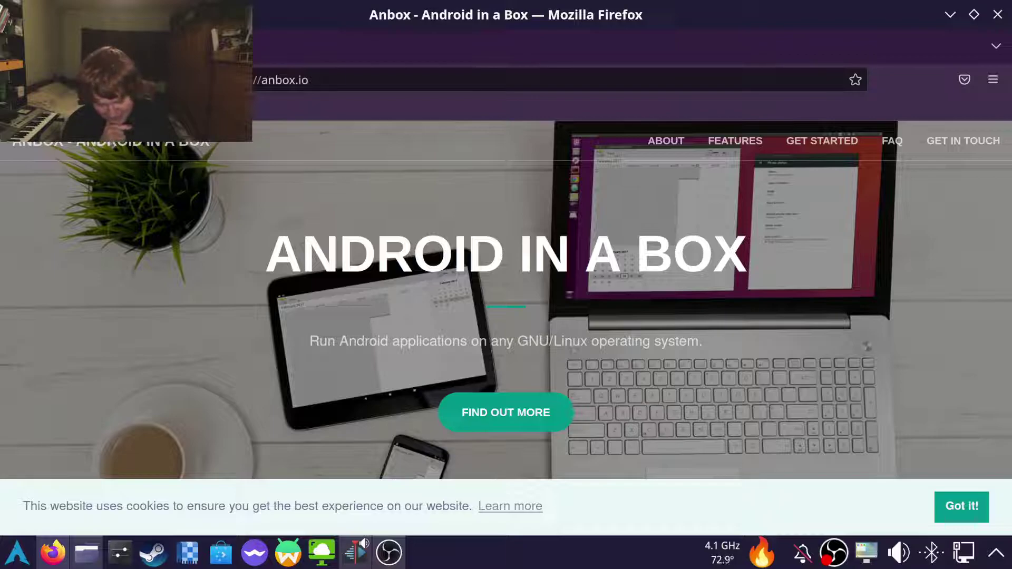
pyautogui.hotkey('ctrl', 'l')
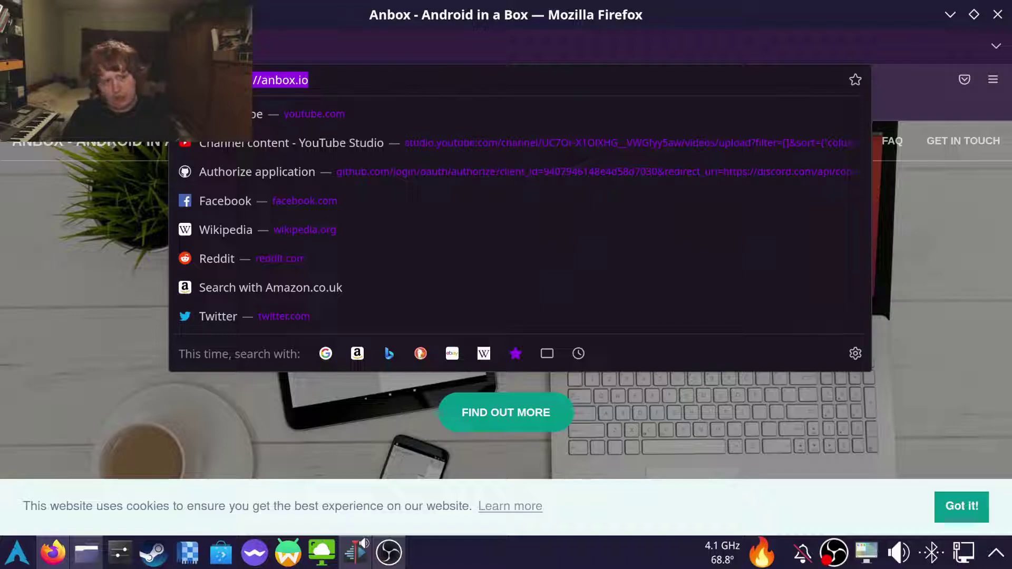
# - Search 'android x86' and open the official android-x86.org project site
pyautogui.write('android x')
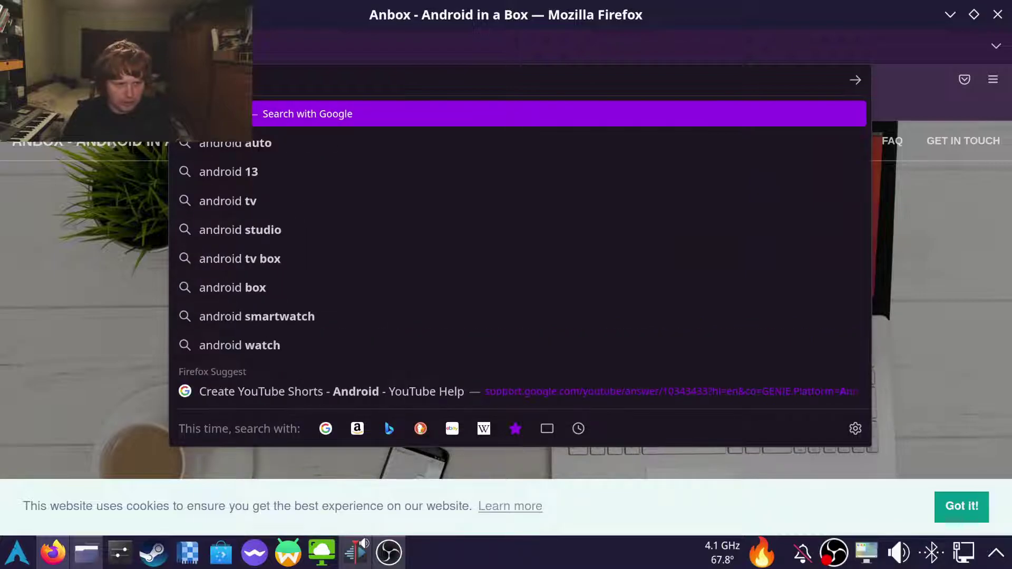
pyautogui.write('86')
pyautogui.press('Return')
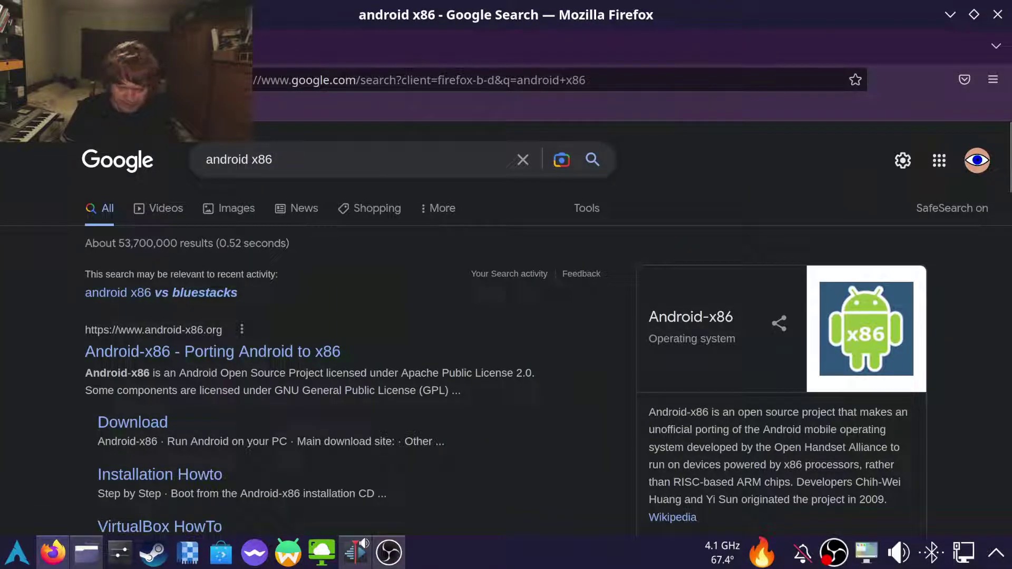
pyautogui.click(161, 351)
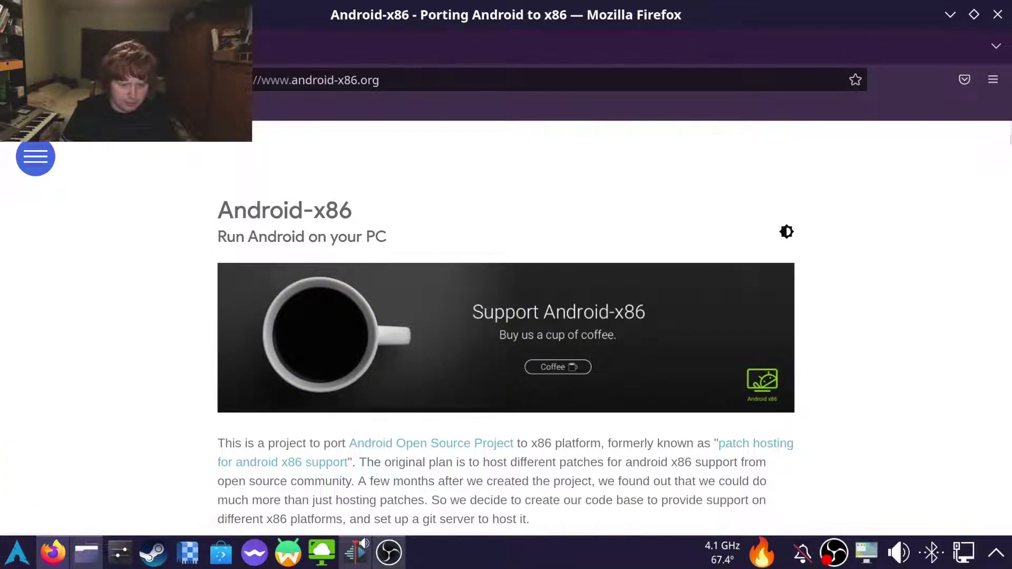
pyautogui.scroll(-7, 506, 217)
# - Go to Download and open the OSDN file list showing the Release 8.1 ISO and RPM images
pyautogui.click(506, 217)
pyautogui.scroll(-4, 506, 217)
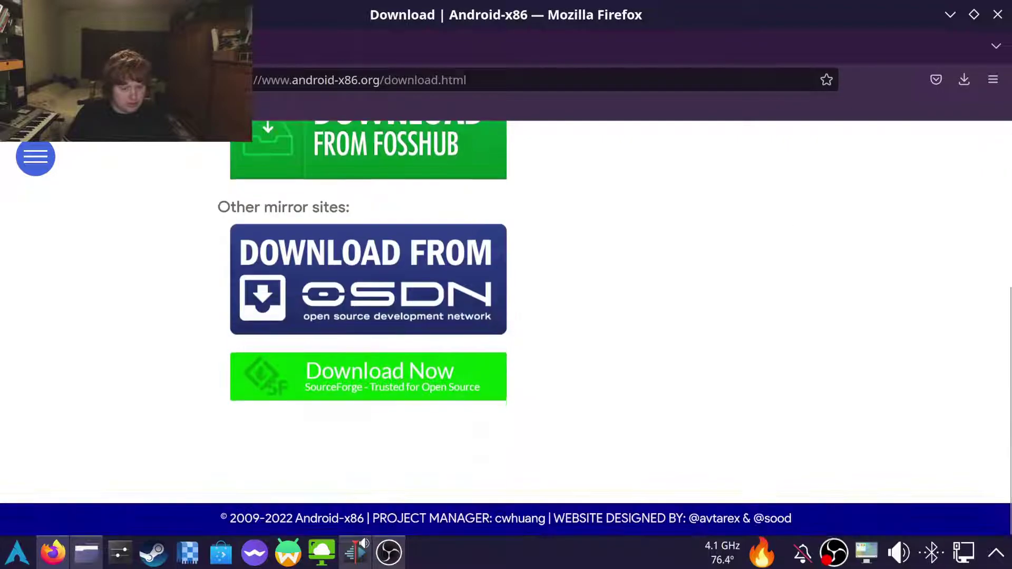
pyautogui.scroll(1, 368, 287)
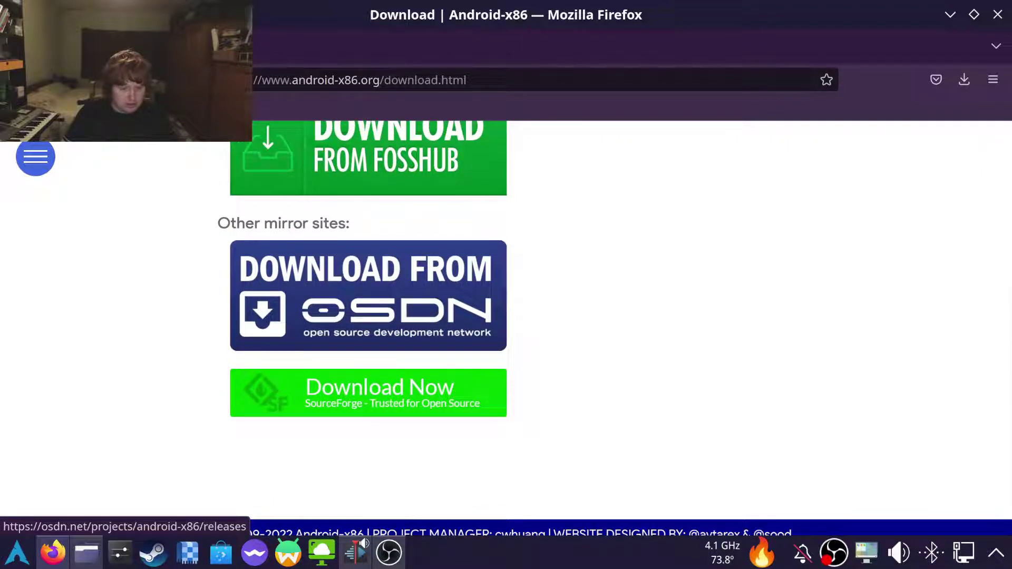
pyautogui.click(368, 295)
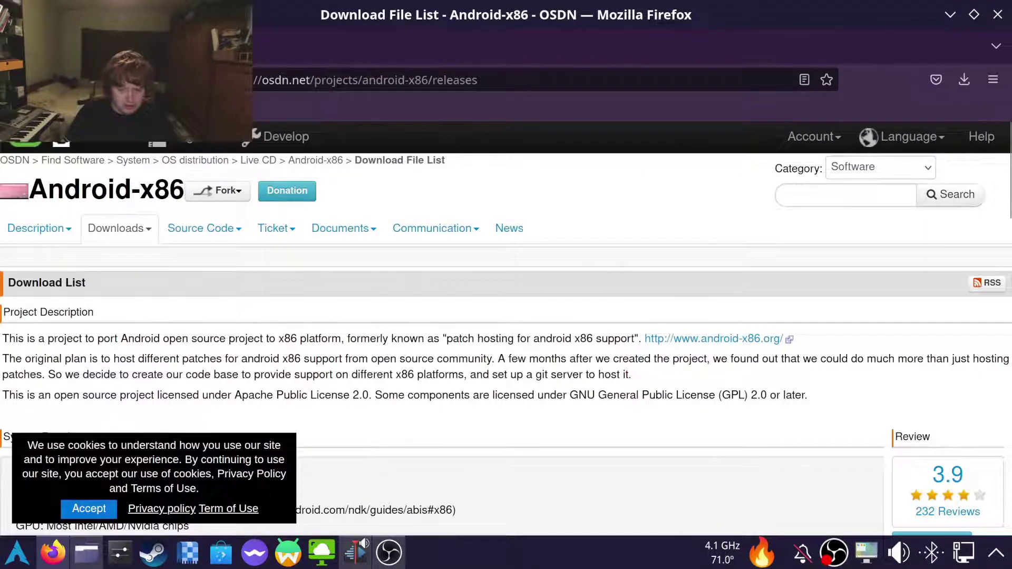
pyautogui.scroll(-7, 506, 328)
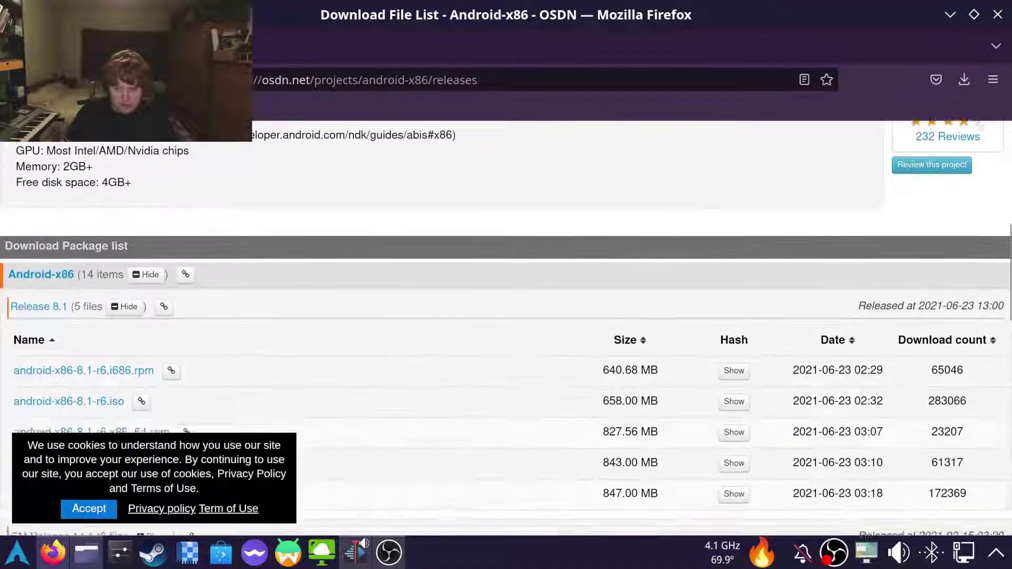
pyautogui.scroll(-4, 506, 328)
pyautogui.scroll(2, 506, 328)
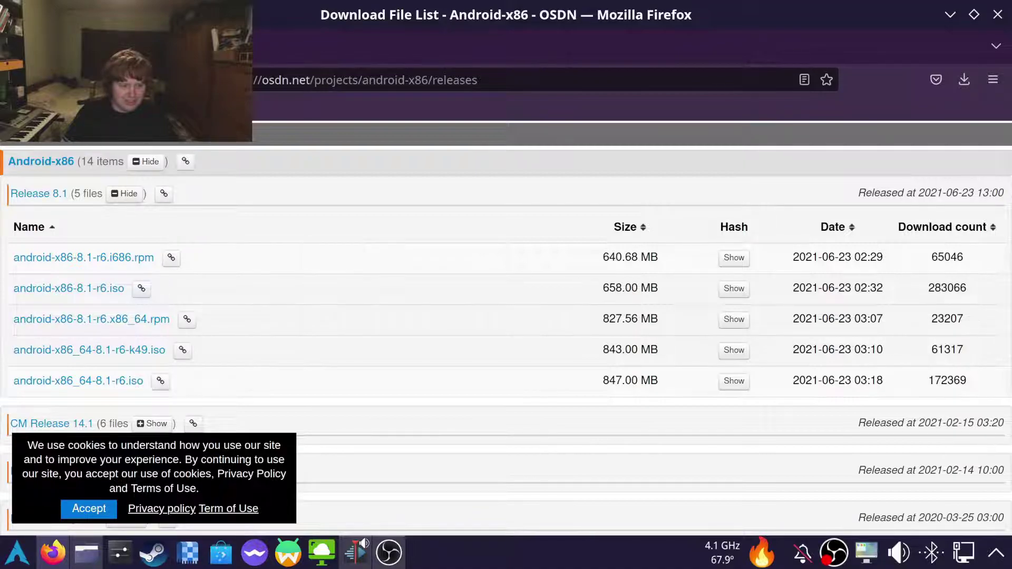
pyautogui.scroll(10, 506, 327)
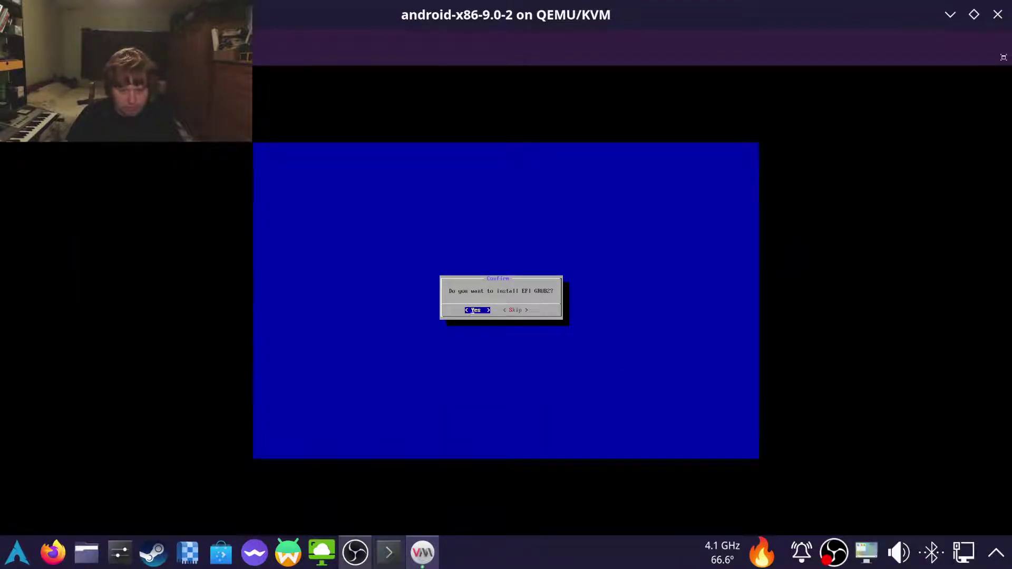
# - Install with EFI GRUB2 and read-only /system, then advance the setup wizard to Wi-Fi
pyautogui.press('Return')
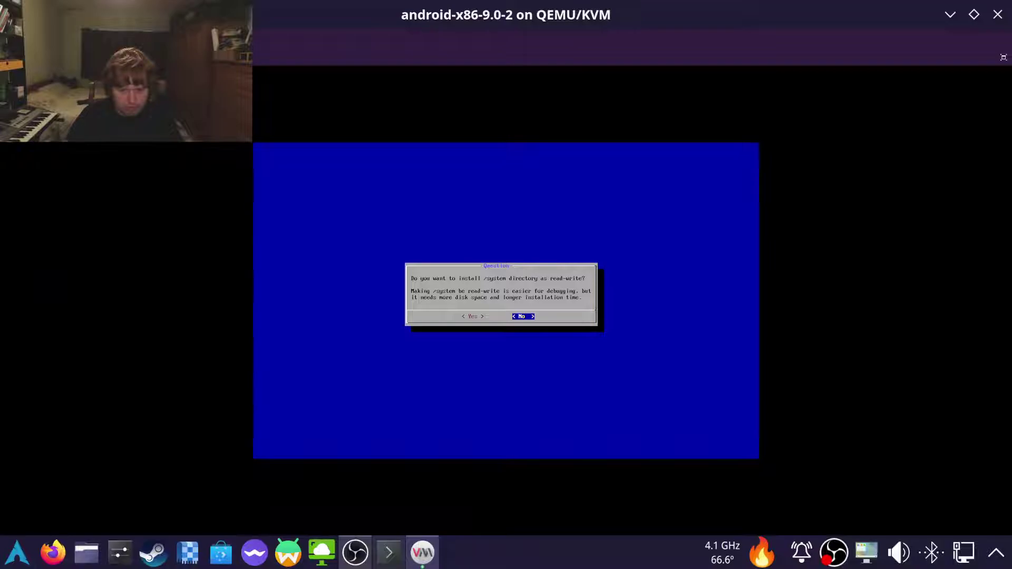
pyautogui.press('Return')
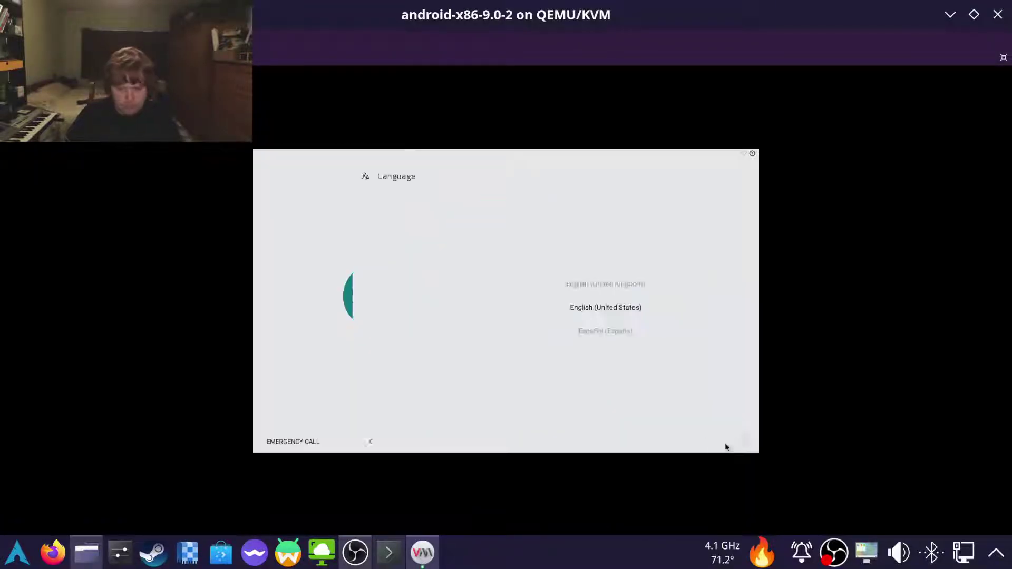
pyautogui.click(725, 445)
pyautogui.click(449, 314)
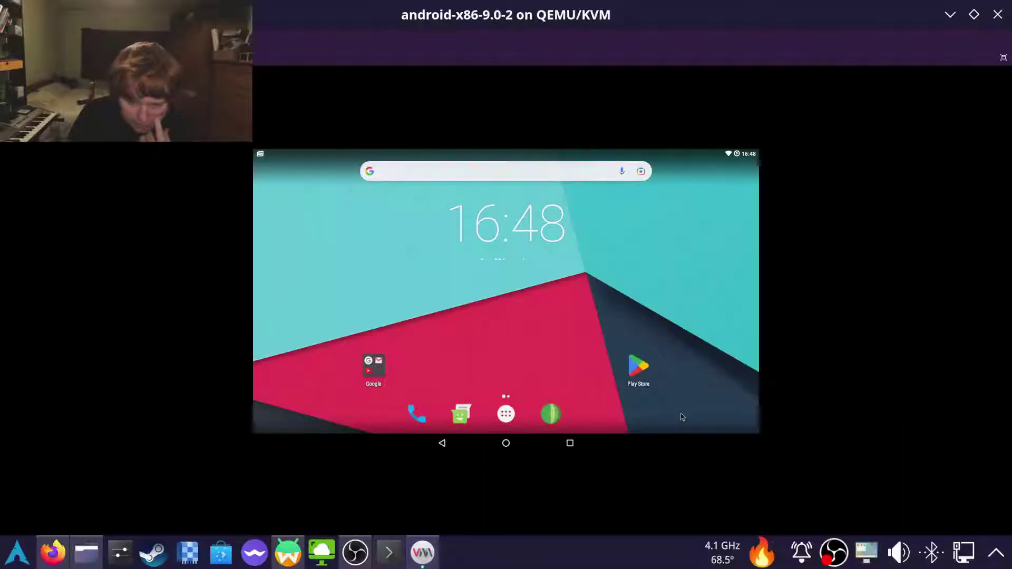
# - Search the Play Store for 'switch online' and install Nintendo Switch Online
pyautogui.click(640, 366)
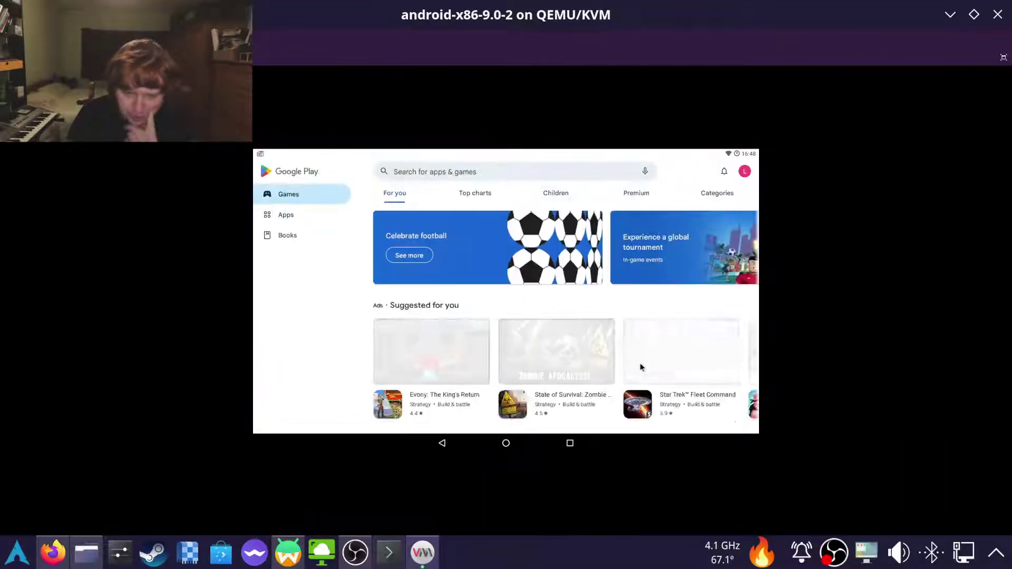
pyautogui.click(485, 171)
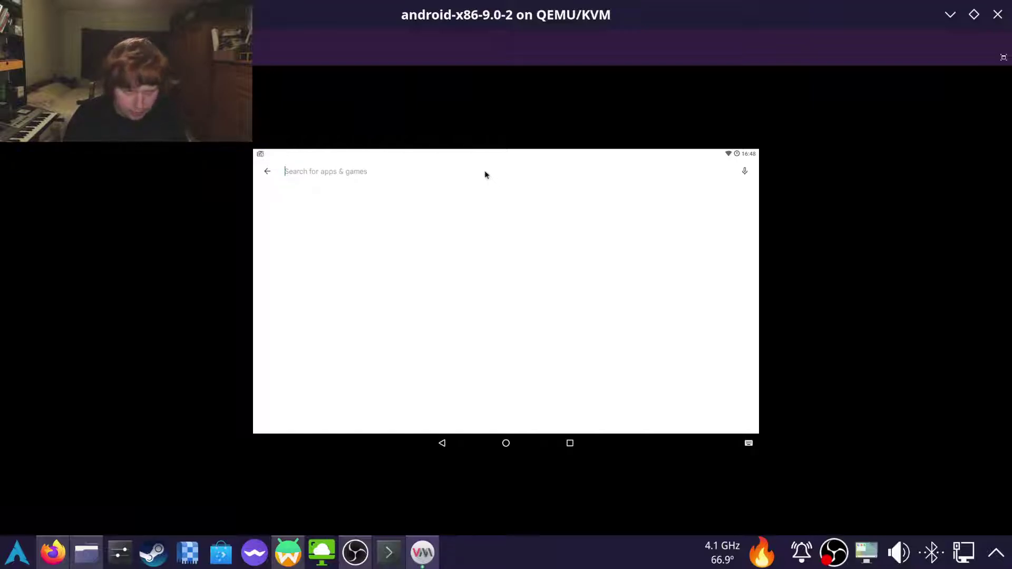
pyautogui.write('switch')
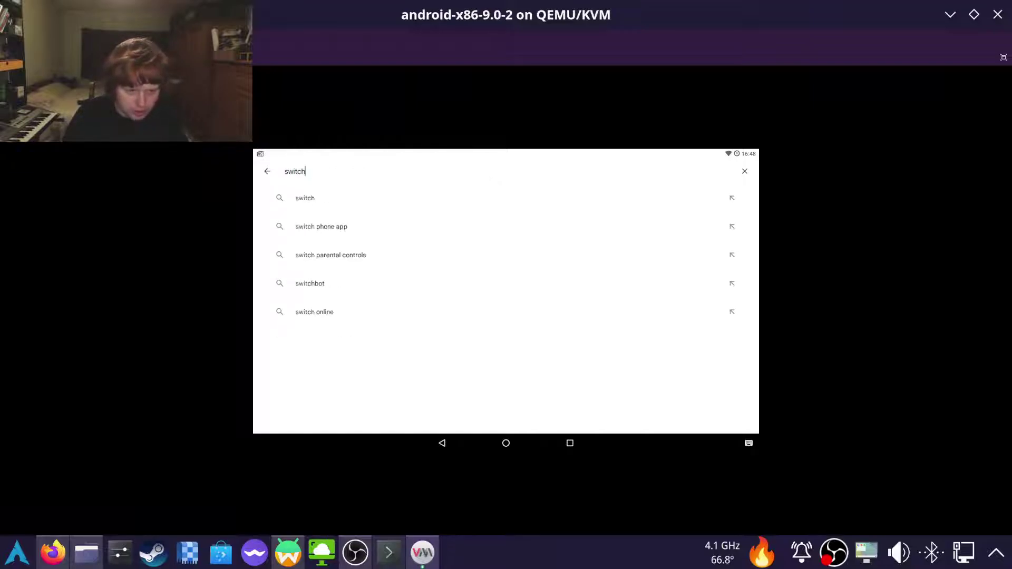
pyautogui.write(' online')
pyautogui.press('Return')
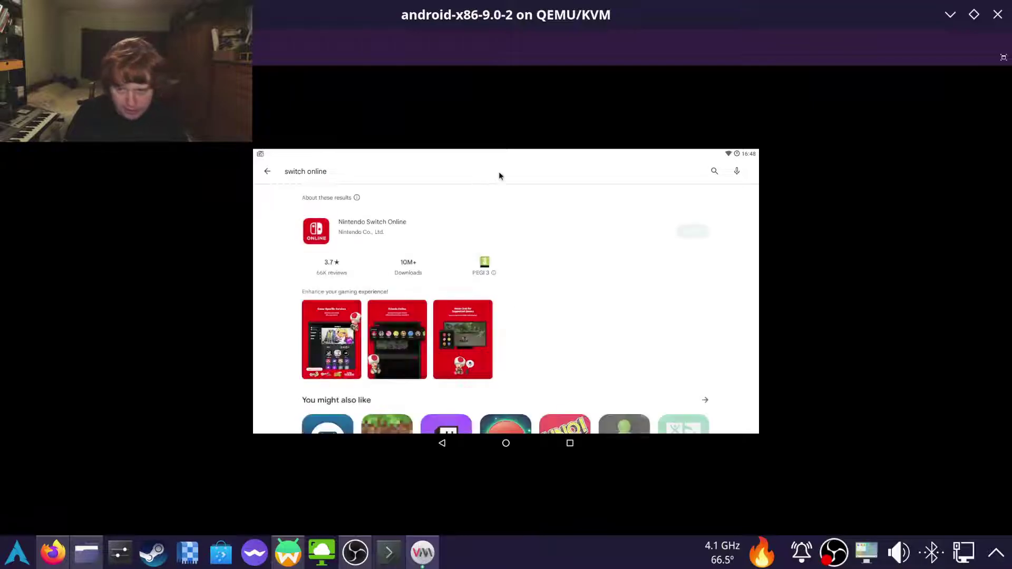
pyautogui.click(681, 238)
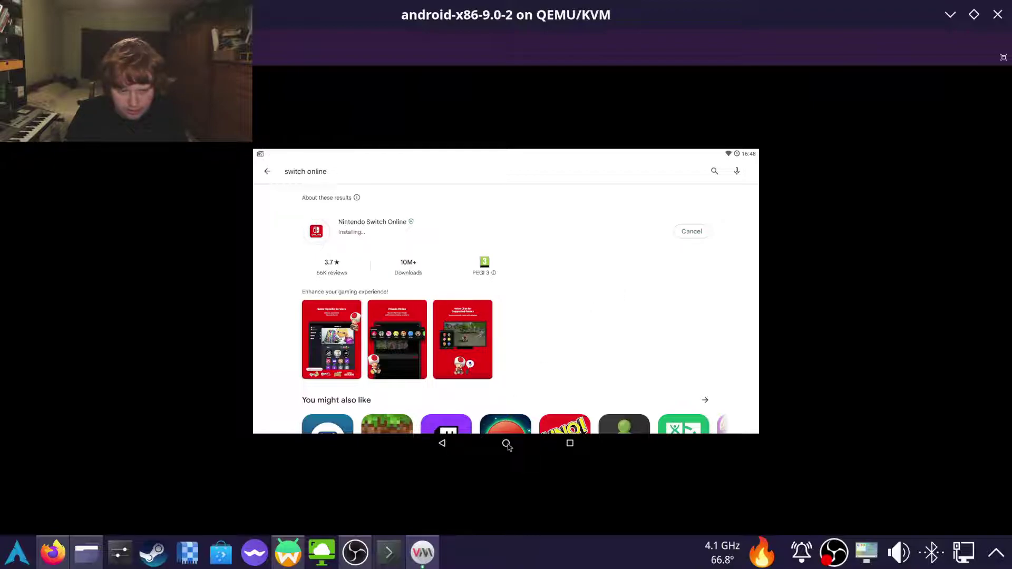
# - Try launching Nintendo Switch Online from search results and home screen, closing its crash messages
pyautogui.click(691, 235)
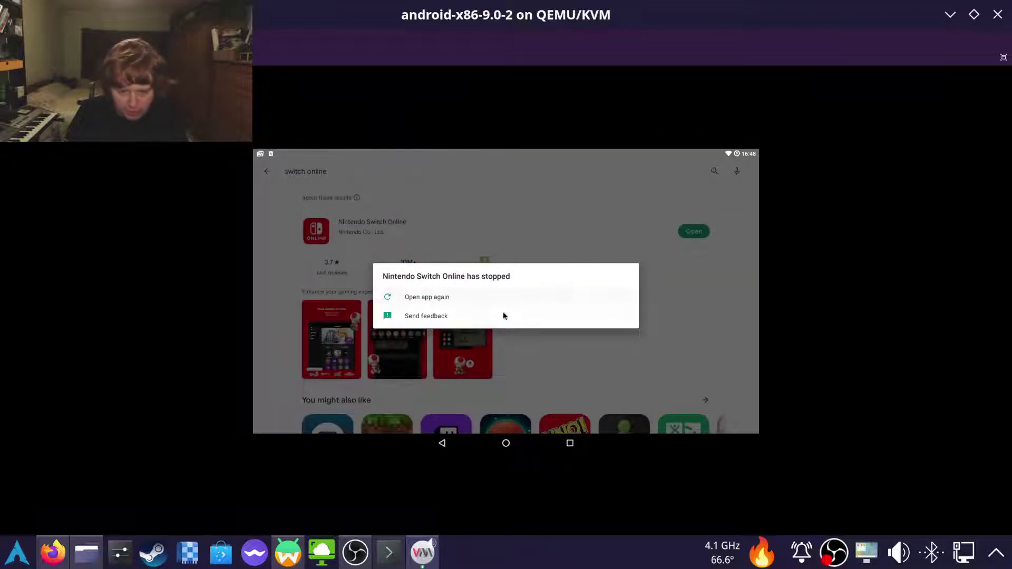
pyautogui.click(451, 444)
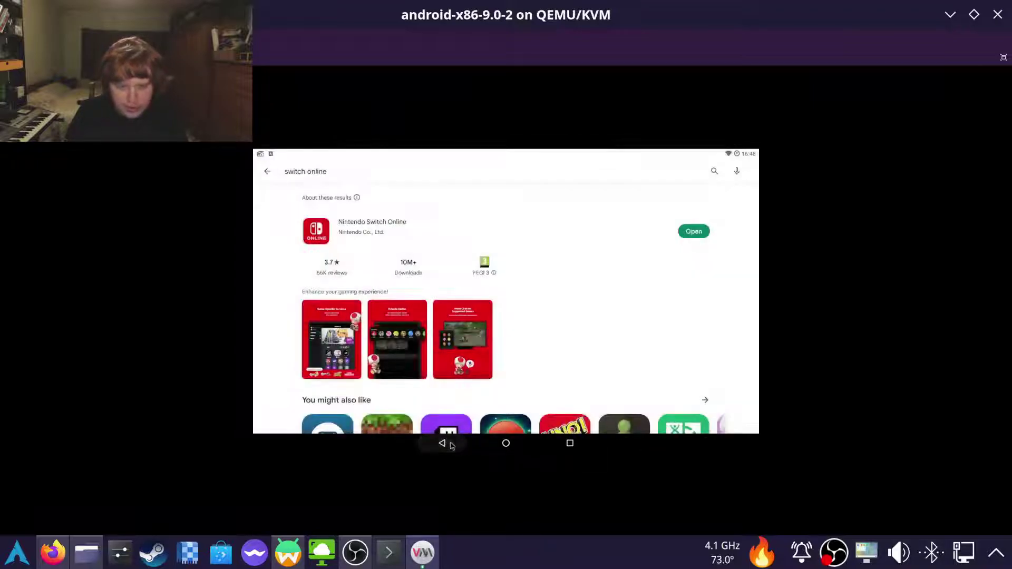
pyautogui.click(450, 444)
pyautogui.click(450, 445)
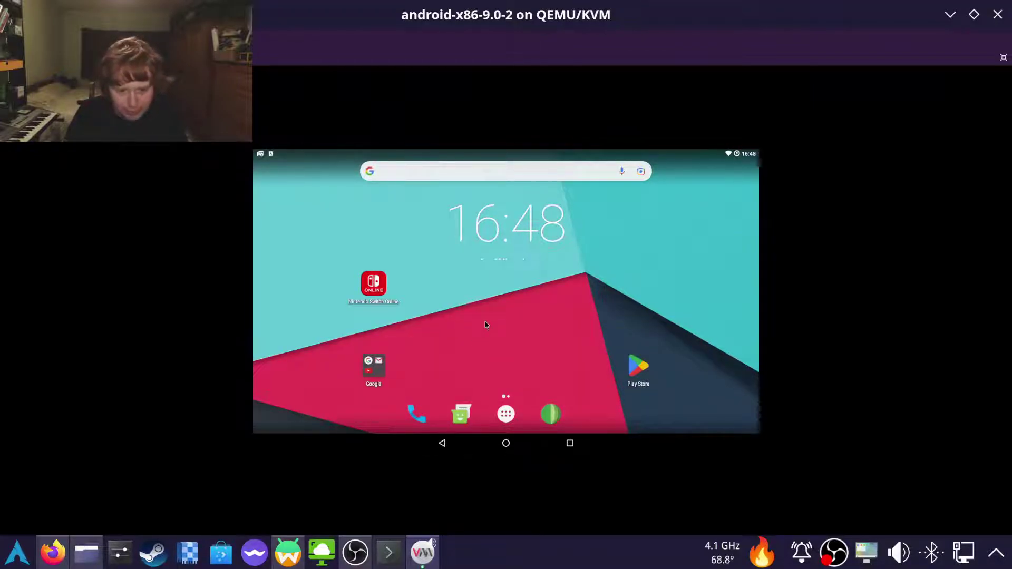
pyautogui.click(382, 283)
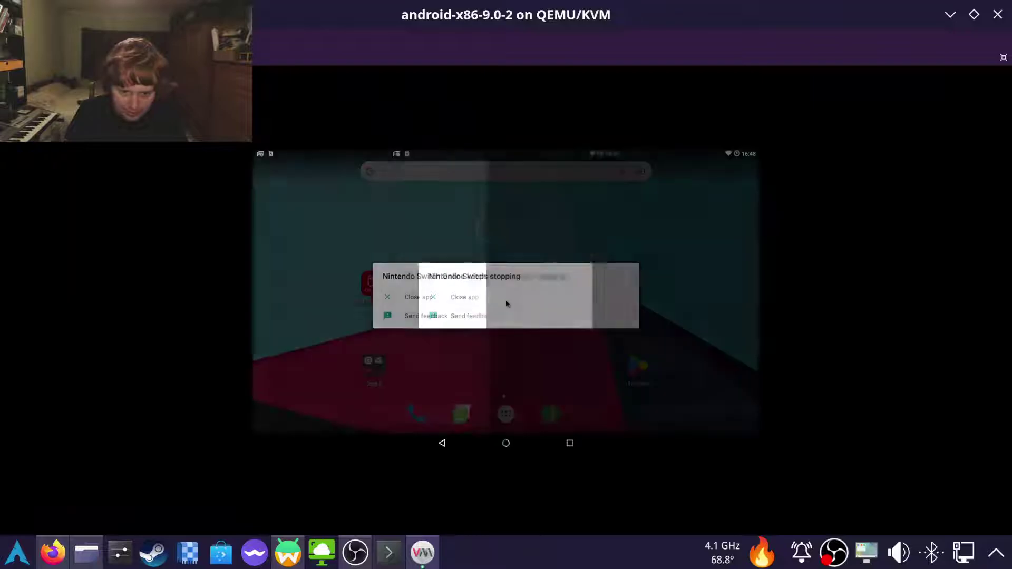
pyautogui.click(420, 298)
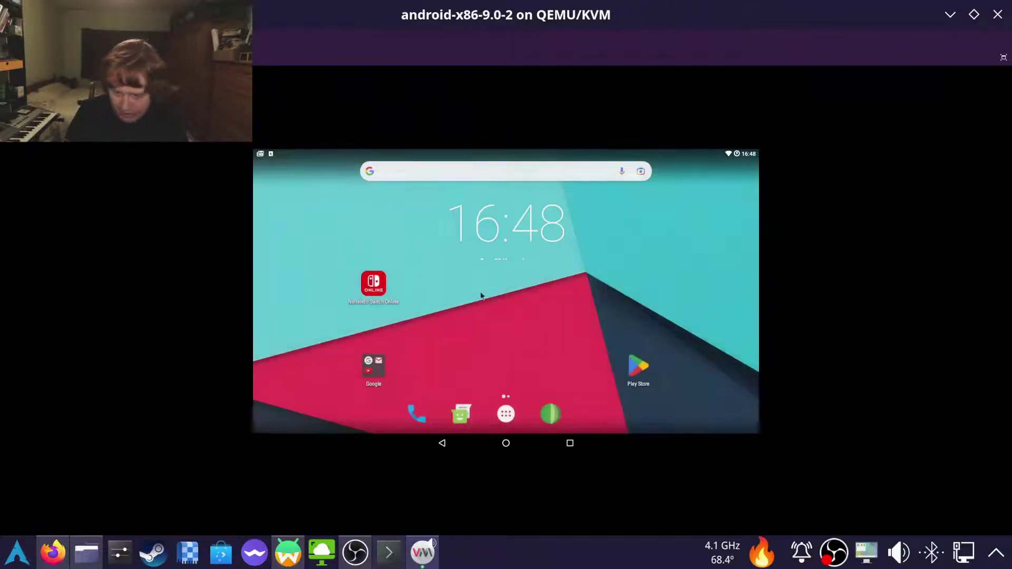
# - Open the app drawer, scroll to the T section and launch Terminal Emulator
pyautogui.click(506, 415)
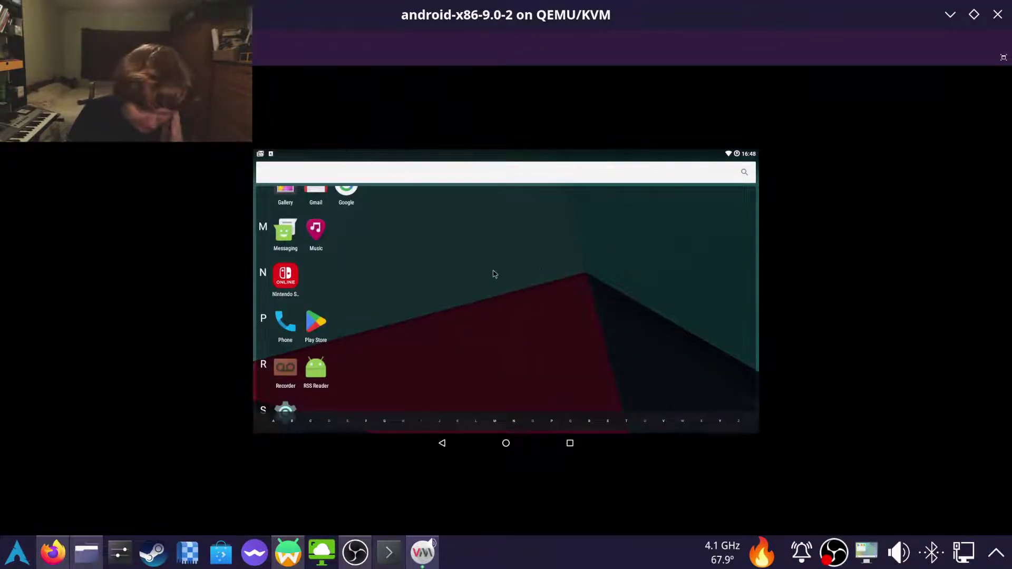
pyautogui.scroll(-5, 496, 285)
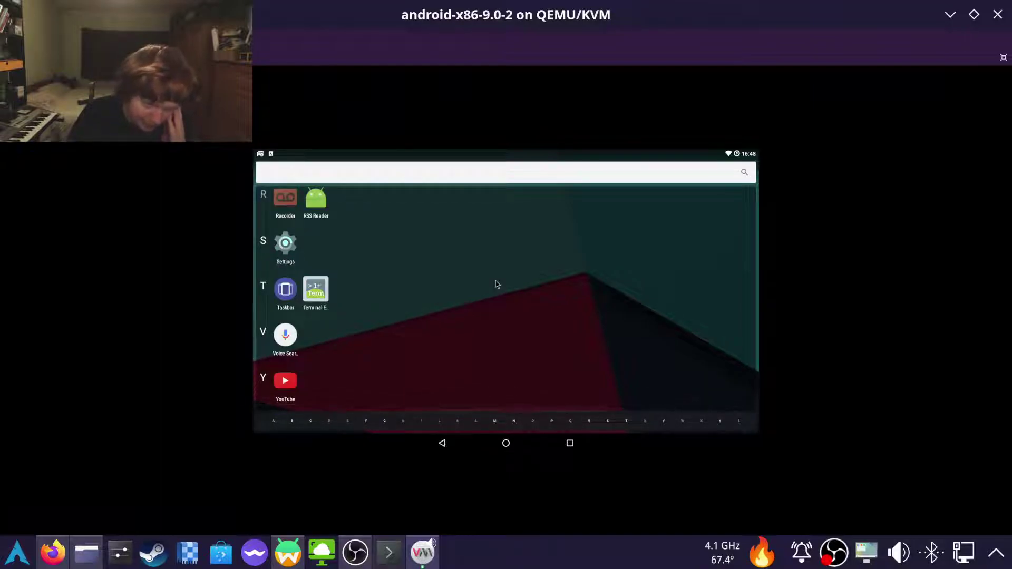
pyautogui.scroll(10, 496, 284)
pyautogui.scroll(-10, 496, 285)
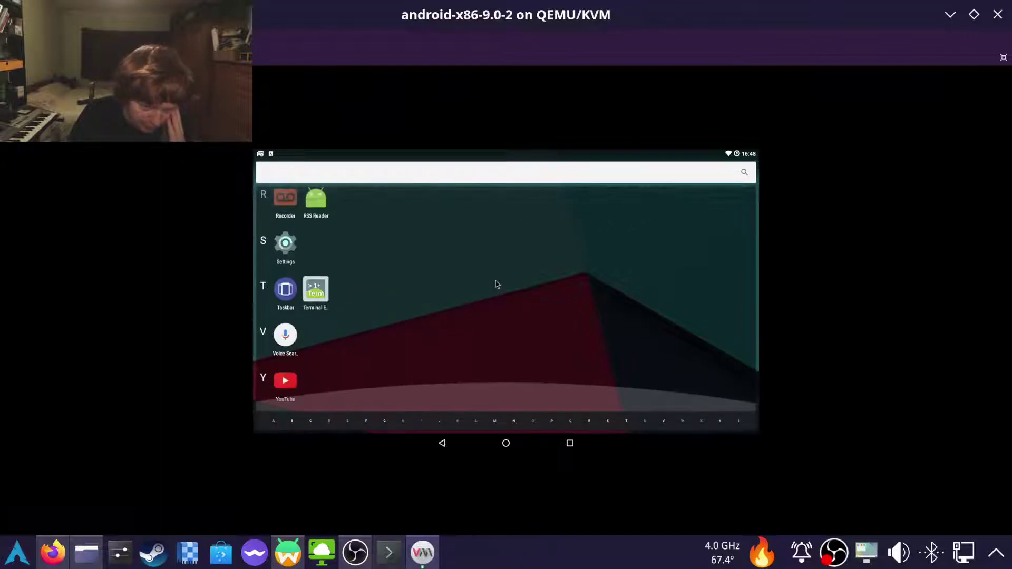
pyautogui.click(332, 300)
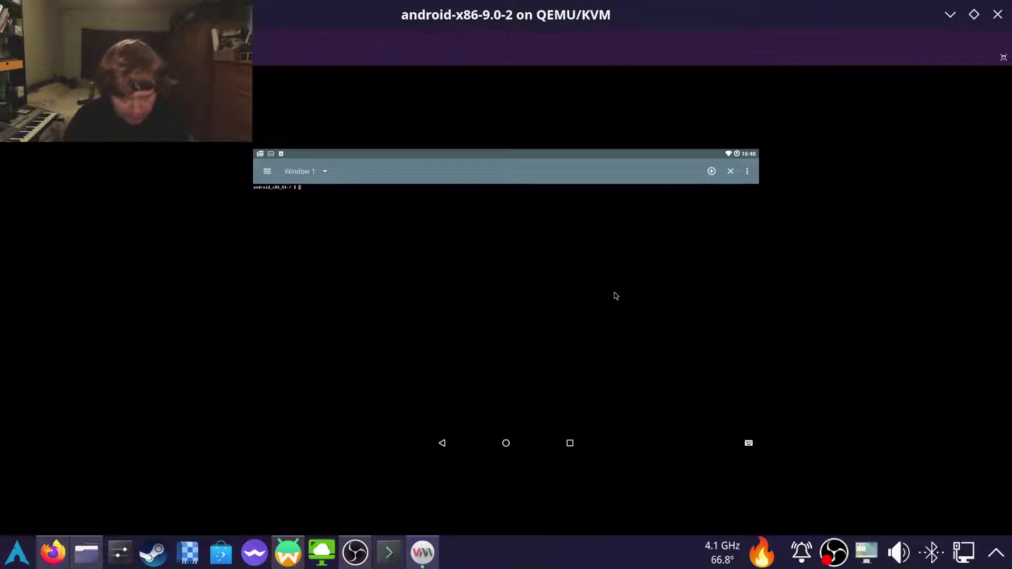
# - Gain root with su and allow it, then exit after deleting /system/bin/su and /system/xbin/su
pyautogui.write('su')
pyautogui.press('Return')
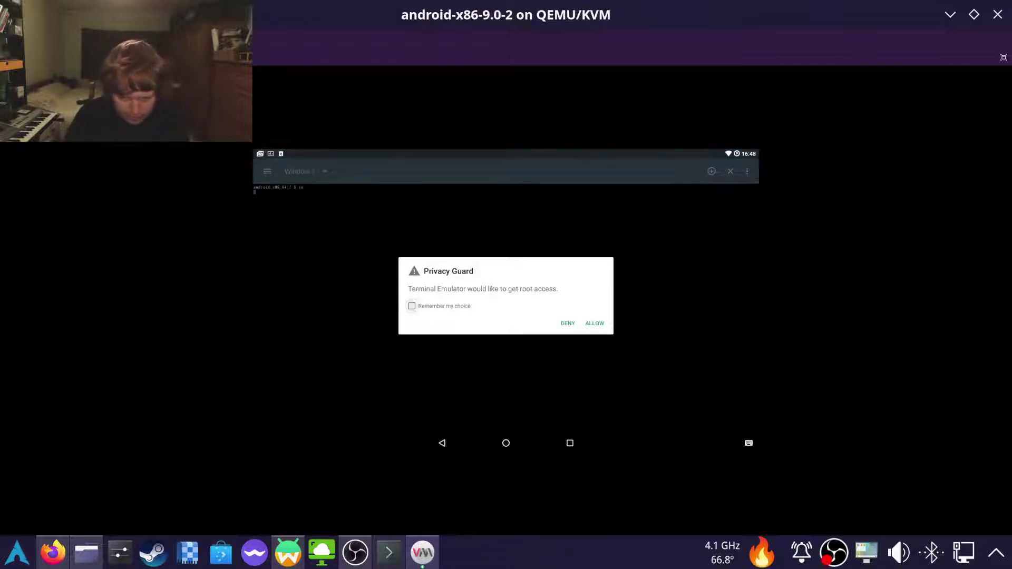
pyautogui.click(597, 333)
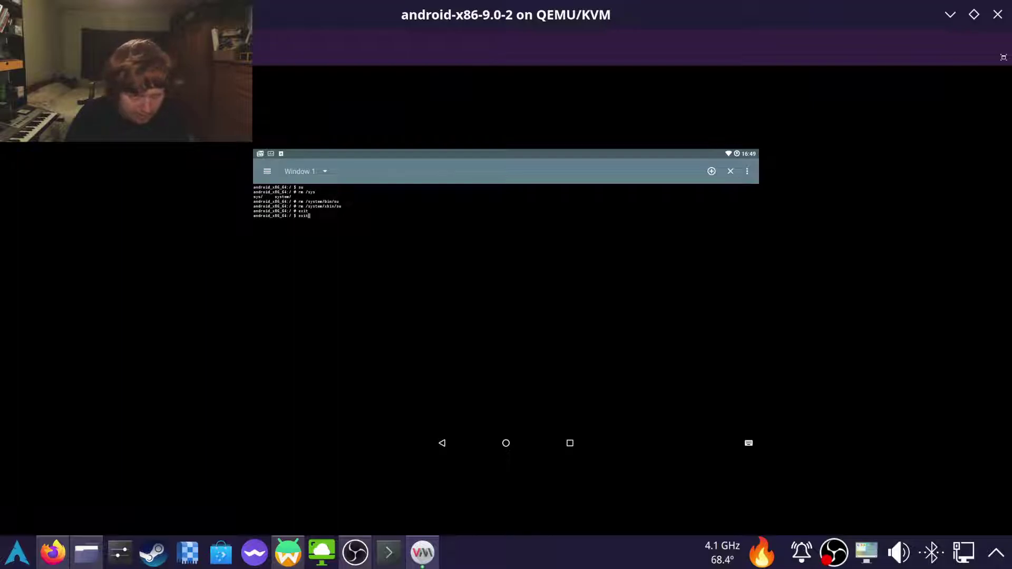
pyautogui.press('Return')
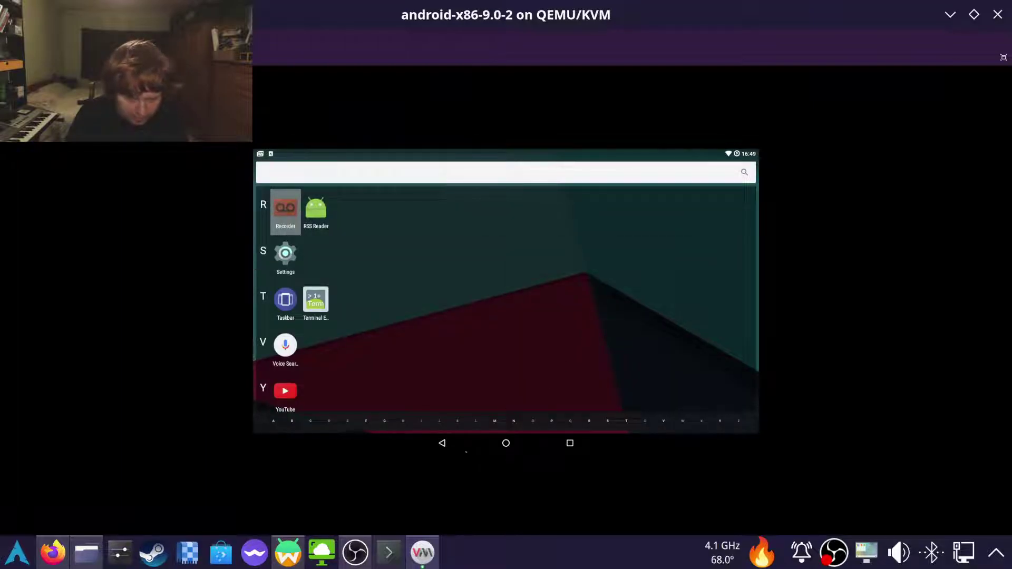
# - Check that Nintendo Switch Online launches, then return home and open the Play Store's minecraft results
pyautogui.click(442, 443)
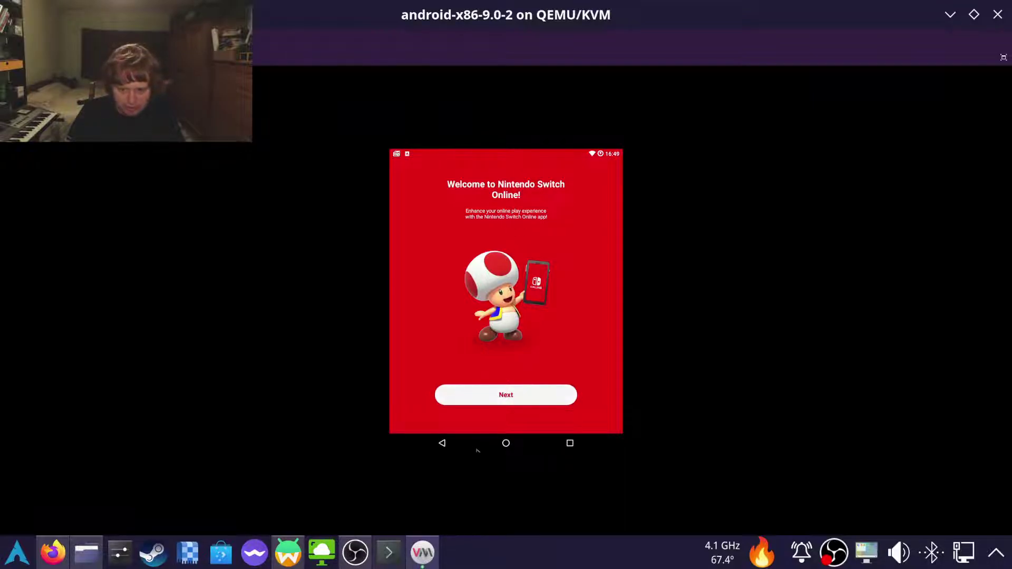
pyautogui.click(460, 444)
pyautogui.click(461, 444)
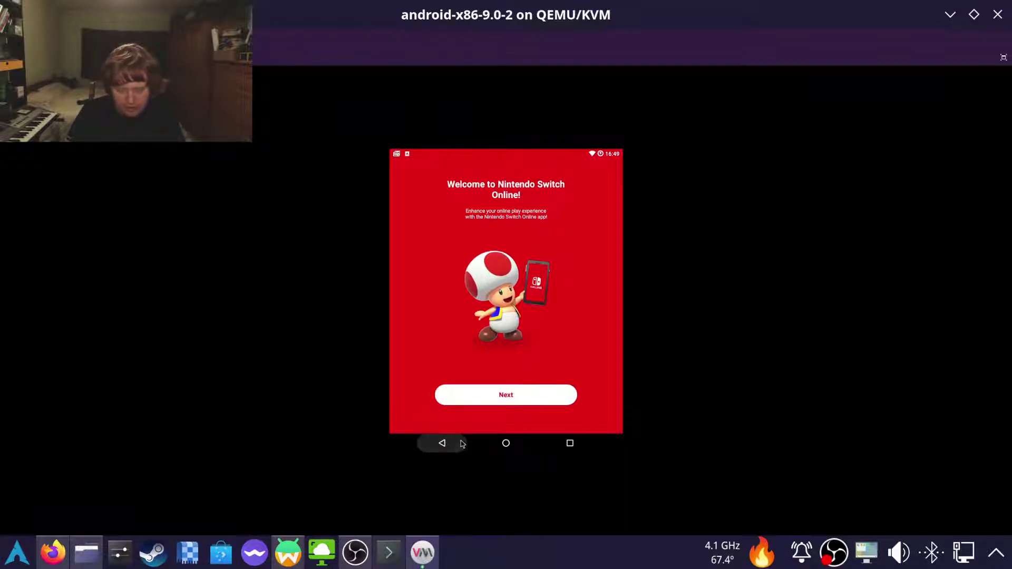
pyautogui.click(487, 444)
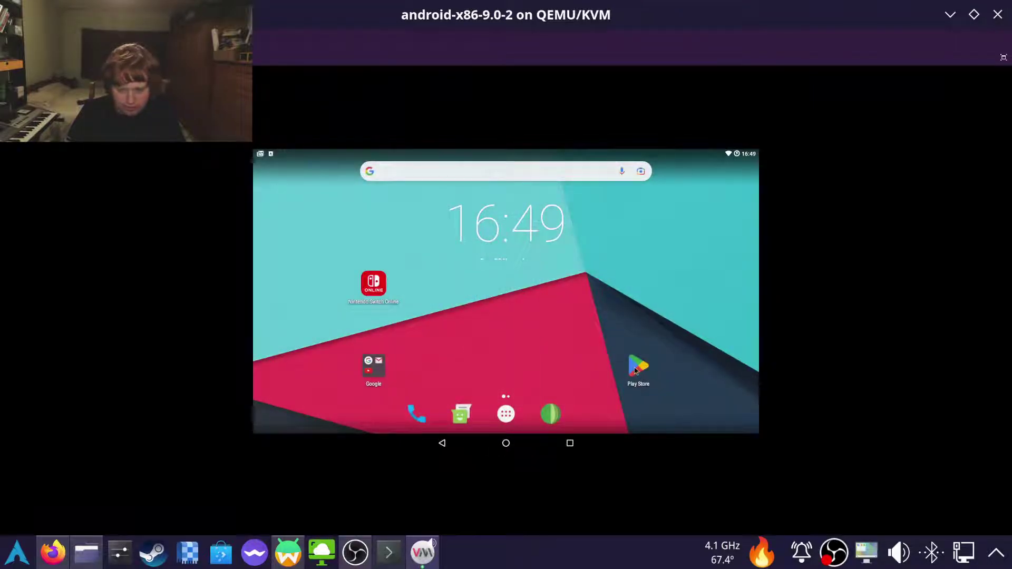
pyautogui.click(636, 371)
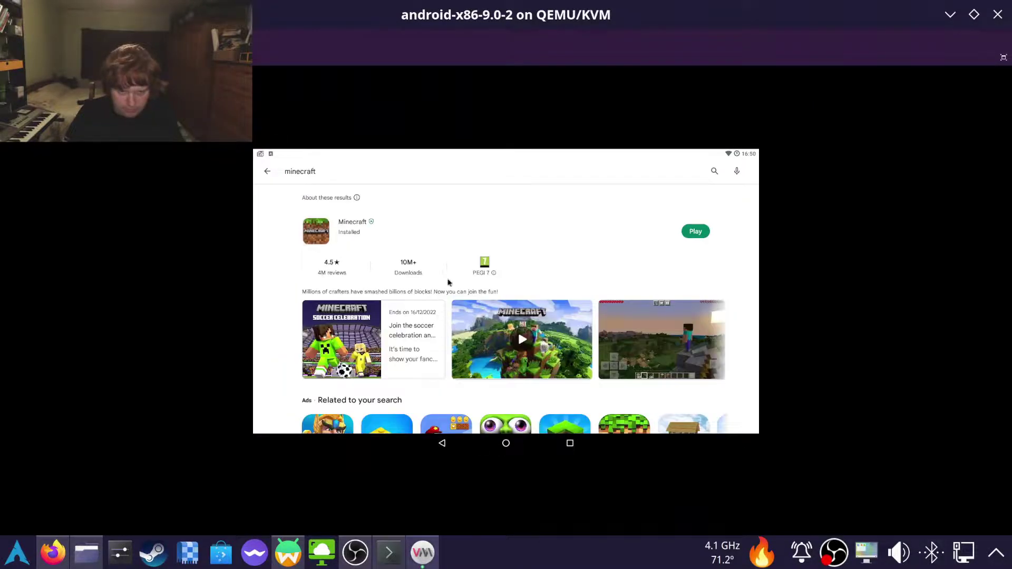
# - Launch the installed Minecraft and try signing in with a Microsoft account
pyautogui.click(703, 235)
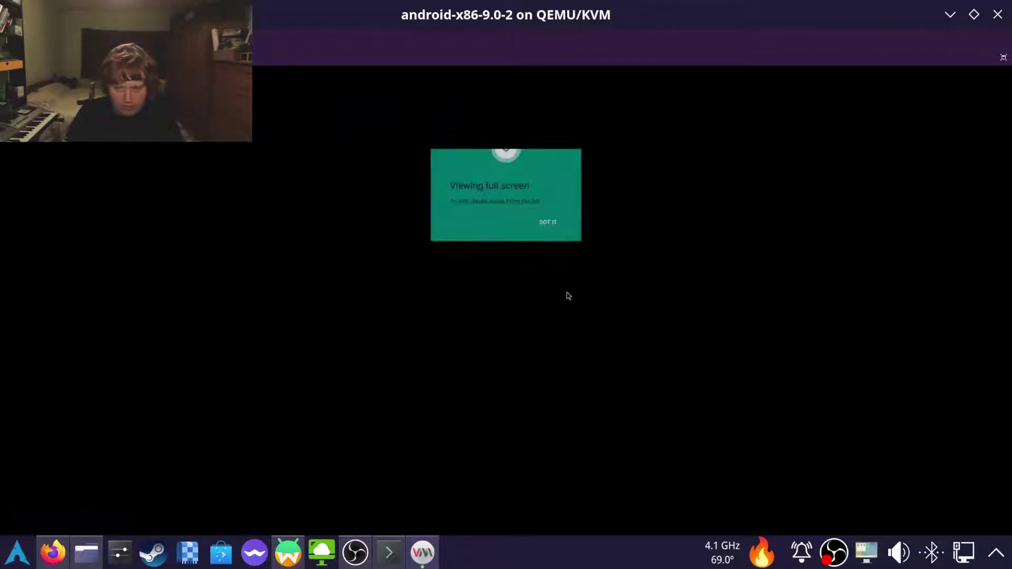
pyautogui.click(554, 230)
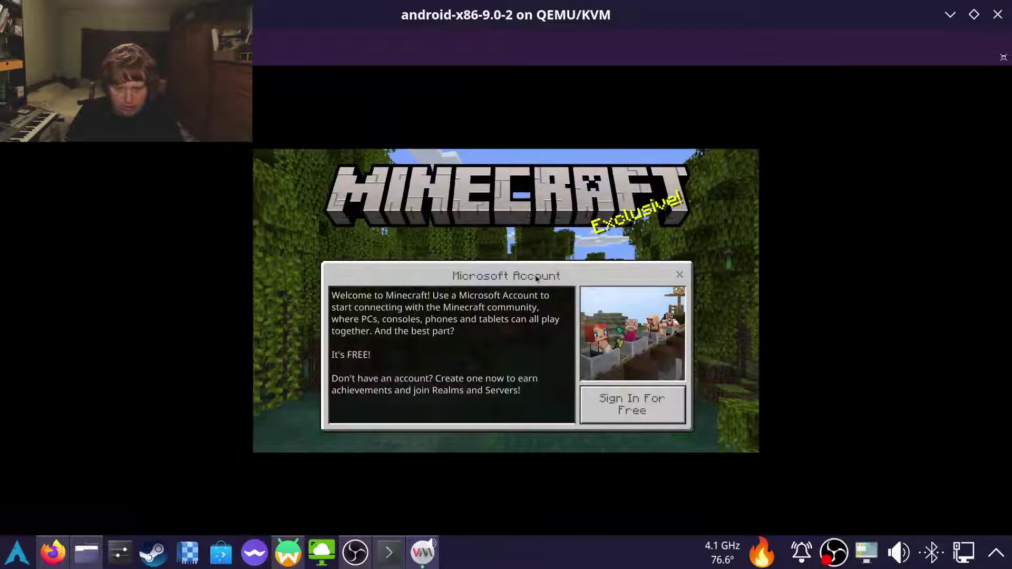
pyautogui.click(643, 403)
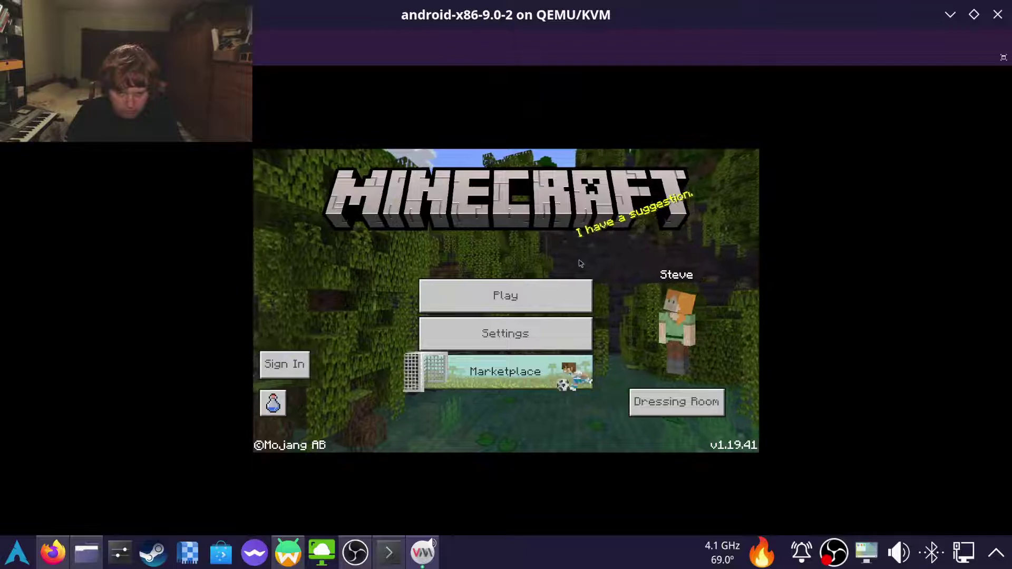
# - Try joining the LAN game under Friends, which fails because it requires an Xbox login
pyautogui.click(489, 293)
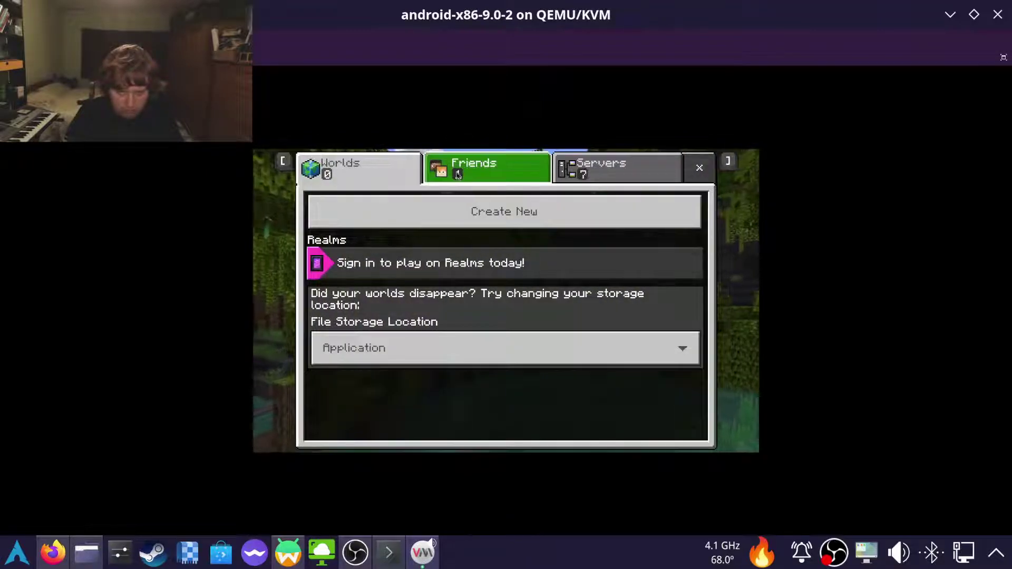
pyautogui.click(475, 168)
pyautogui.click(433, 343)
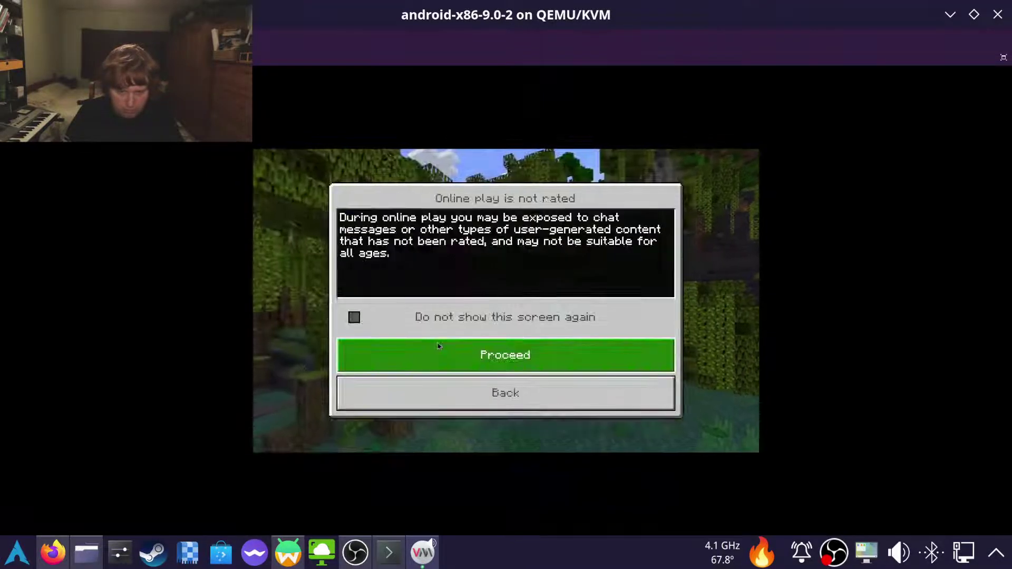
pyautogui.click(442, 355)
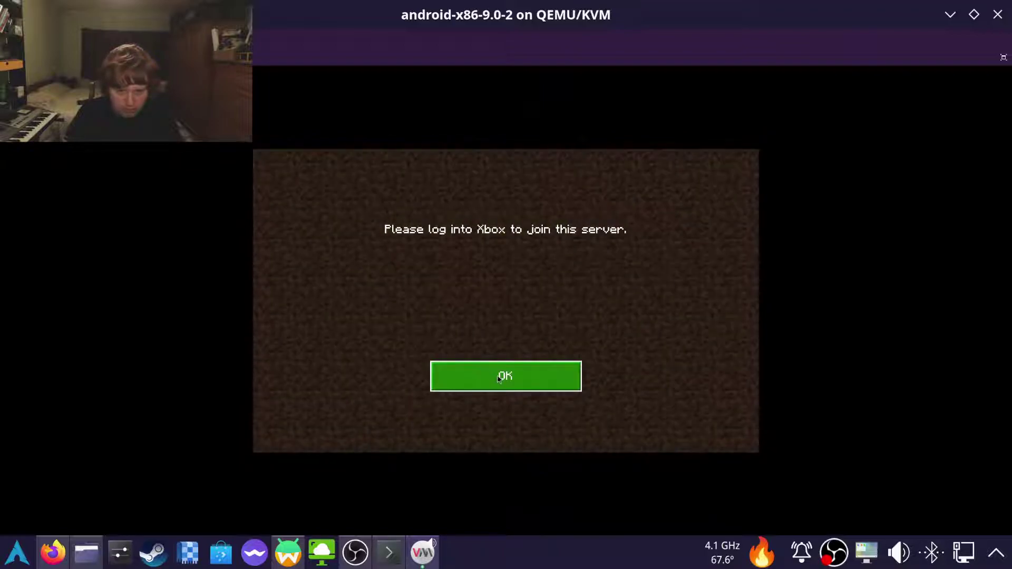
pyautogui.click(496, 380)
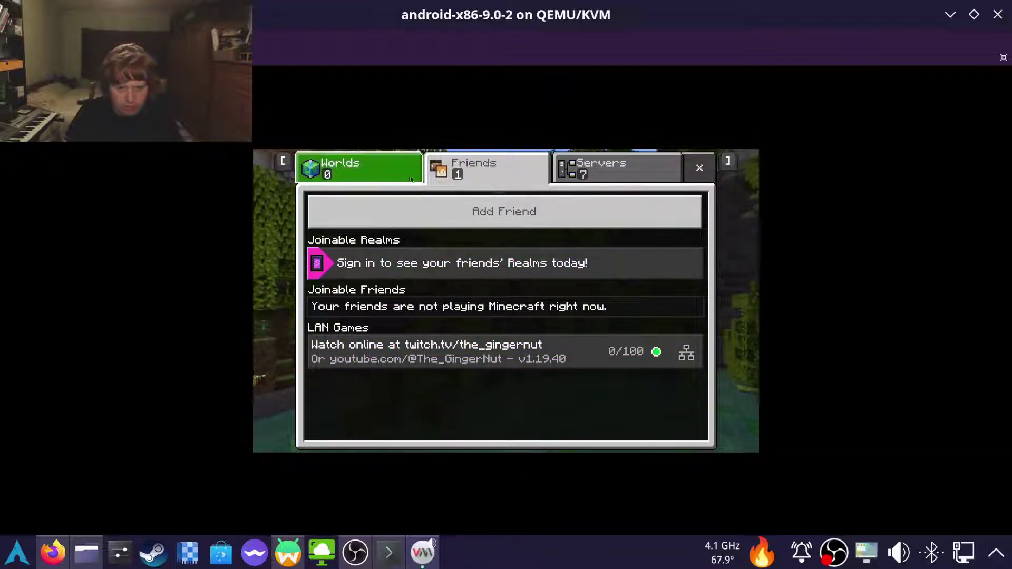
pyautogui.press('Escape')
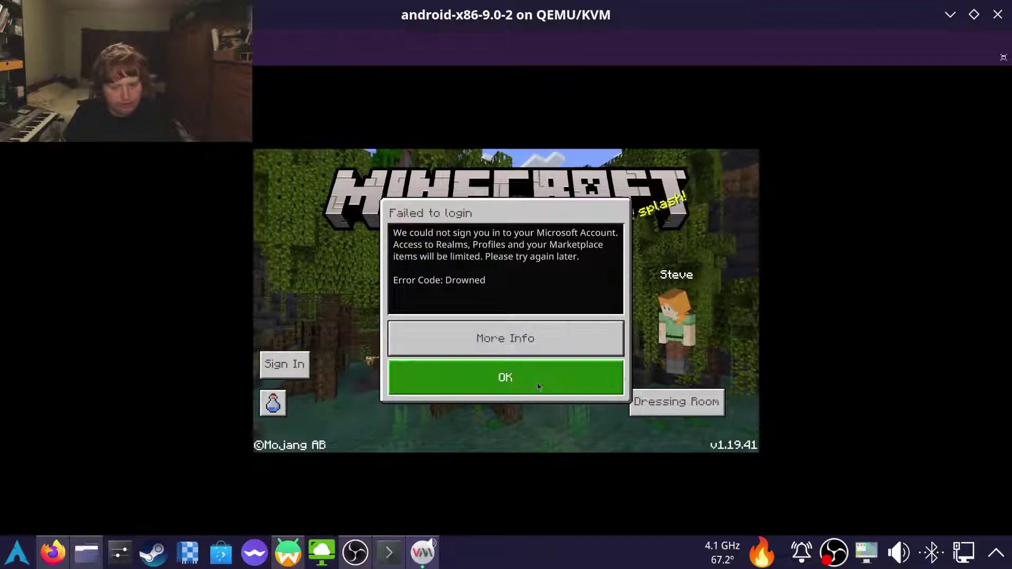
# - Dismiss the login error and create a new world in Creative game mode
pyautogui.click(505, 377)
pyautogui.click(512, 291)
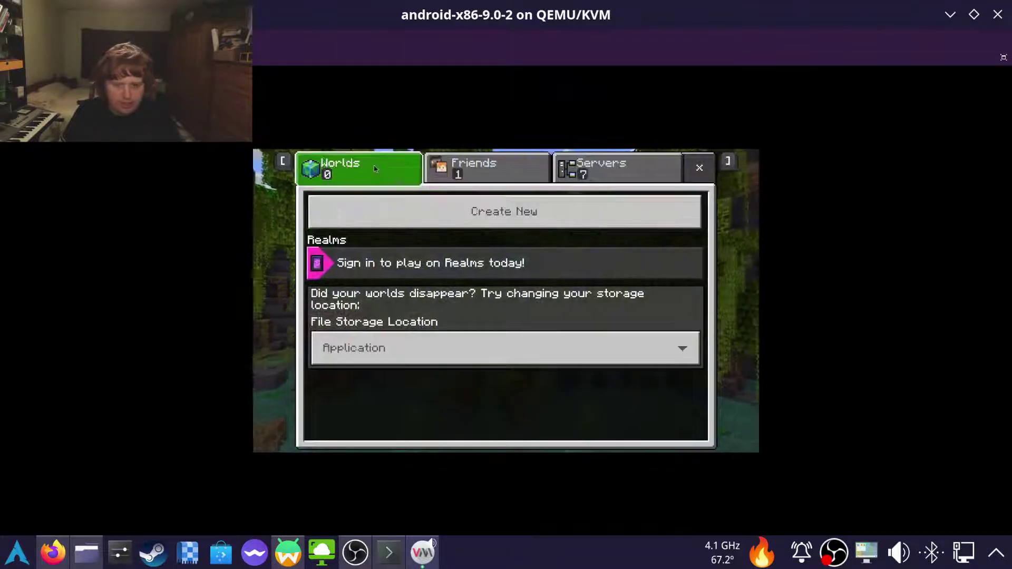
pyautogui.click(451, 208)
pyautogui.click(481, 188)
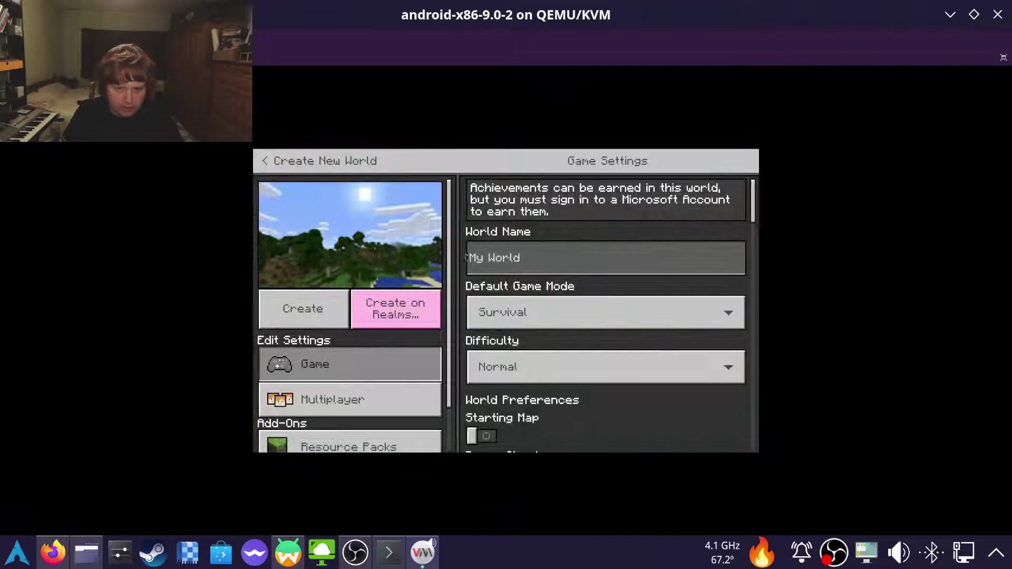
pyautogui.click(527, 312)
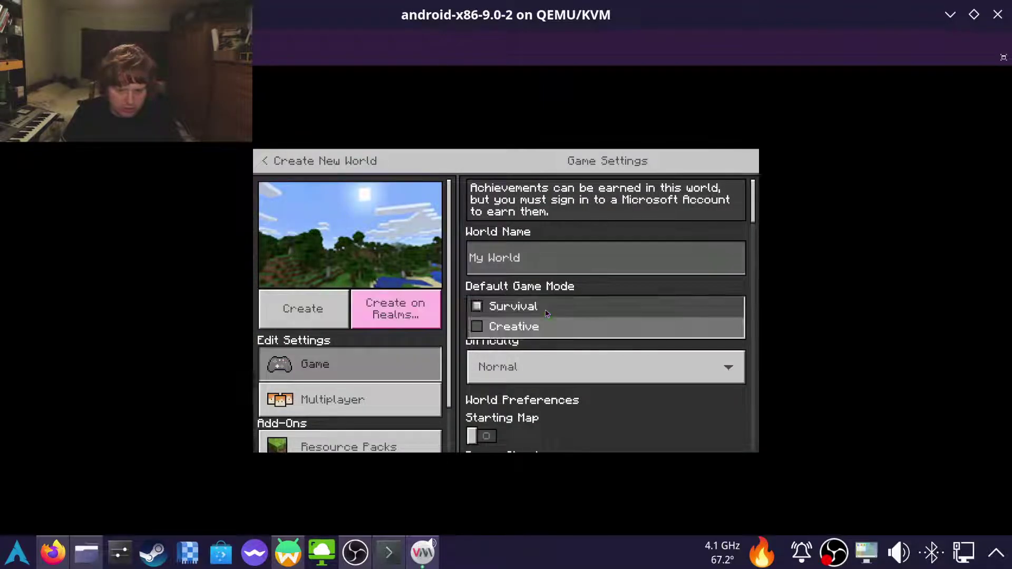
pyautogui.click(506, 325)
pyautogui.click(397, 338)
pyautogui.click(288, 321)
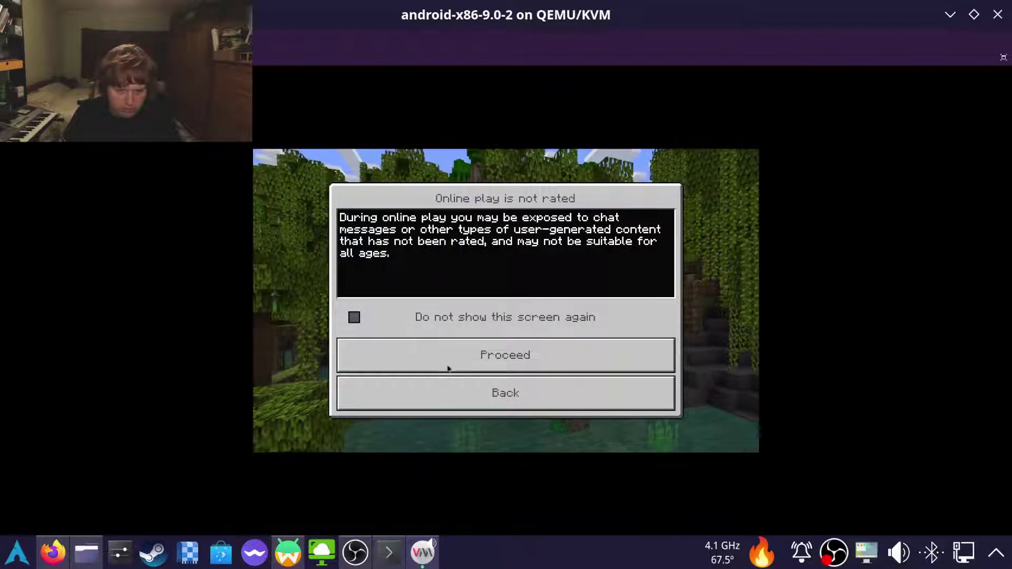
pyautogui.click(449, 363)
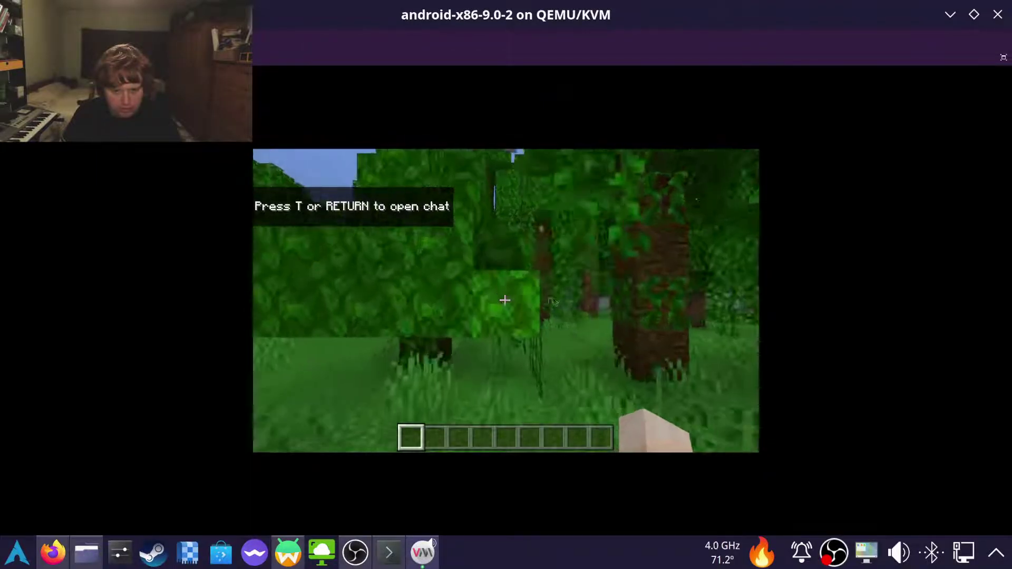
# - Walk through the jungle, breaking the leaves ahead, then pause the game
pyautogui.press('w')
pyautogui.click(552, 302)
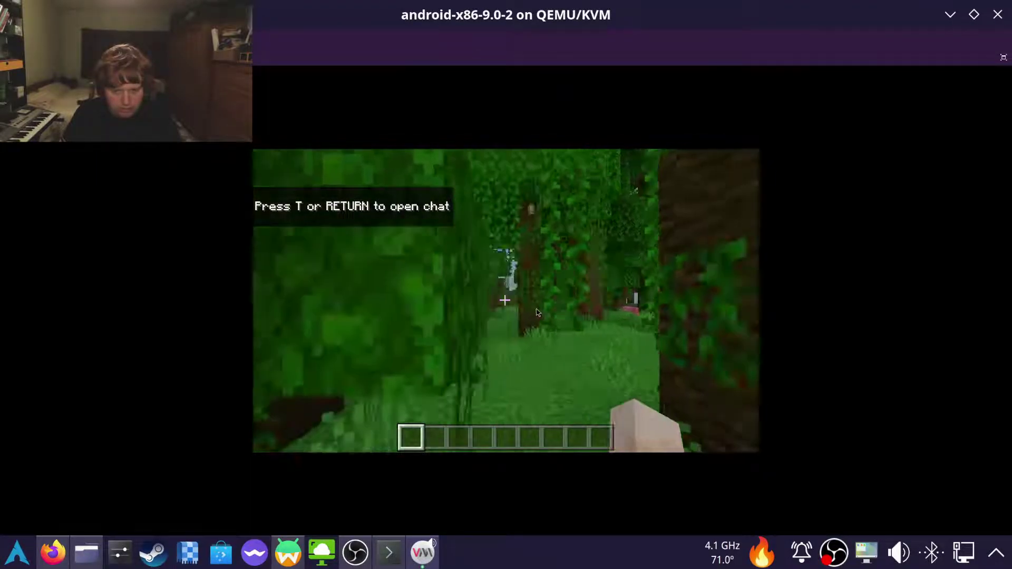
pyautogui.press('w')
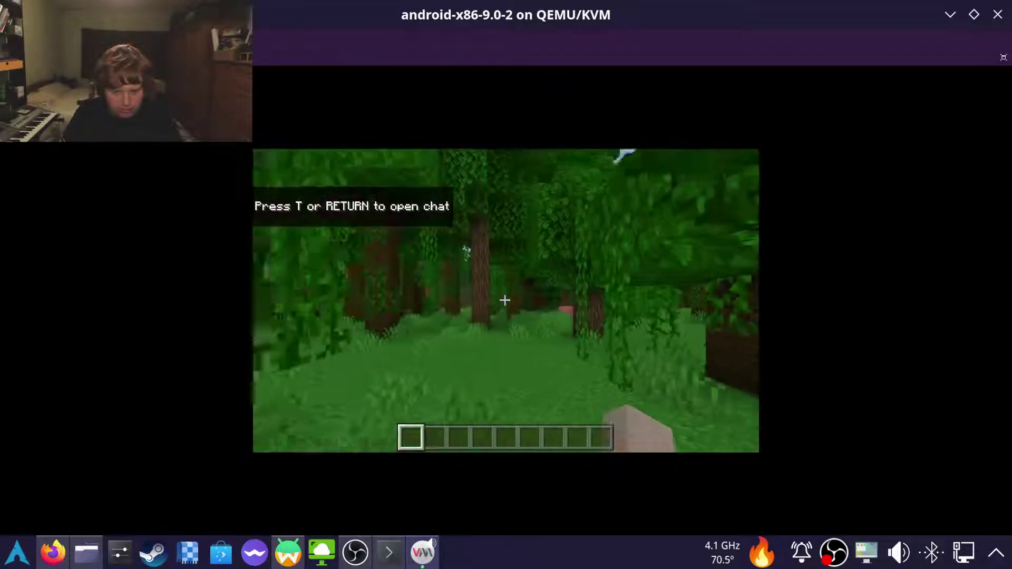
pyautogui.press('w')
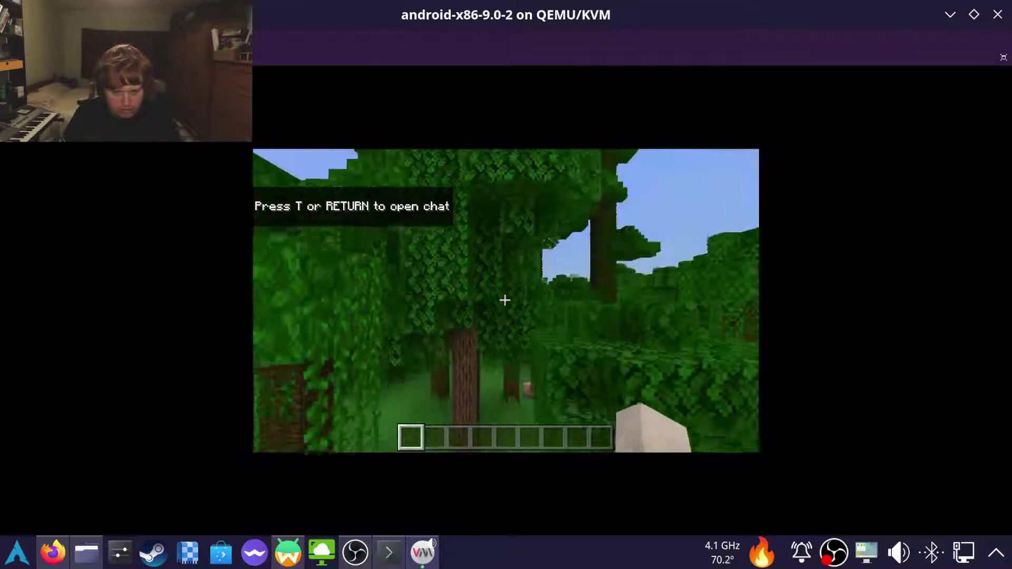
pyautogui.press('w')
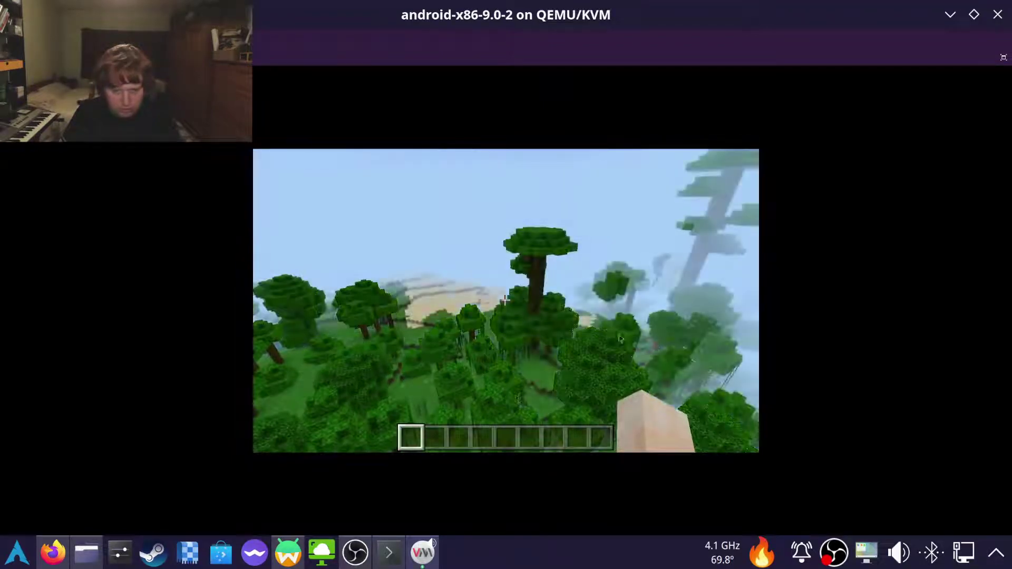
pyautogui.press('Escape')
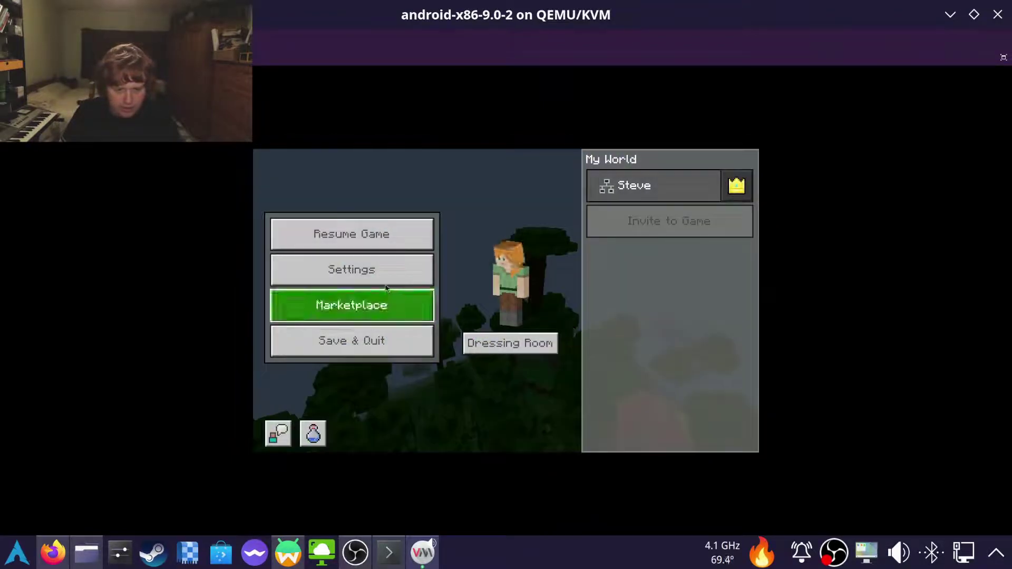
# - Raise the video Render Distance from 6 to 9 chunks and resume playing
pyautogui.click(381, 274)
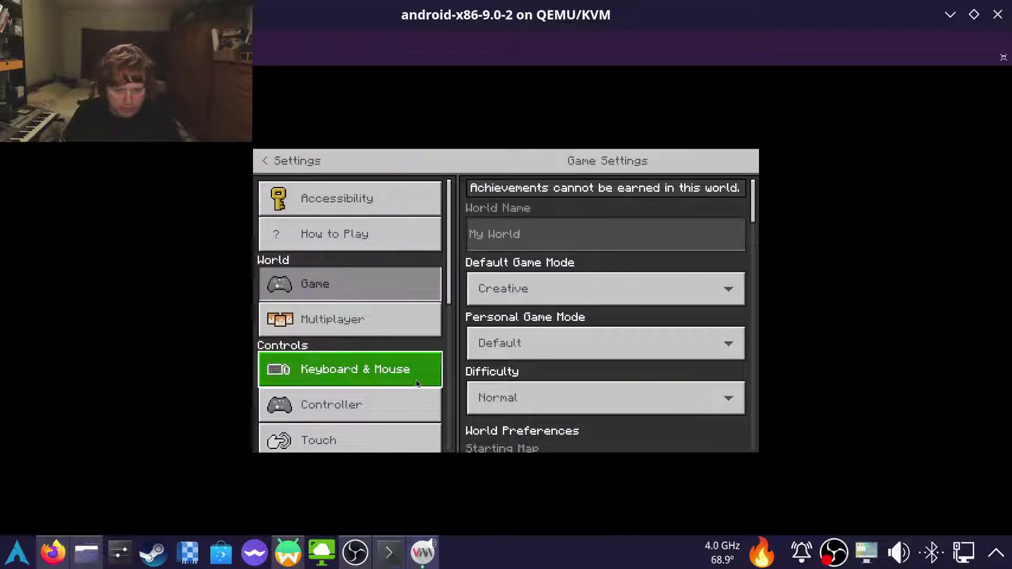
pyautogui.scroll(-6, 417, 384)
pyautogui.click(384, 272)
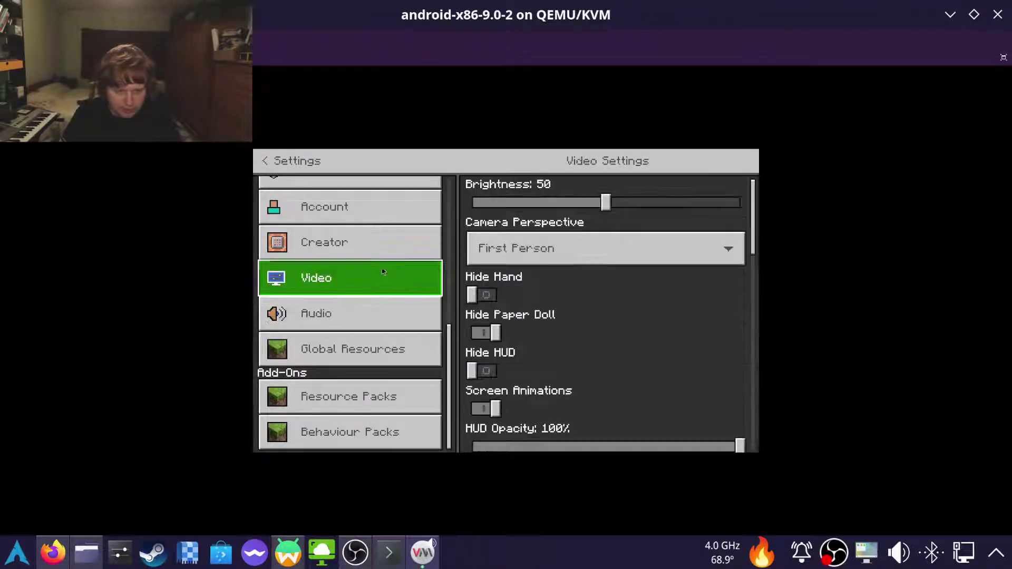
pyautogui.scroll(-10, 662, 335)
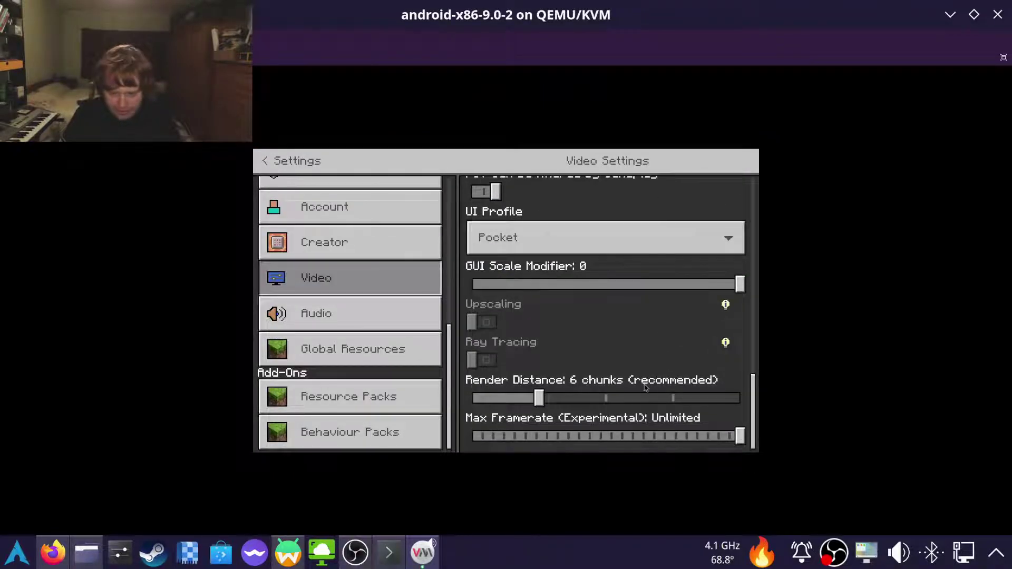
pyautogui.moveTo(539, 399); pyautogui.dragTo(716, 403)
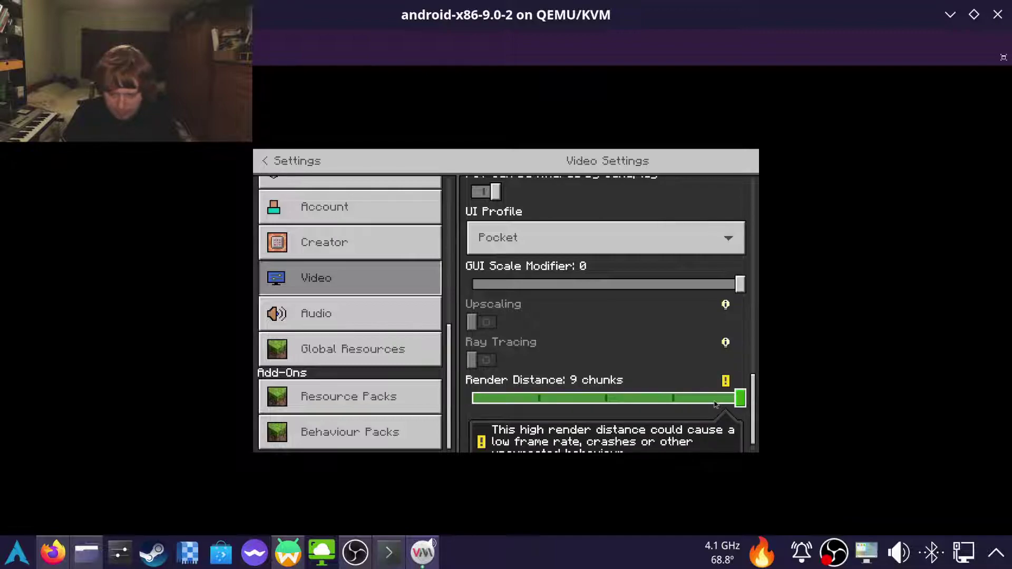
pyautogui.scroll(-3, 617, 329)
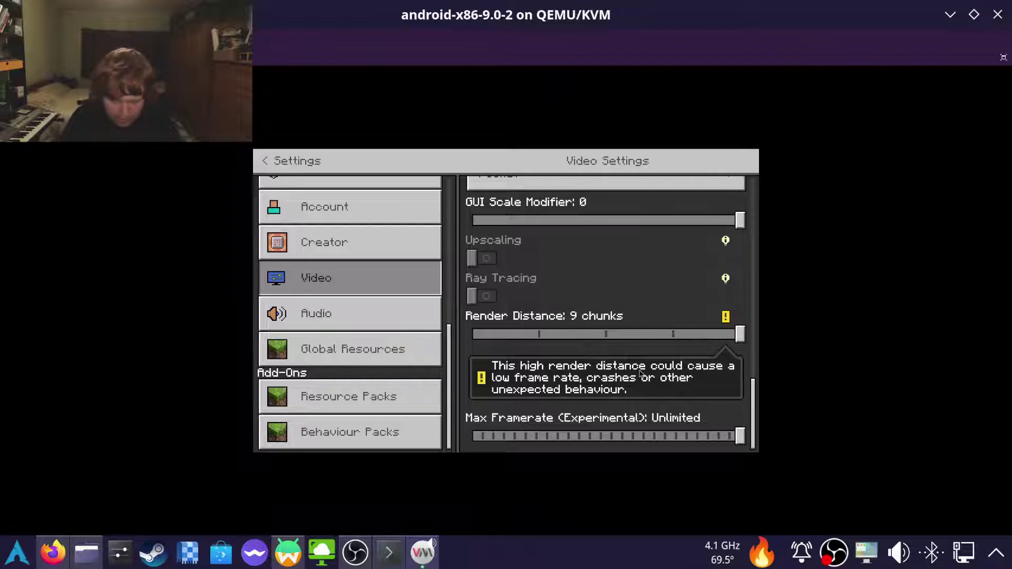
pyautogui.press('Escape')
pyautogui.press('Escape')
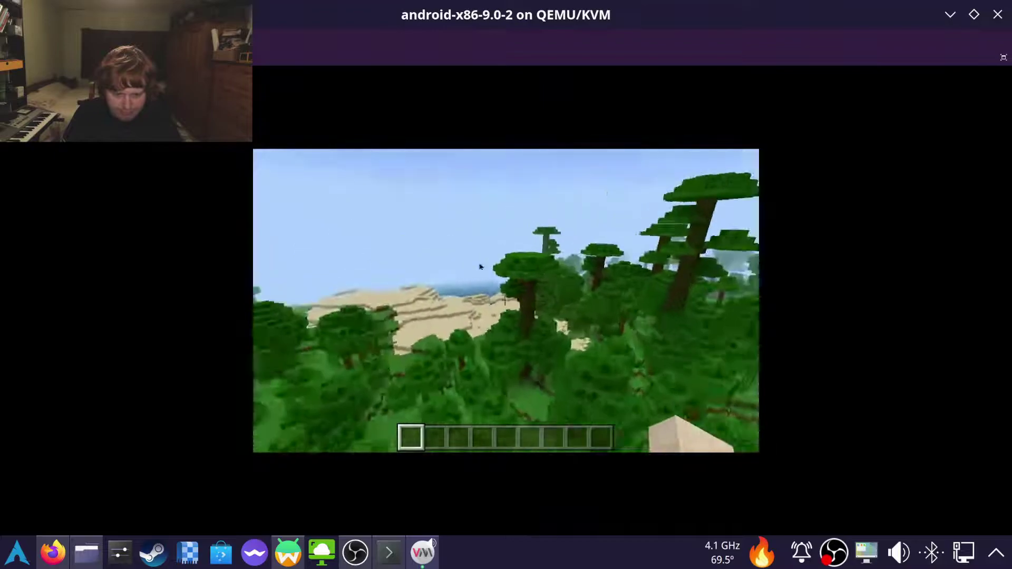
# - Fly over the jungle and along the beach, turning back toward the ocean
pyautogui.press('w')
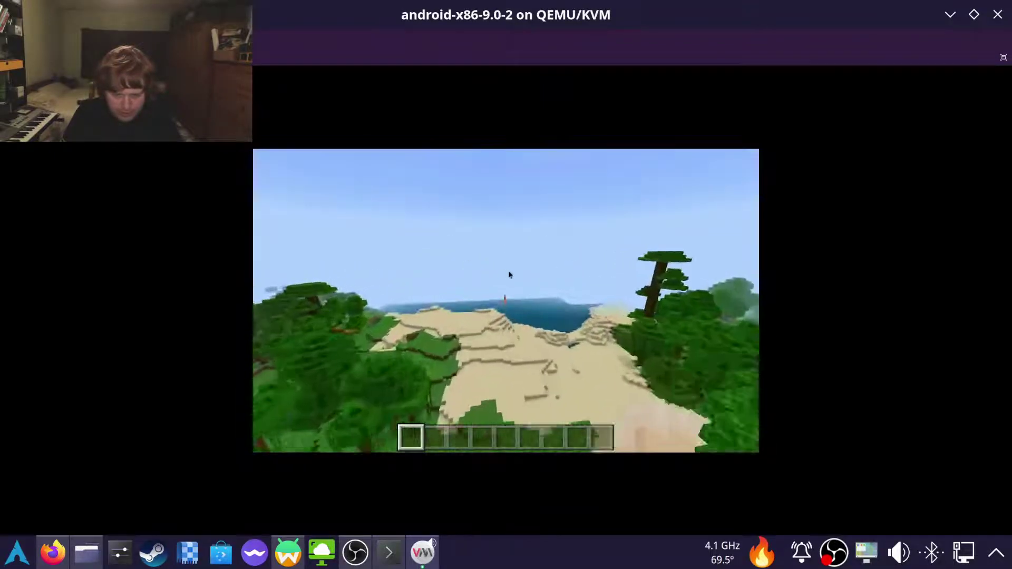
pyautogui.press('w')
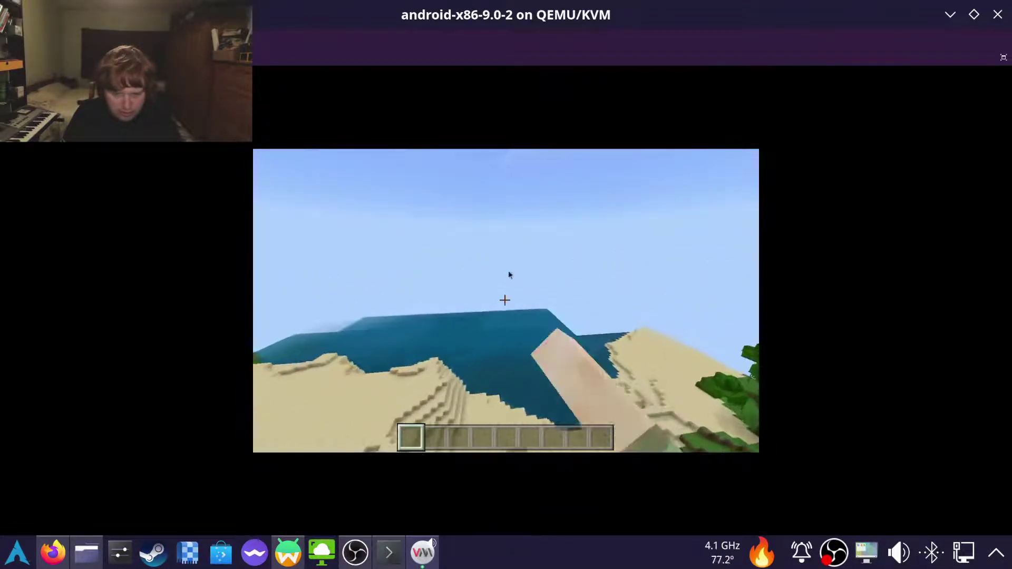
pyautogui.press('w')
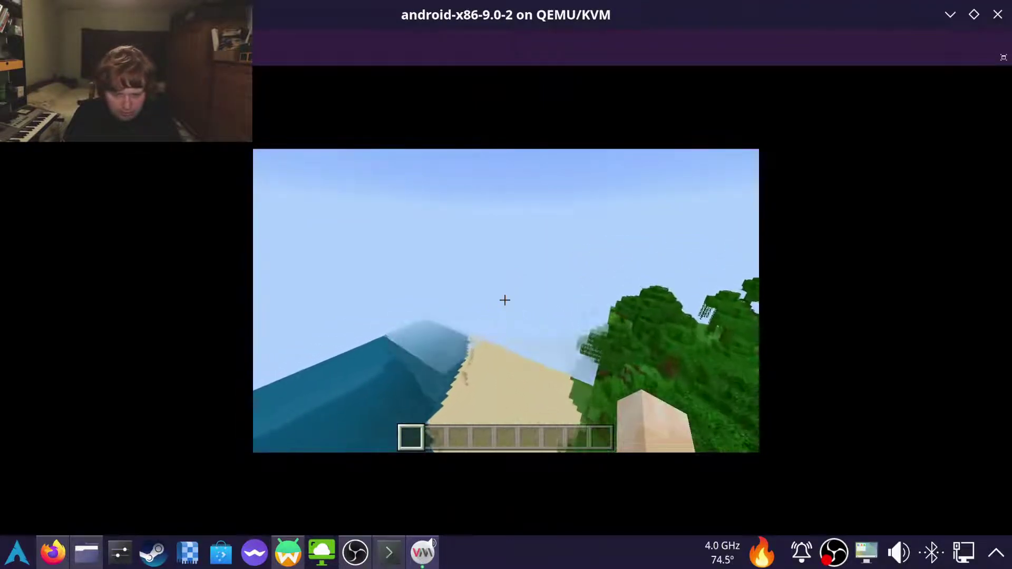
pyautogui.press('w')
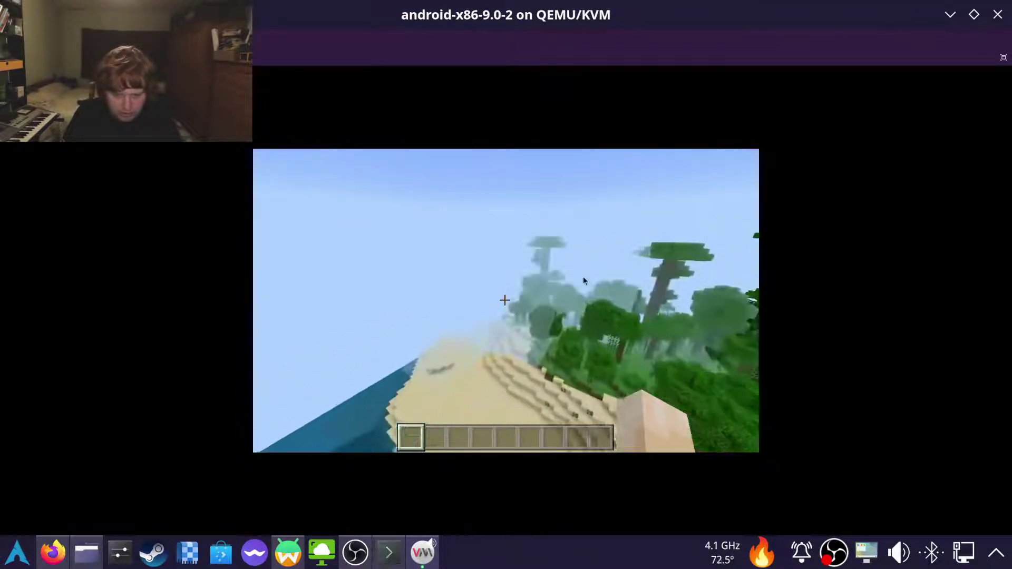
pyautogui.moveTo(583, 281); pyautogui.dragTo(446, 286)
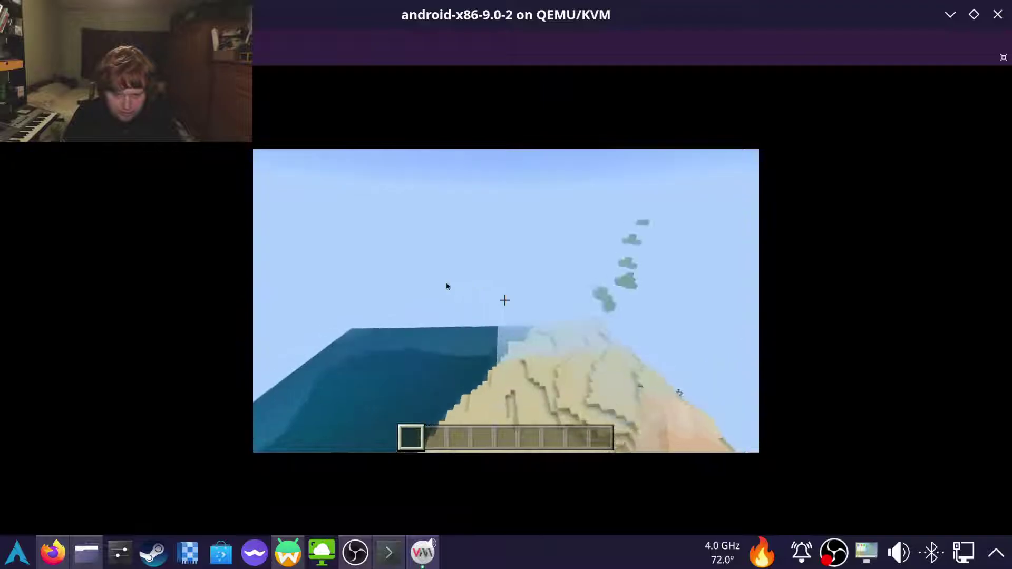
# - Fly a bit more over the jungle, then pause and Save & Quit the world
pyautogui.press('w')
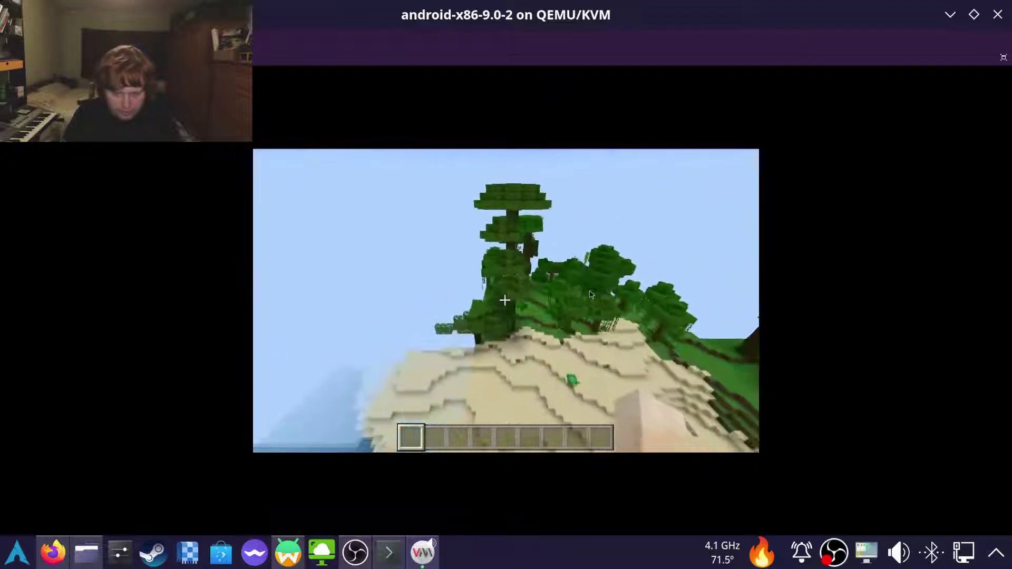
pyautogui.press('w')
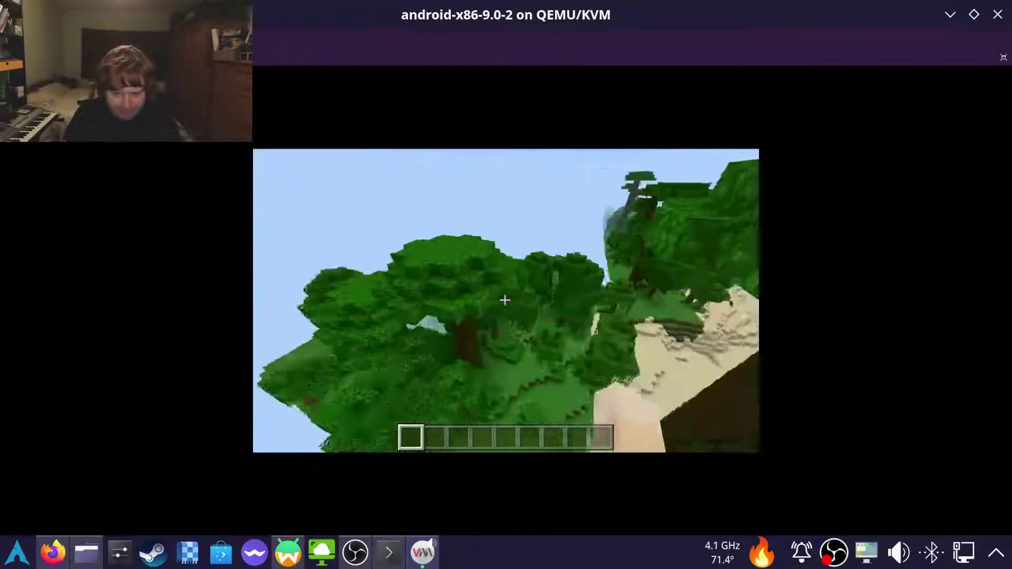
pyautogui.press('w')
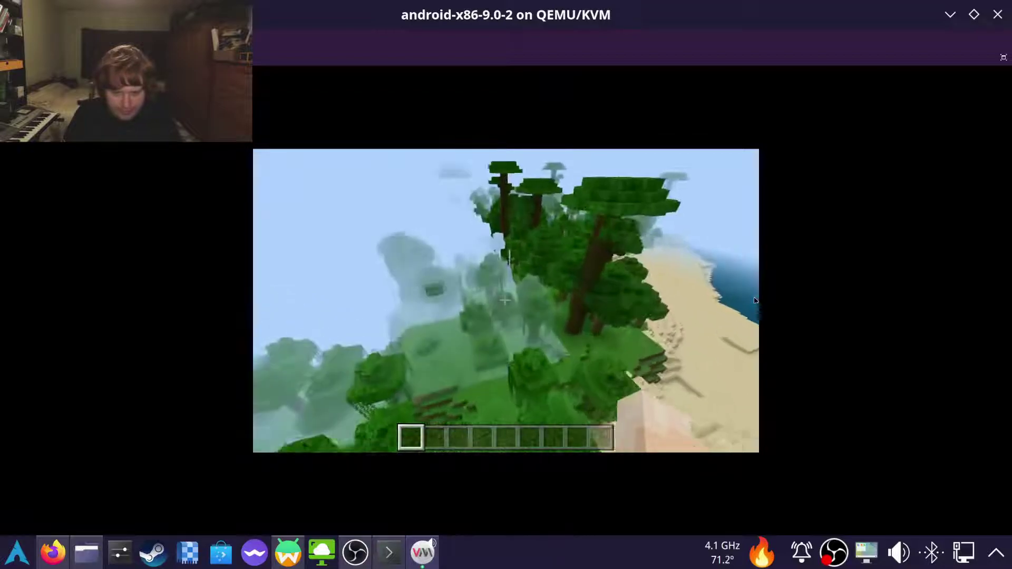
pyautogui.press('w')
pyautogui.press('Escape')
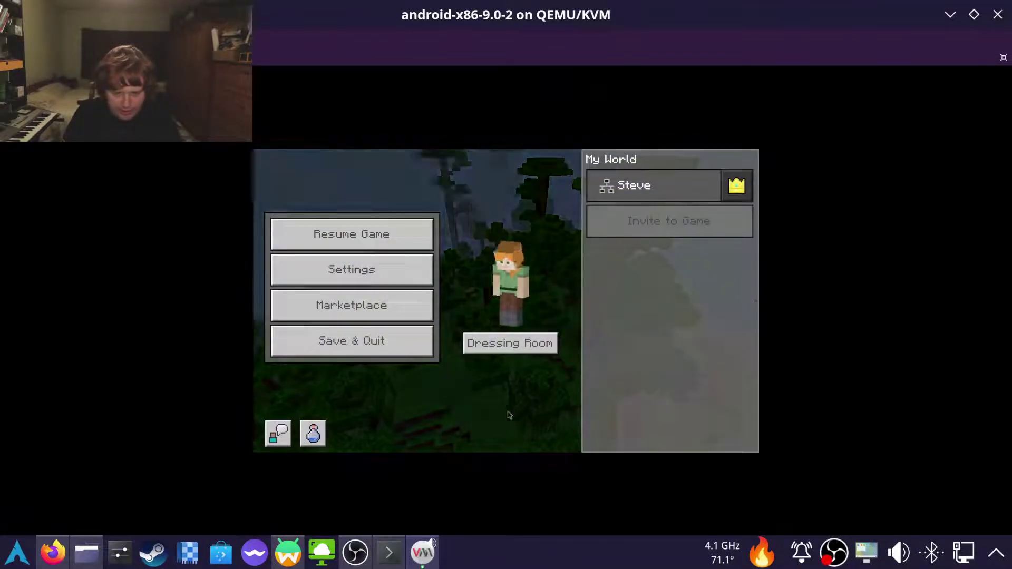
pyautogui.click(399, 338)
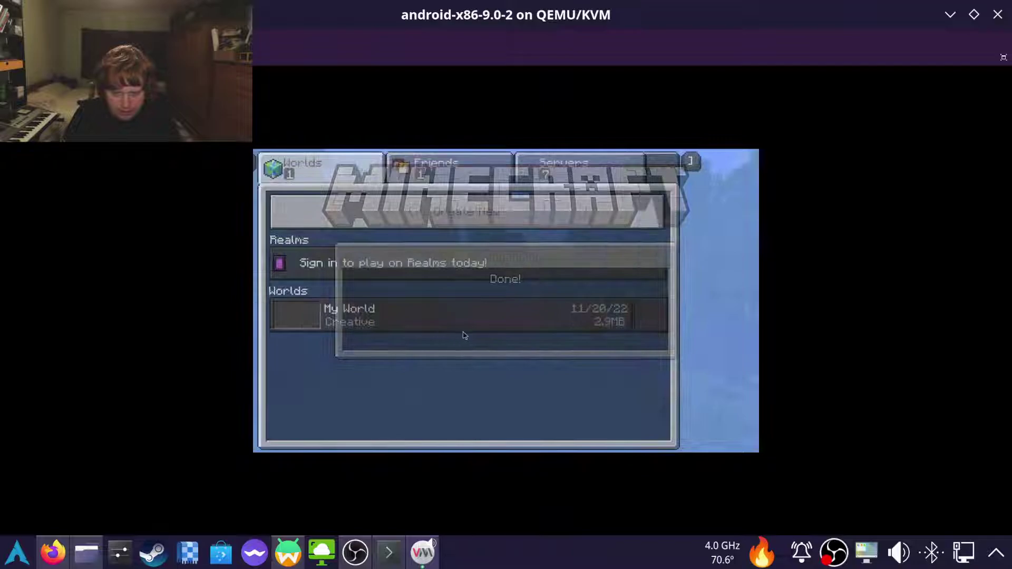
# - Exit Minecraft, return to the Android home screen and power off the VM
pyautogui.press('Escape')
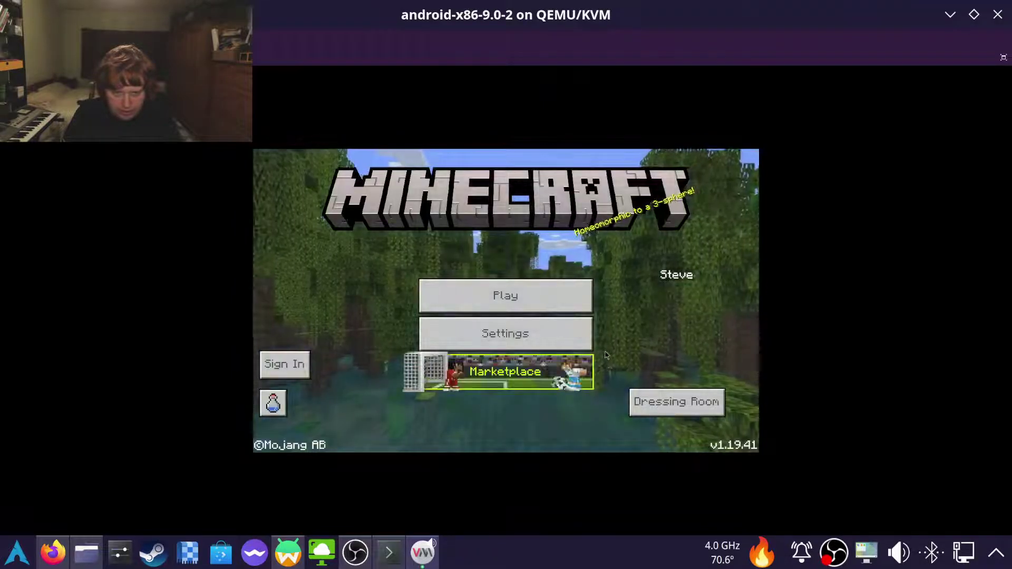
pyautogui.press('Escape')
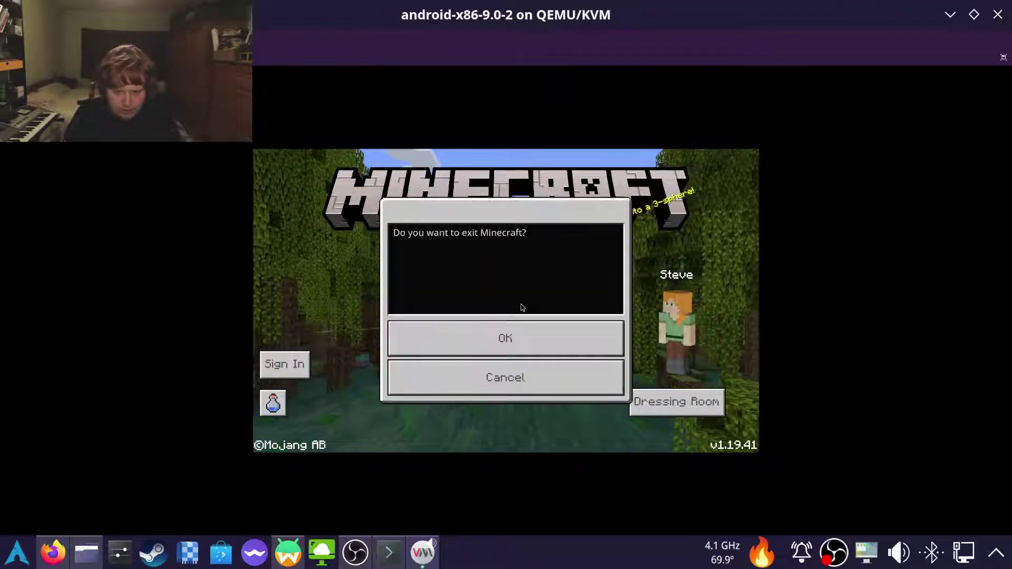
pyautogui.click(519, 338)
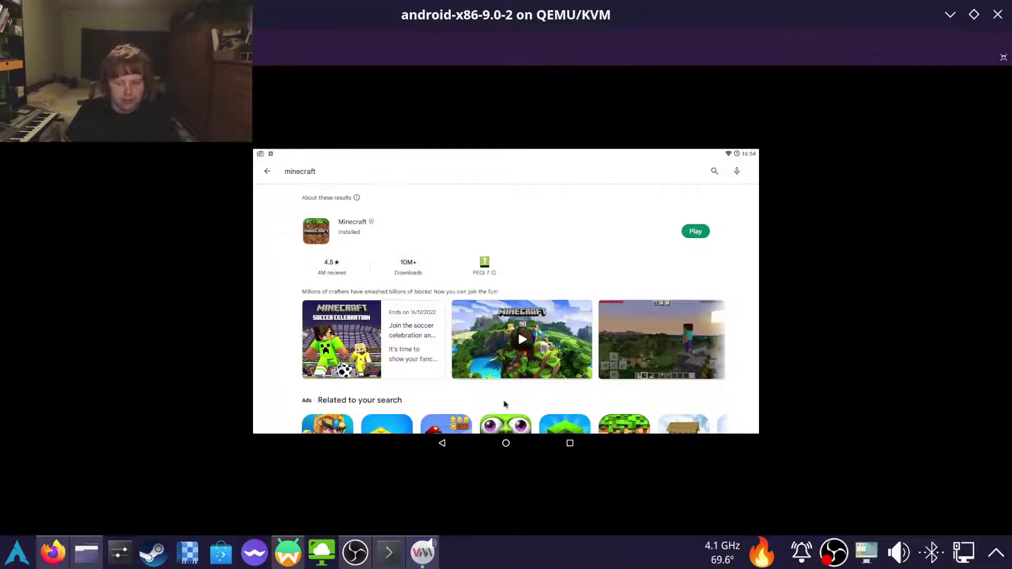
pyautogui.click(507, 443)
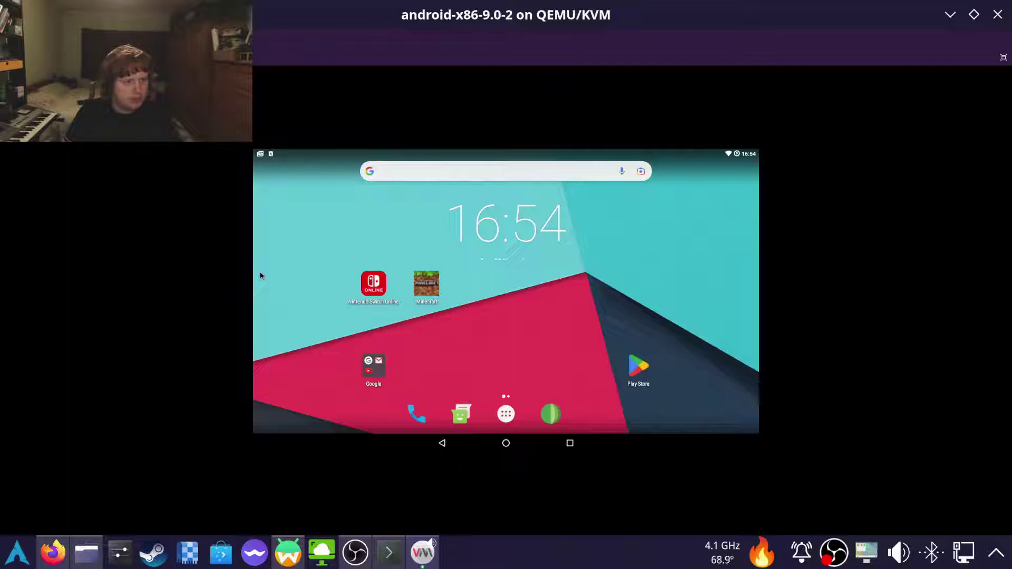
pyautogui.press('XF86PowerOff')
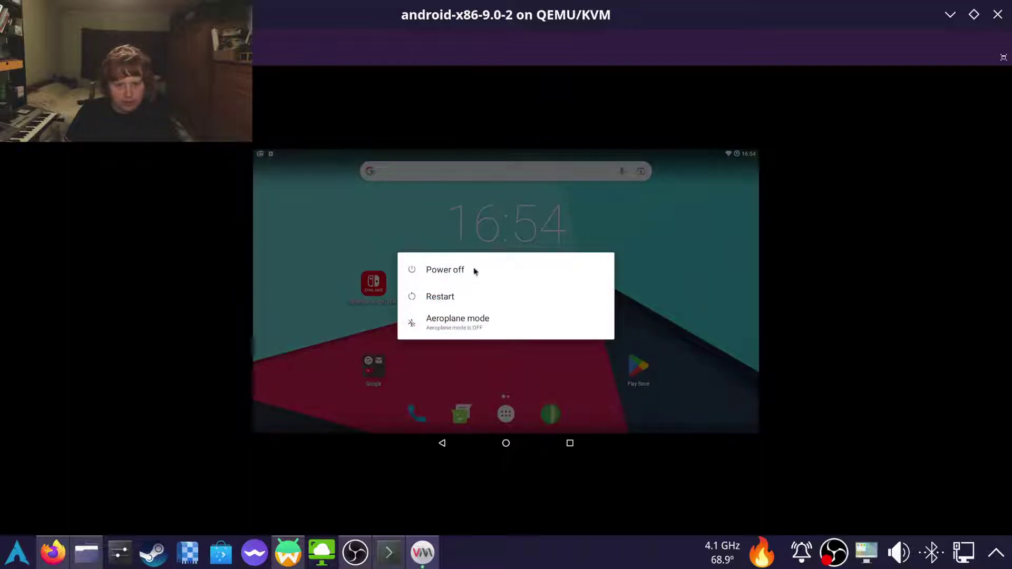
pyautogui.click(474, 272)
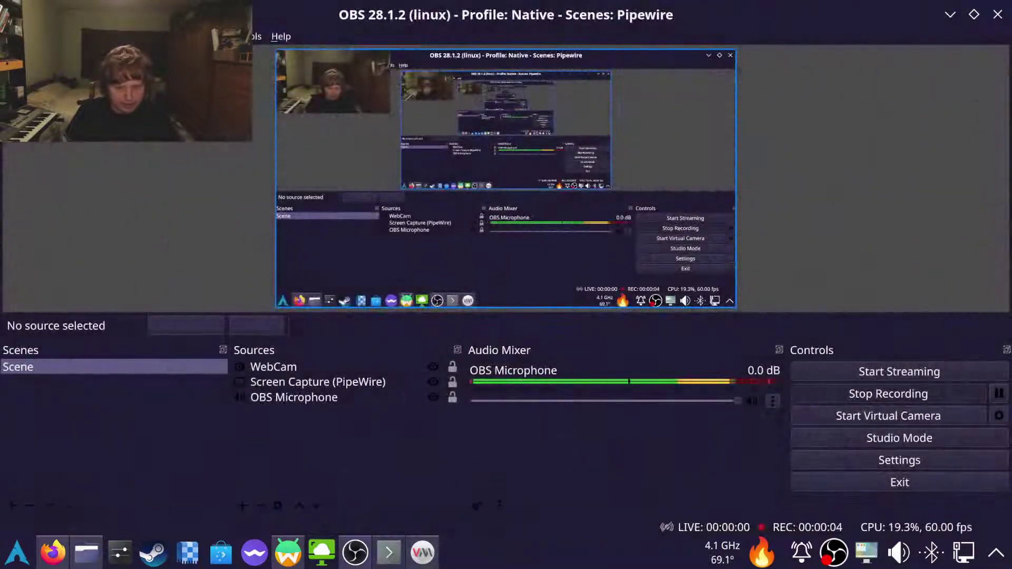
# - Open the fedora VM's console, run it and maximize the window
pyautogui.click(422, 553)
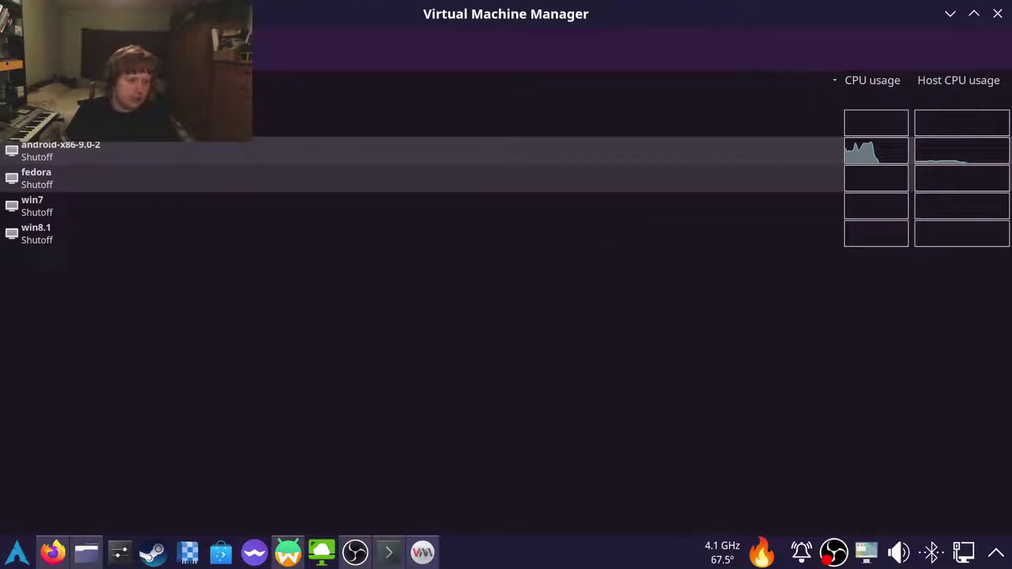
pyautogui.doubleClick(36, 178)
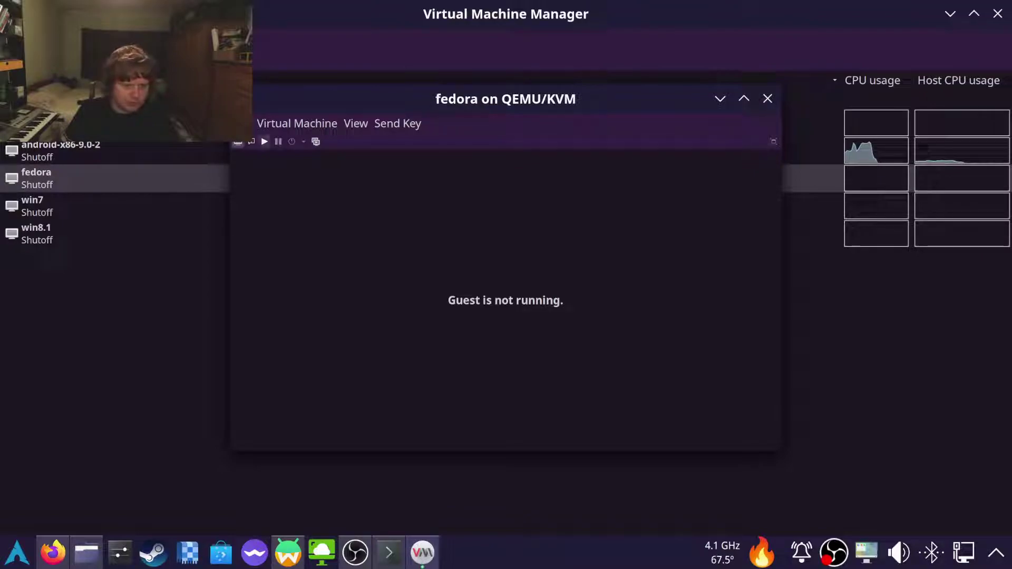
pyautogui.click(265, 141)
pyautogui.click(743, 99)
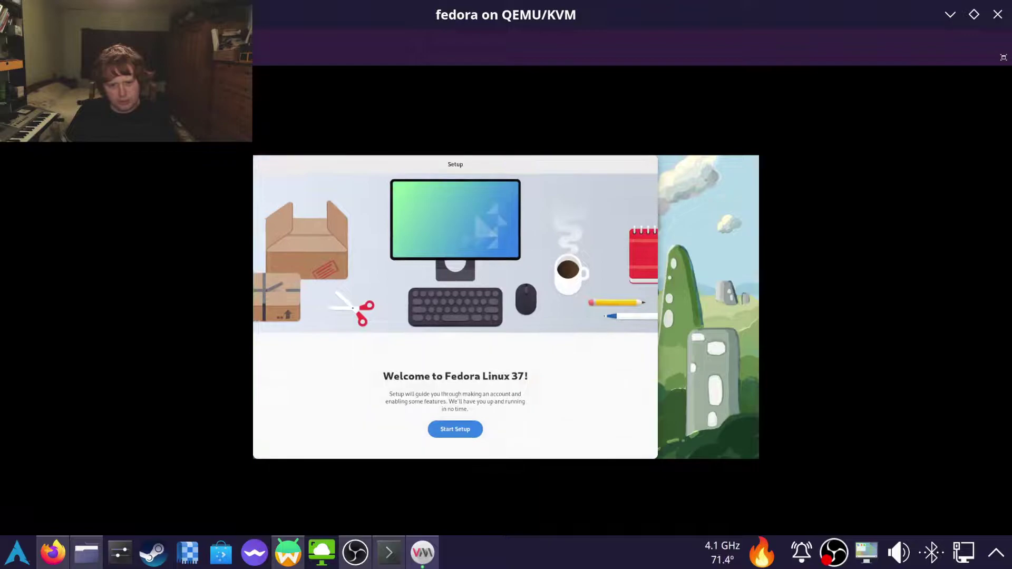
# - Turn off Location Services and problem reporting, enable third-party repositories, skip online accounts
pyautogui.click(455, 429)
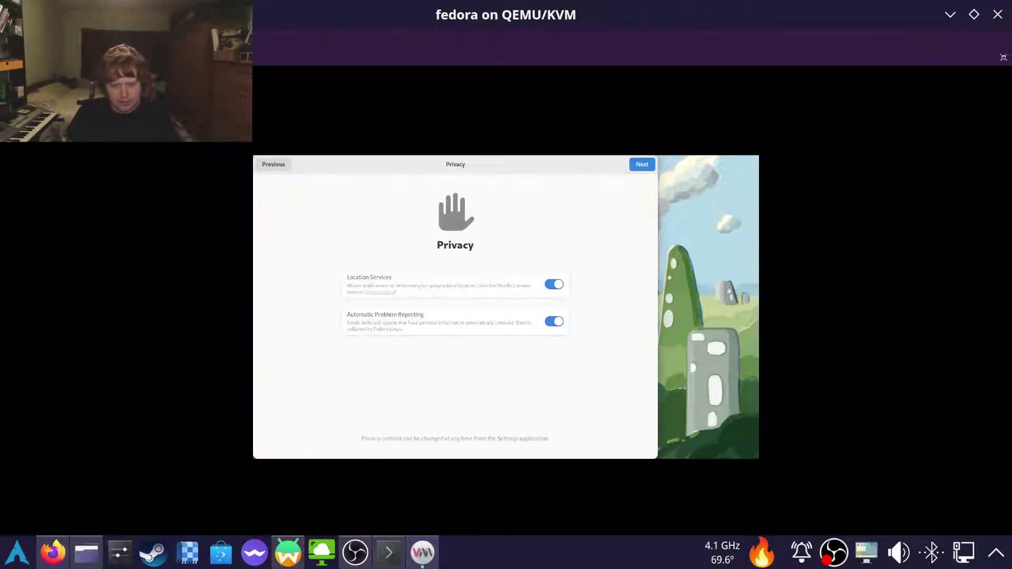
pyautogui.click(554, 284)
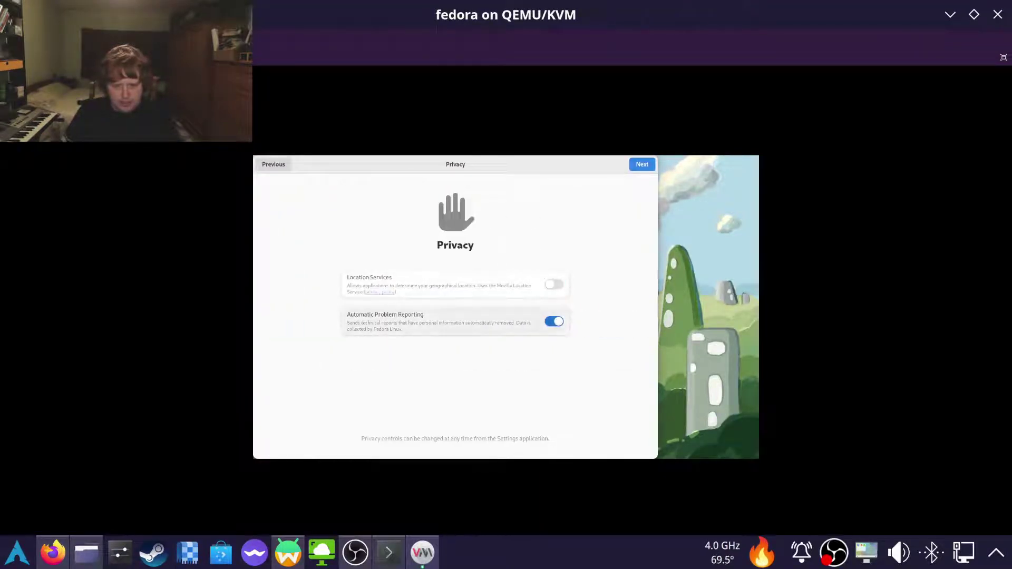
pyautogui.click(554, 322)
pyautogui.click(642, 164)
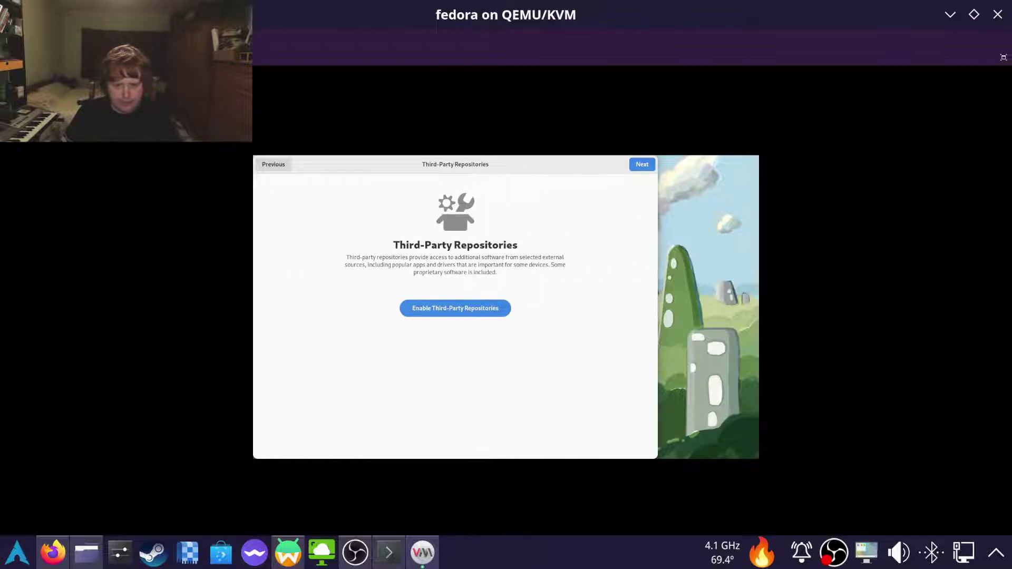
pyautogui.click(455, 308)
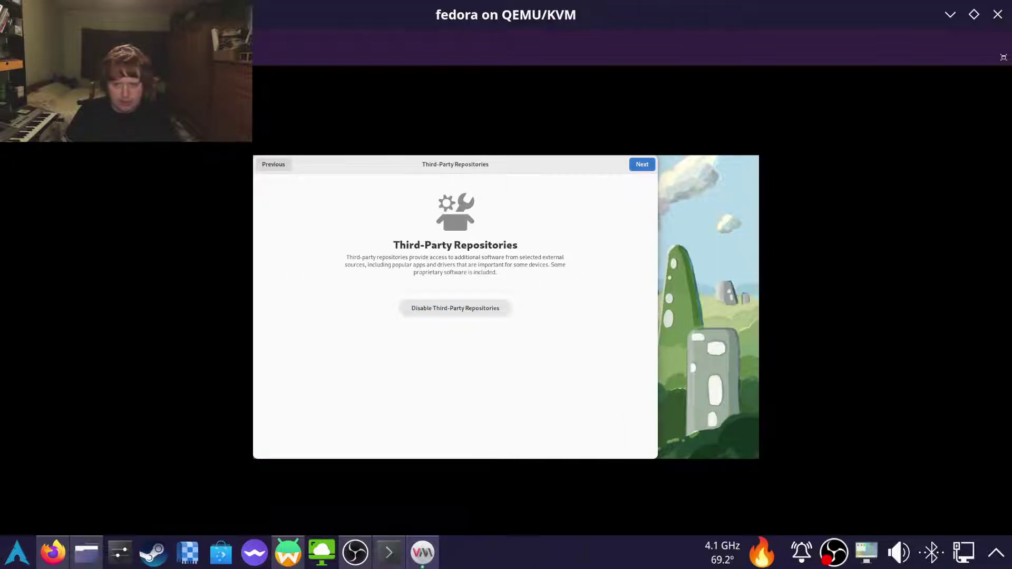
pyautogui.click(642, 164)
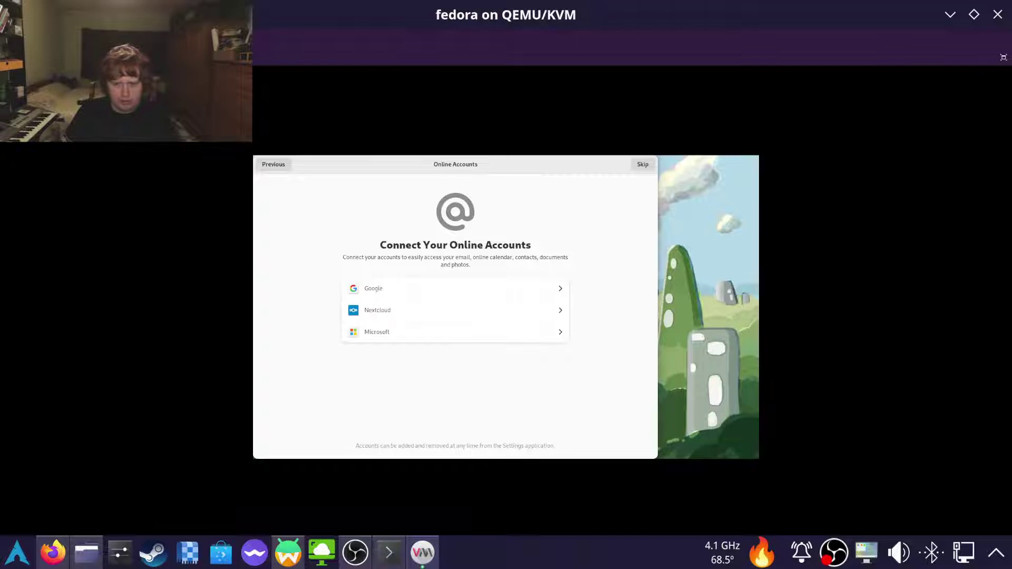
pyautogui.press('Return')
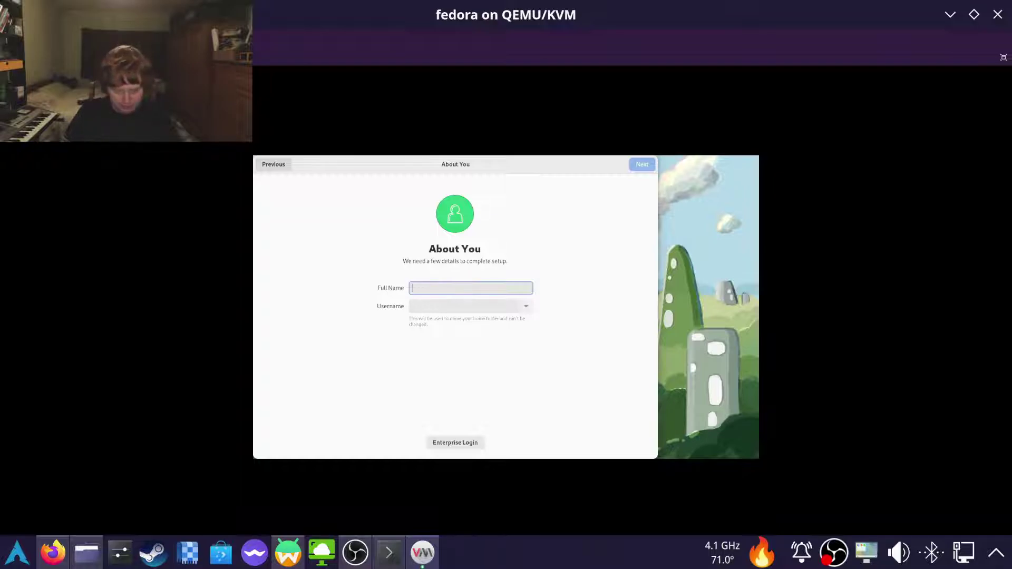
# - Enter the account's full name and username, then set and confirm a password
pyautogui.write('?')
pyautogui.press('Tab')
pyautogui.write('a')
pyautogui.press('Return')
pyautogui.write('••••••••')
pyautogui.press('Tab')
pyautogui.write('••••••••')
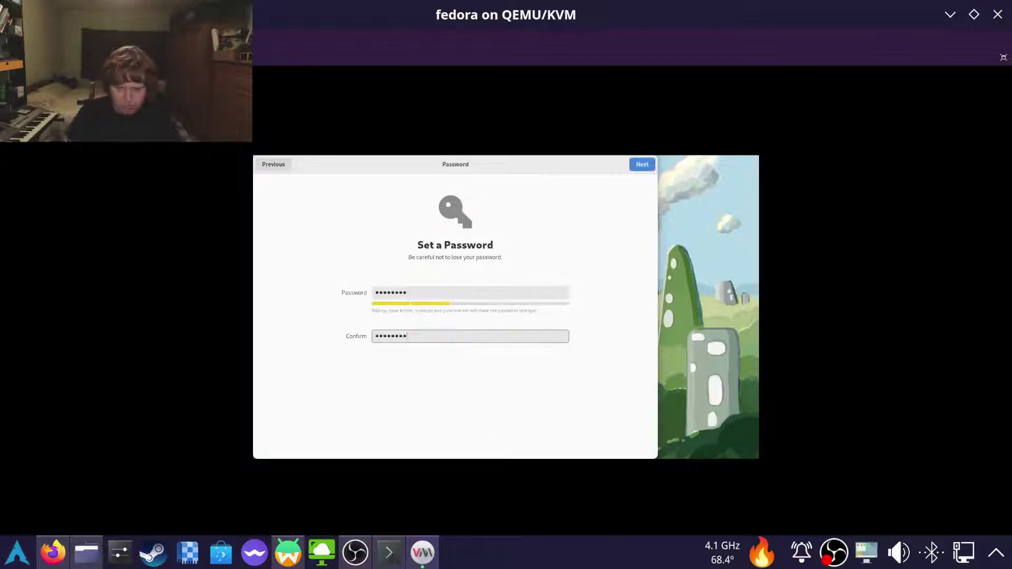
pyautogui.press('Return')
pyautogui.press('Return')
pyautogui.press('Return')
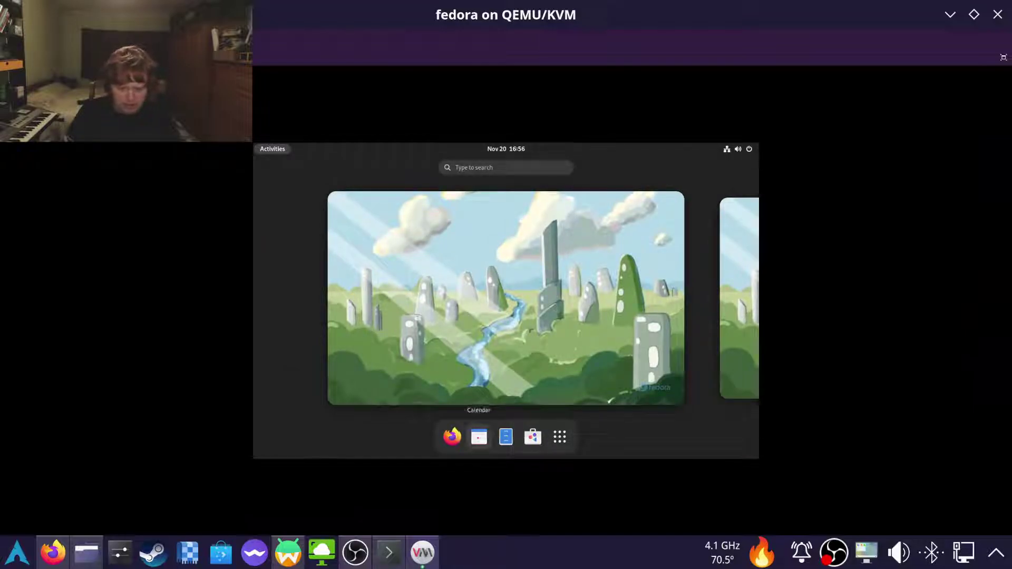
# - Open the Display settings from the app grid to enlarge the screen
pyautogui.click(560, 436)
pyautogui.click(673, 375)
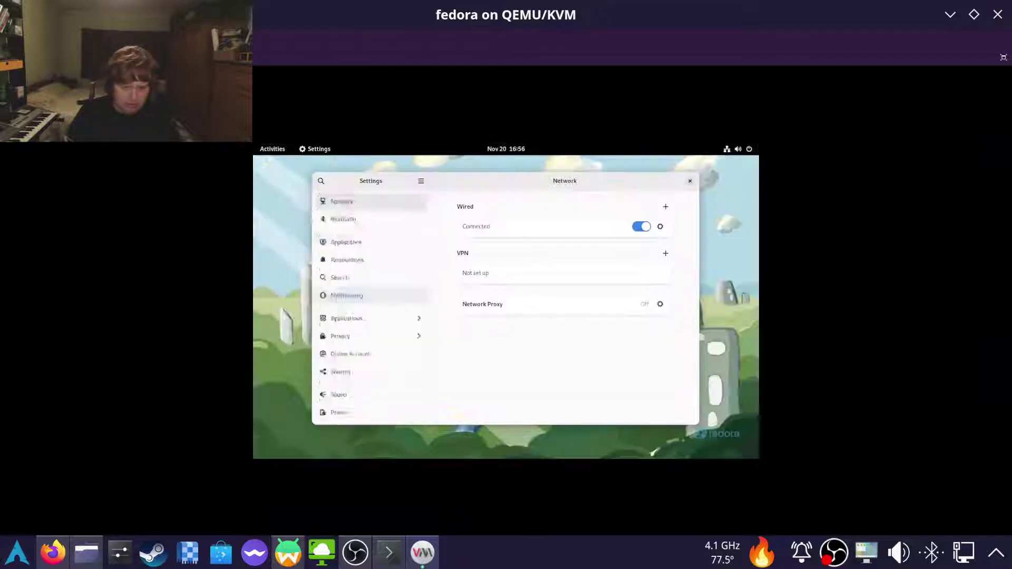
pyautogui.click(343, 238)
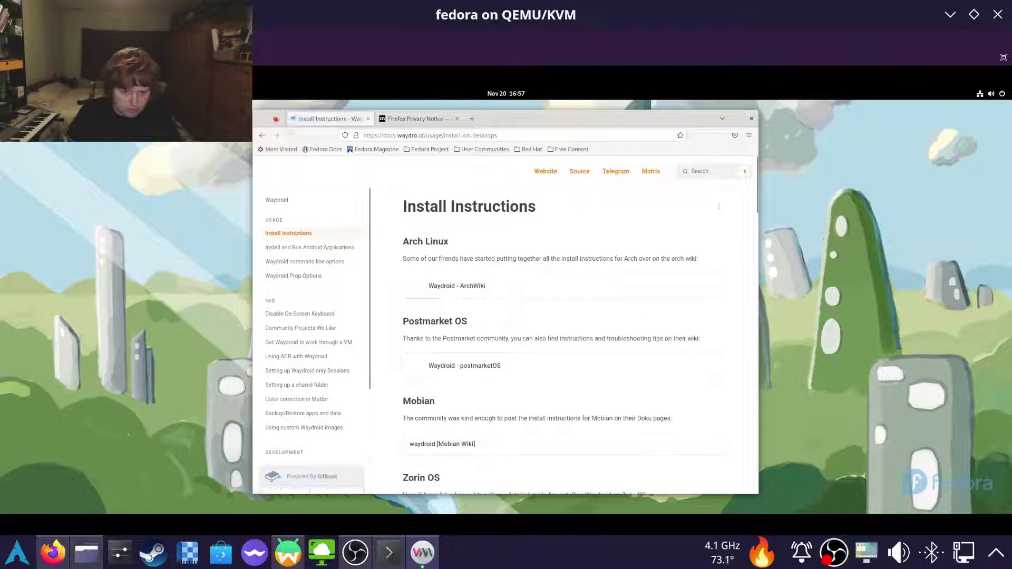
# - Open the aleasto/waydroid Copr link in a new tab, then keep reading the Waydroid install docs
pyautogui.scroll(-10, 452, 369)
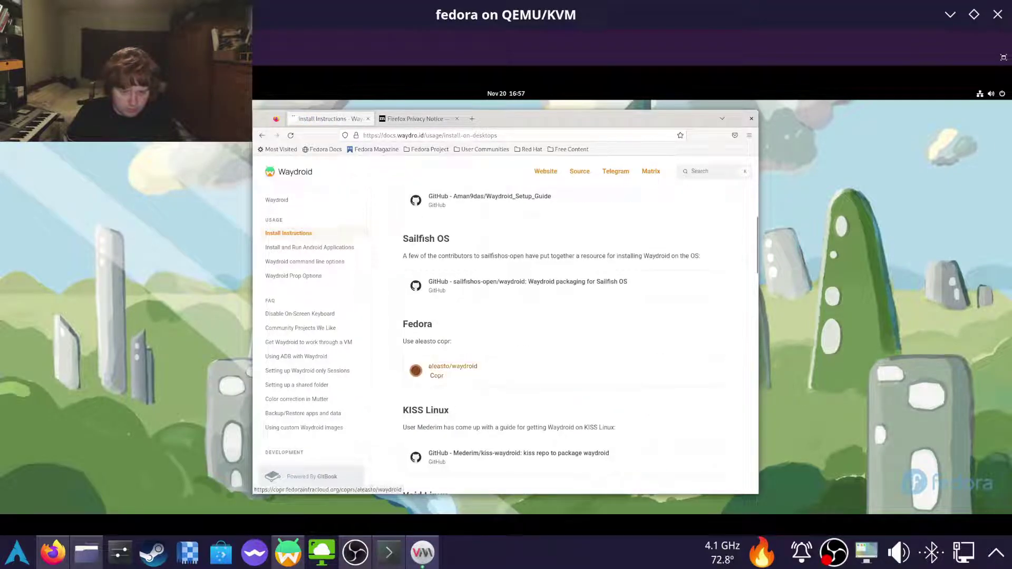
pyautogui.click(453, 366)
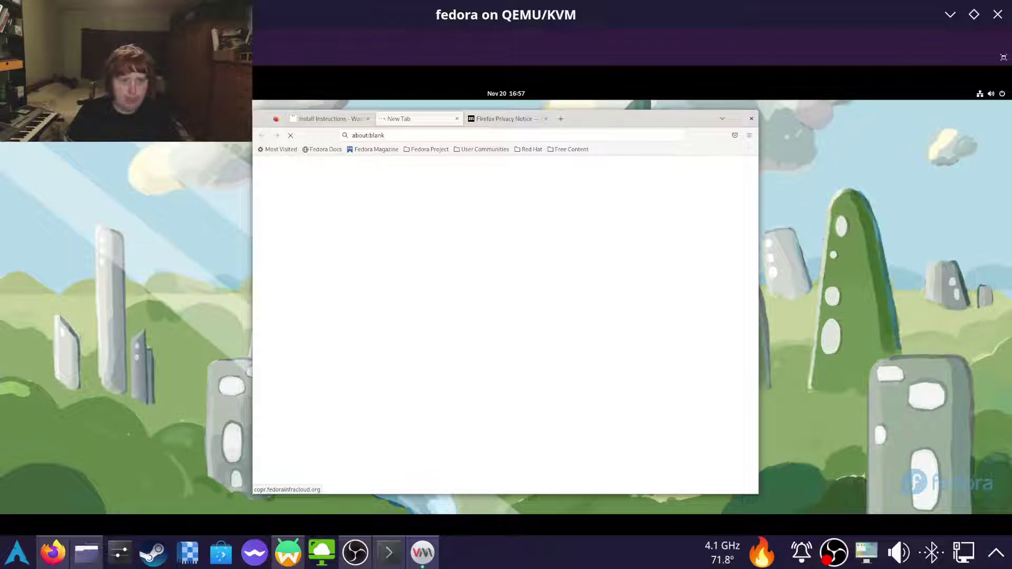
pyautogui.click(330, 119)
pyautogui.scroll(5, 454, 365)
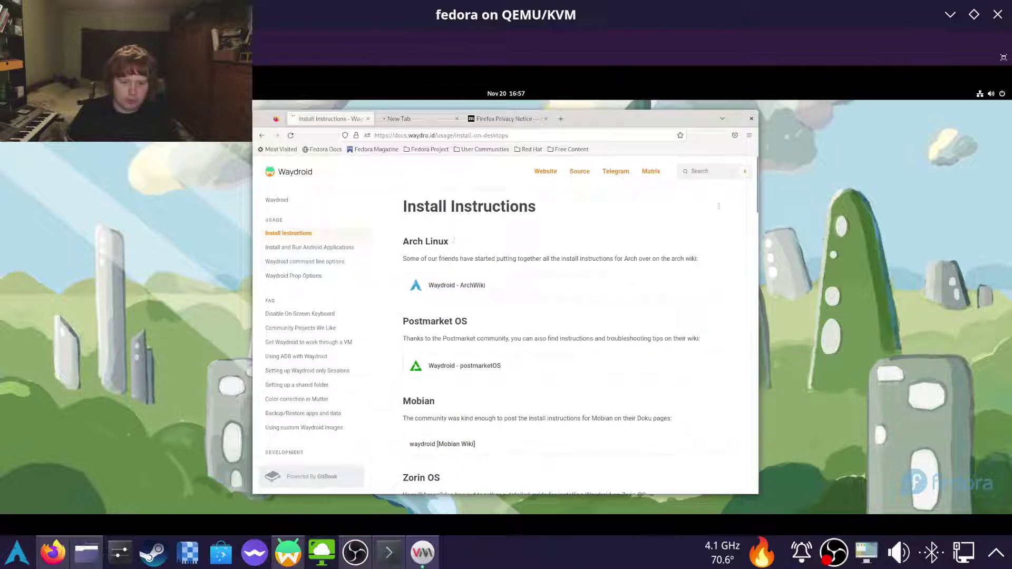
pyautogui.scroll(-9, 564, 337)
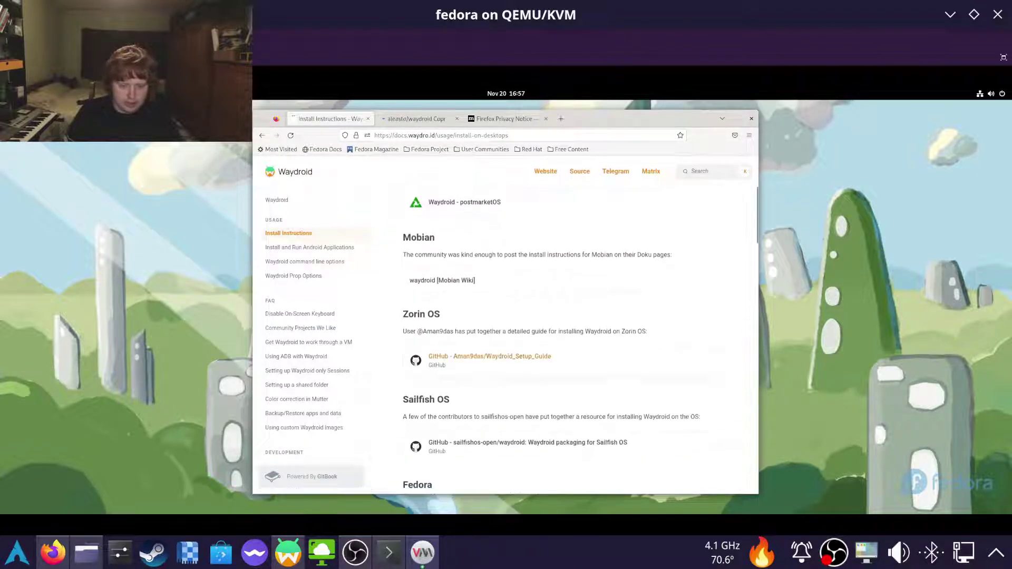
pyautogui.scroll(-3, 564, 337)
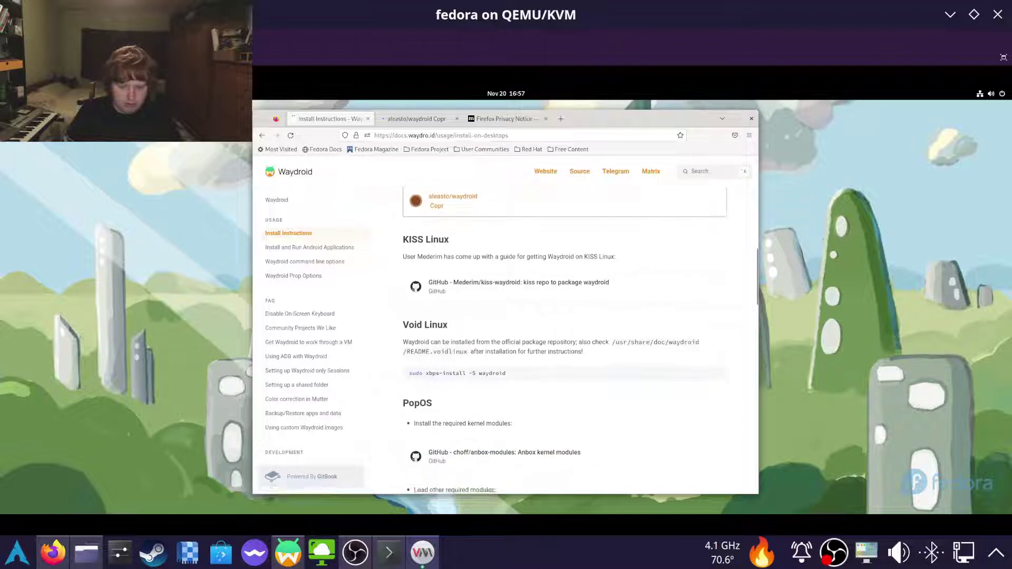
pyautogui.scroll(-3, 564, 338)
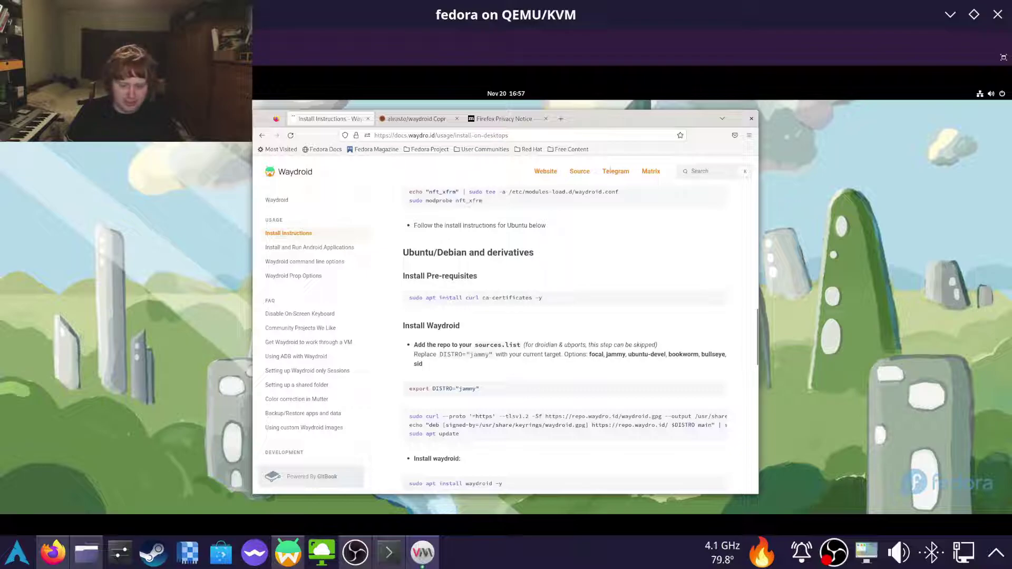
pyautogui.scroll(-2, 564, 337)
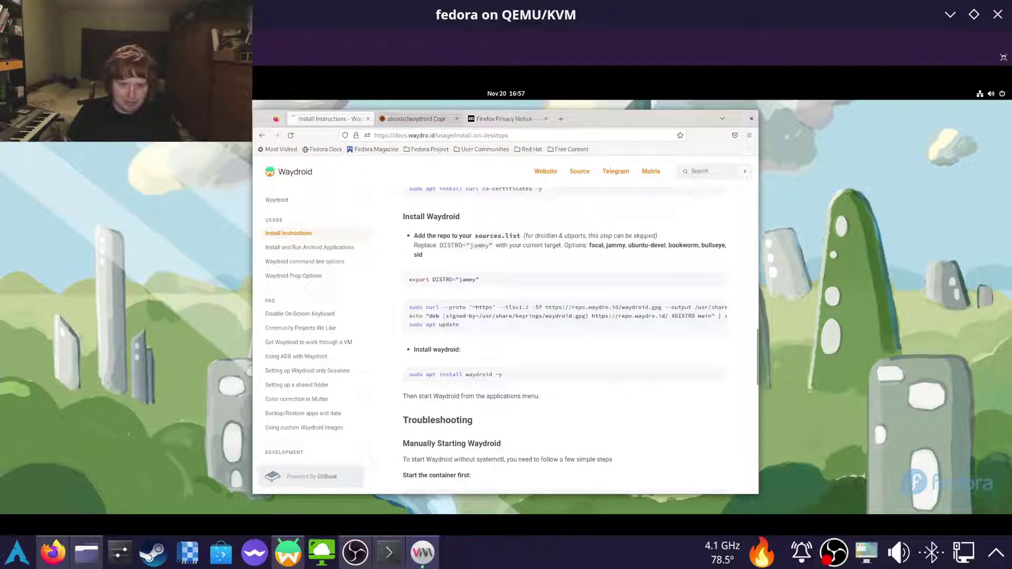
# - Copy the copr enable command into a new Terminal and enable the aleasto/waydroid repository
pyautogui.click(418, 119)
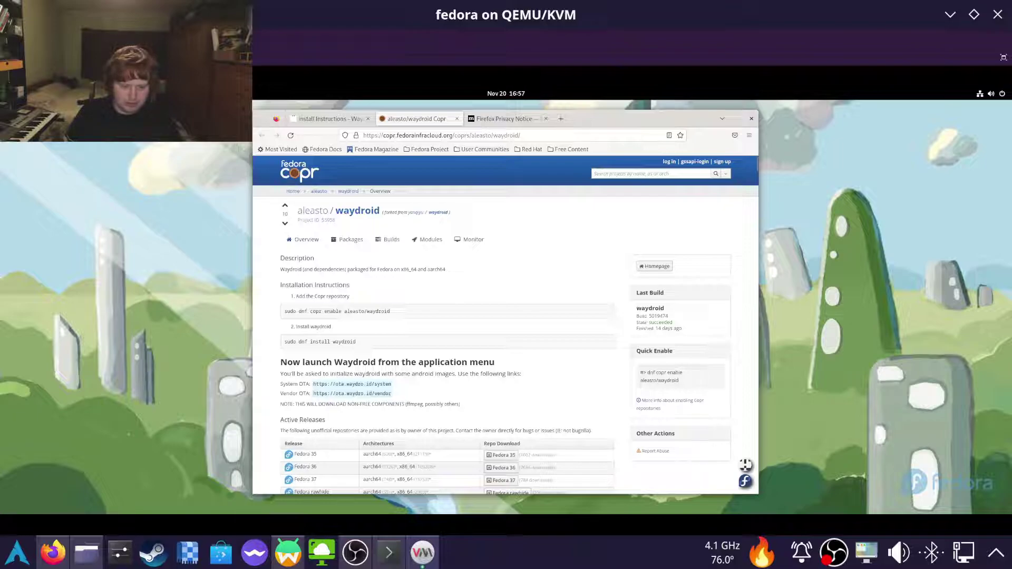
pyautogui.tripleClick(337, 312)
pyautogui.hotkey('ctrl', 'c')
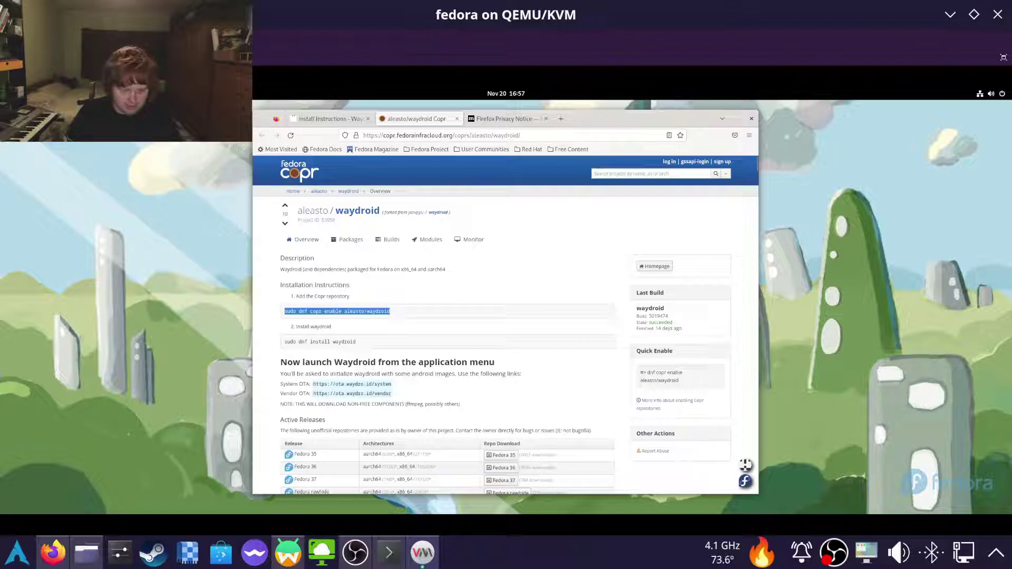
pyautogui.press('super')
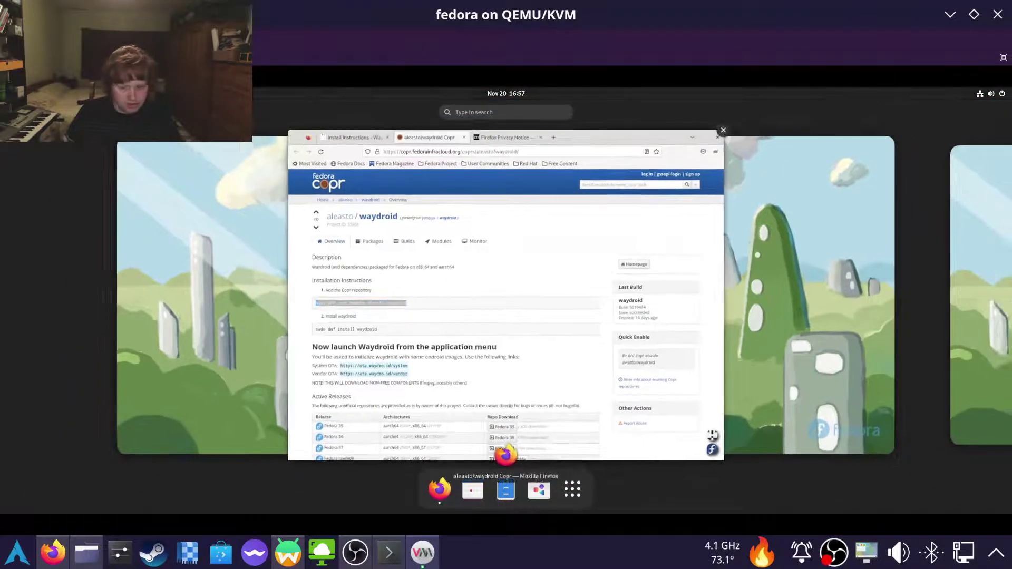
pyautogui.click(572, 489)
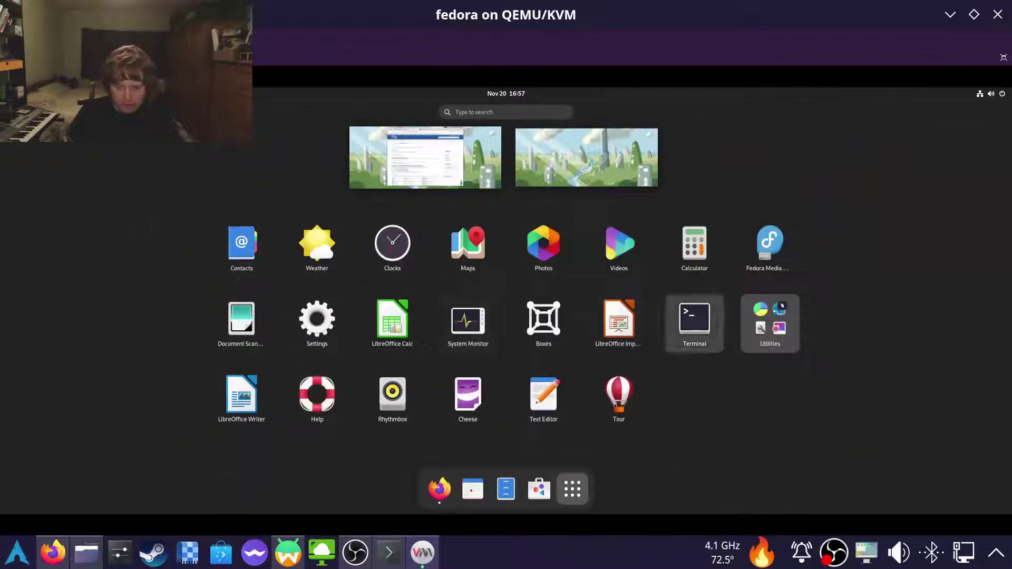
pyautogui.click(694, 322)
pyautogui.hotkey('ctrl', 'shift', 'v')
pyautogui.press('Return')
pyautogui.write('y')
pyautogui.press('Return')
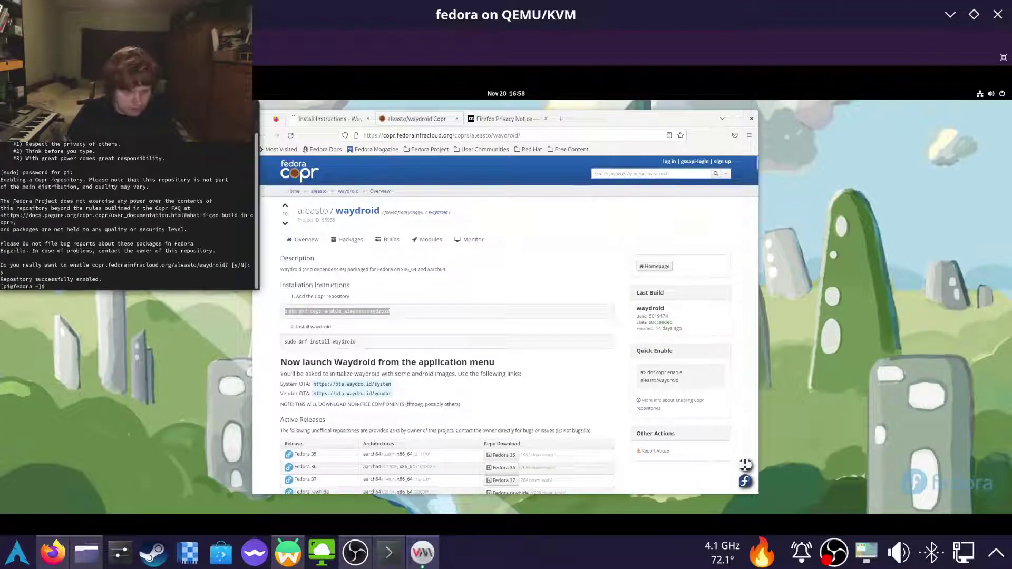
# - Install waydroid with sudo dnf, accepting the transaction and the repository signing key
pyautogui.moveTo(356, 342); pyautogui.dragTo(287, 342)
pyautogui.write('s')
pyautogui.write('udo dnf install waydroid')
pyautogui.press('Return')
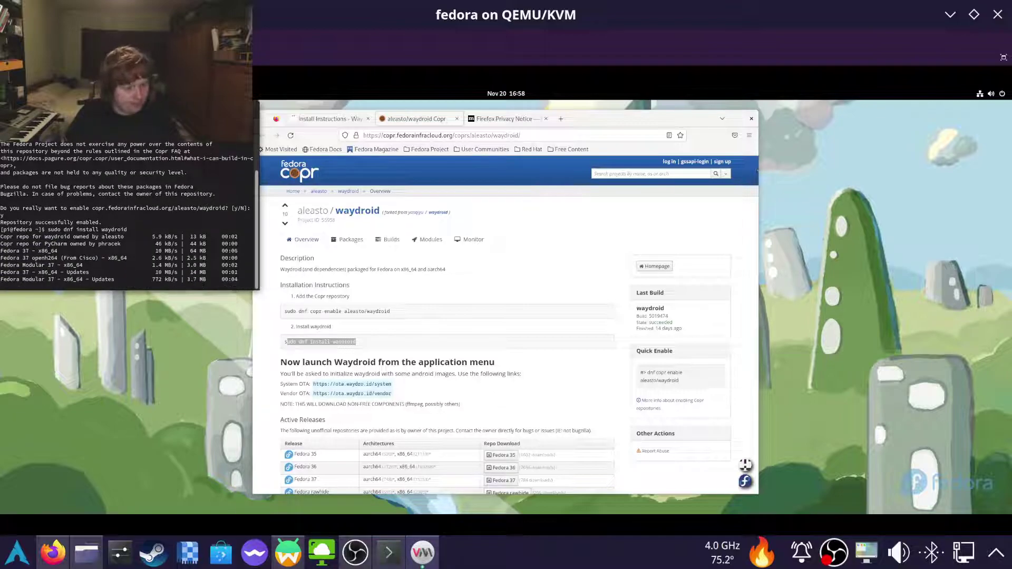
pyautogui.write('y')
pyautogui.press('Return')
pyautogui.write('y')
pyautogui.press('Return')
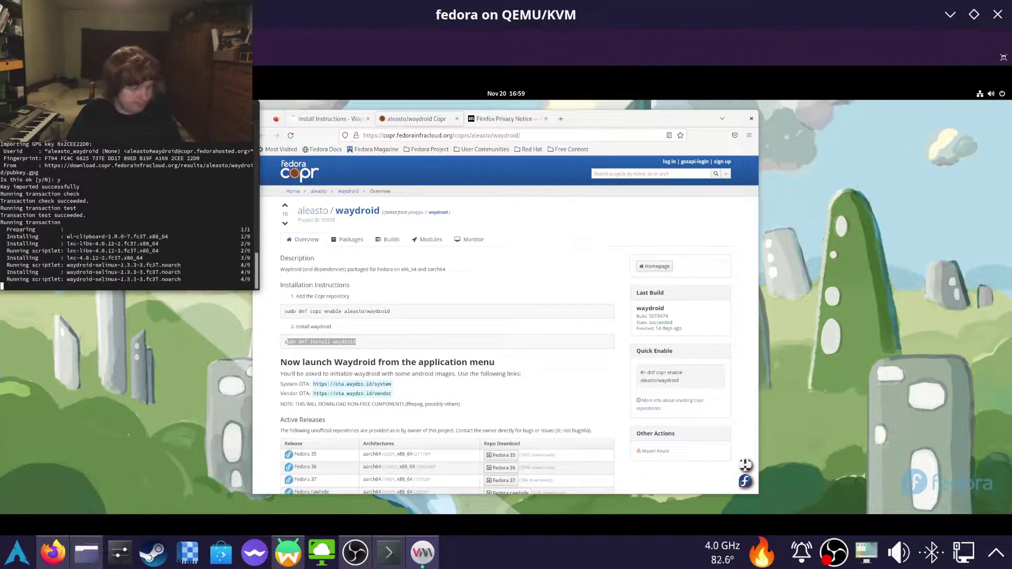
# - Launch Waydroid via the 'wa' search, choose the GAPPS Android type and download the images
pyautogui.press('super')
pyautogui.write('wa')
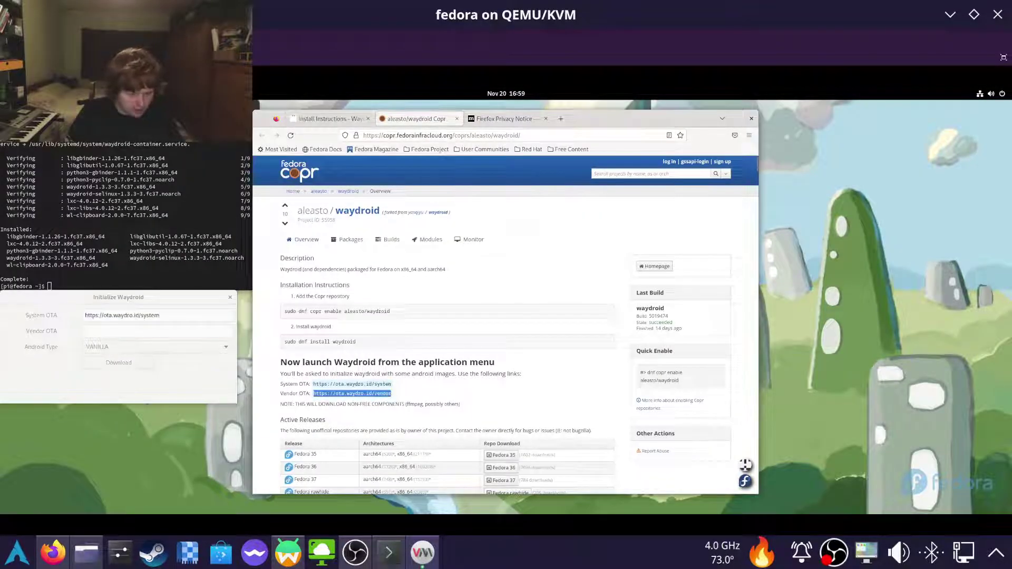
pyautogui.click(156, 346)
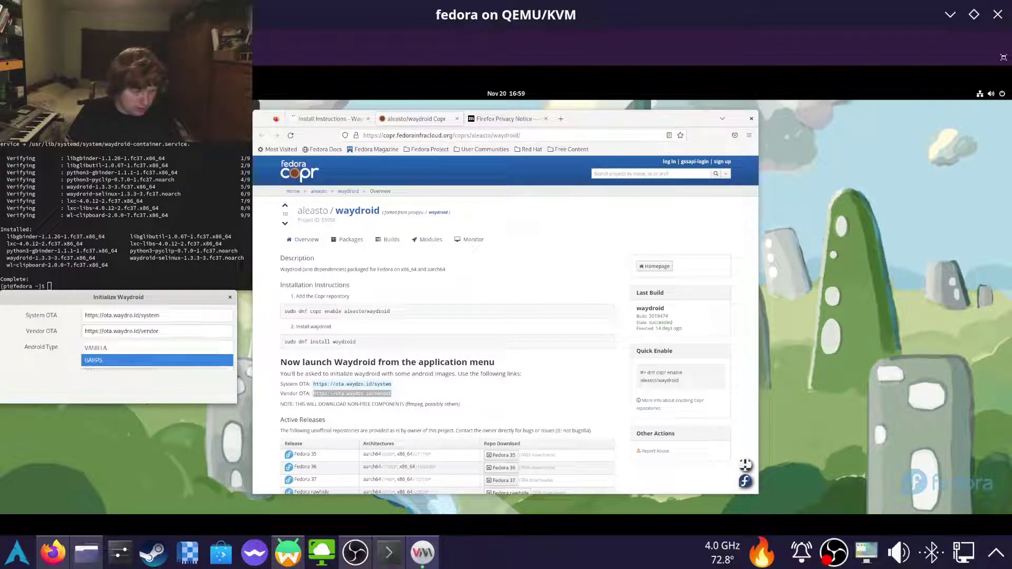
pyautogui.click(106, 357)
pyautogui.click(118, 363)
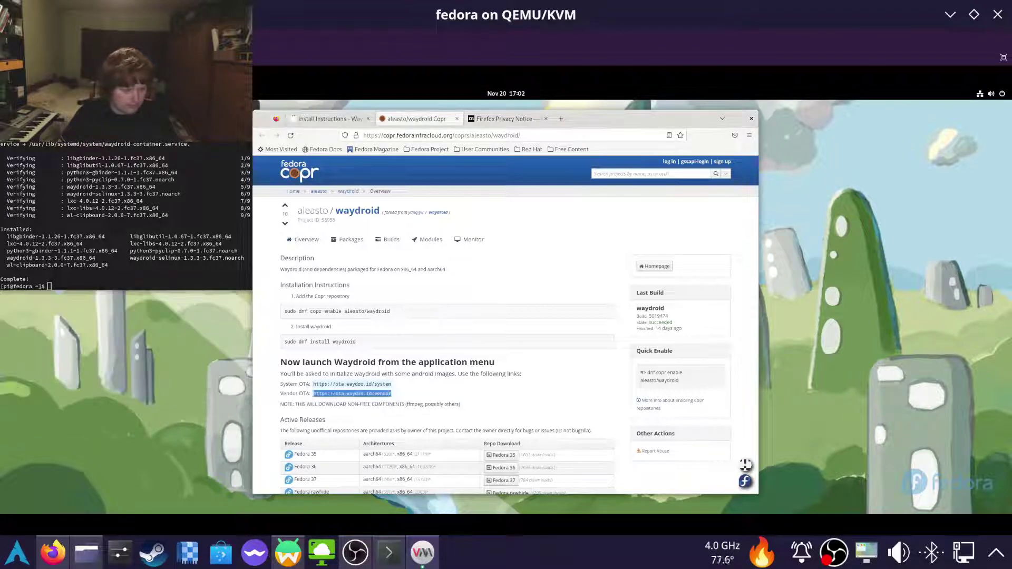
# - Open the Play Store in Waydroid and start signing in, which triggers the Play Protect warning
pyautogui.press('super')
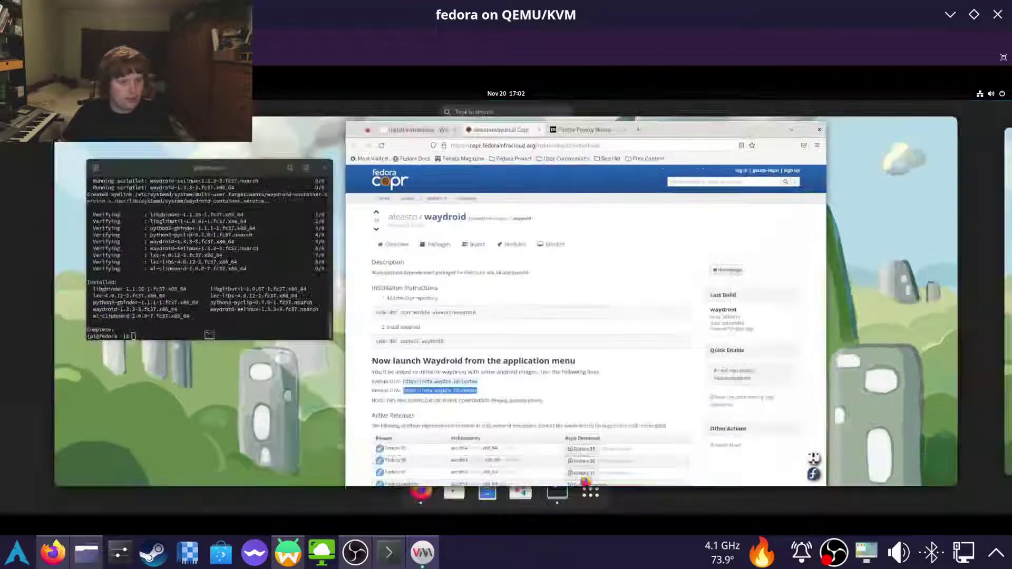
pyautogui.click(590, 489)
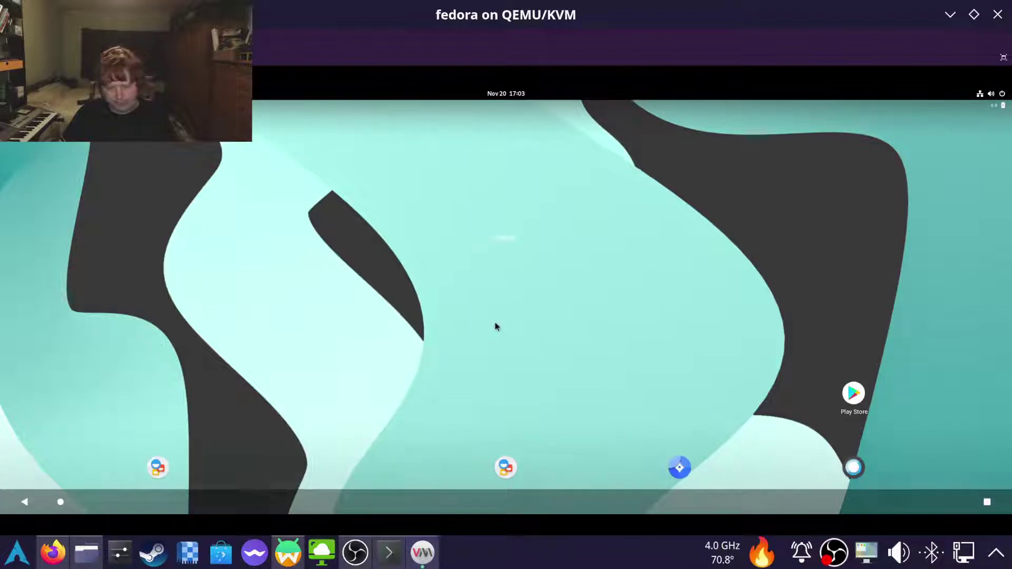
pyautogui.click(854, 394)
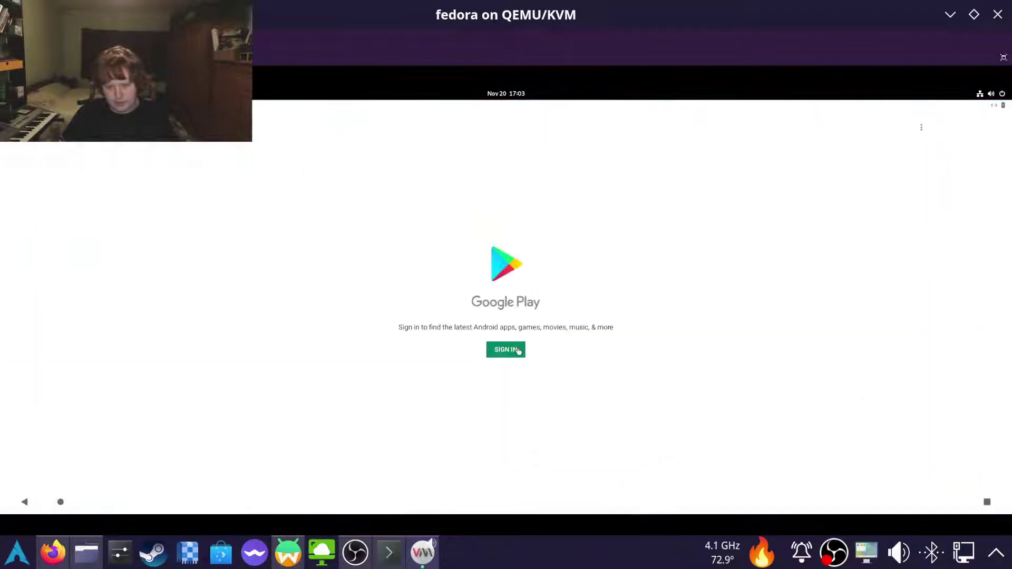
pyautogui.click(516, 350)
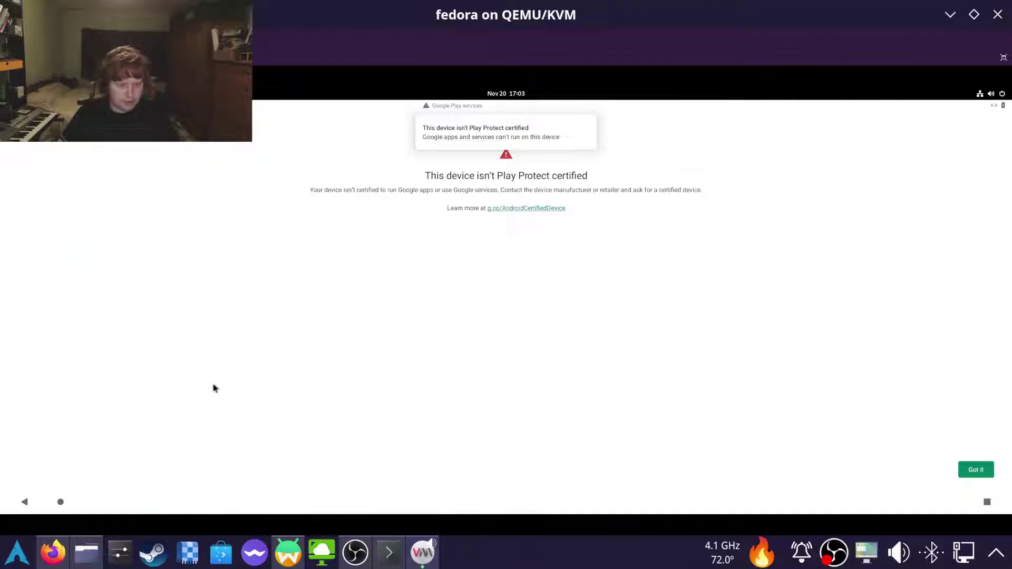
# - Search 'register device google play' in a new Firefox tab
pyautogui.click(18, 94)
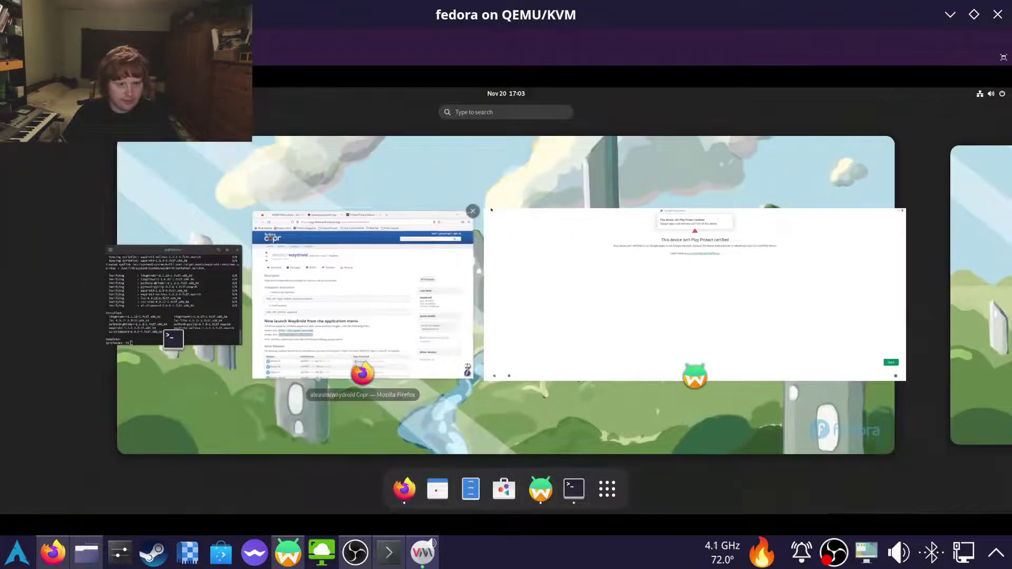
pyautogui.click(365, 284)
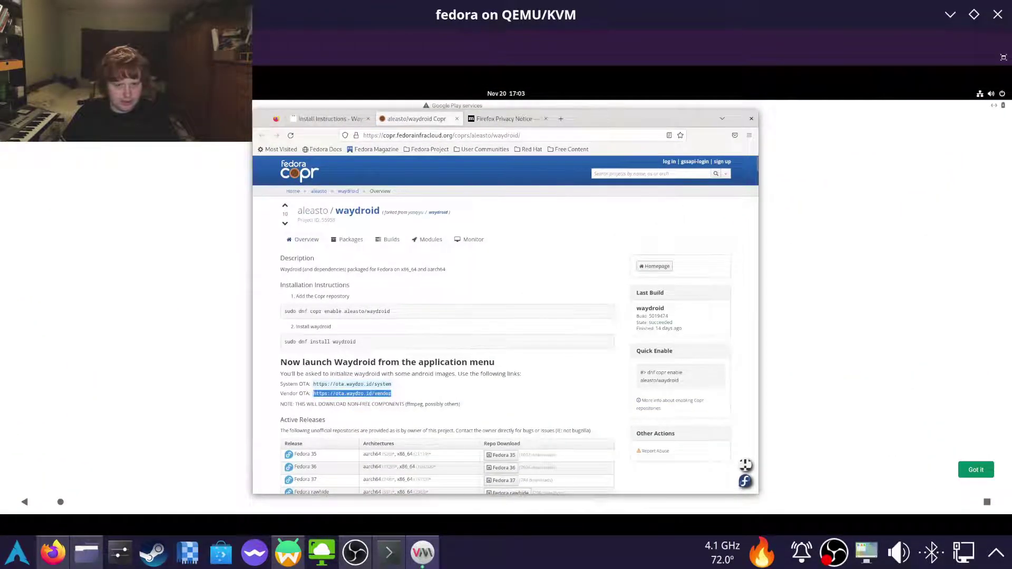
pyautogui.hotkey('ctrl', 't')
pyautogui.write('register device google play')
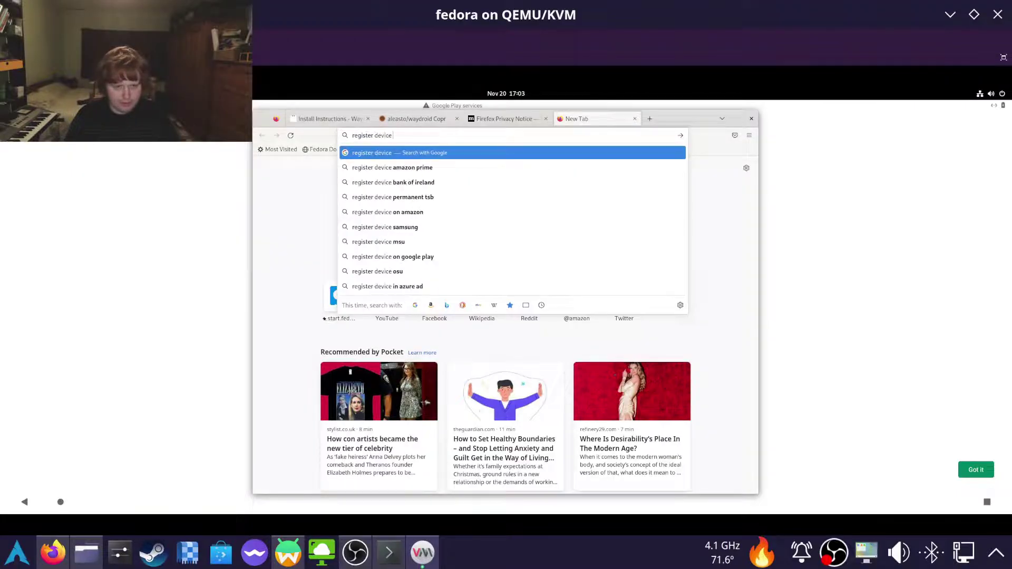
pyautogui.press('Return')
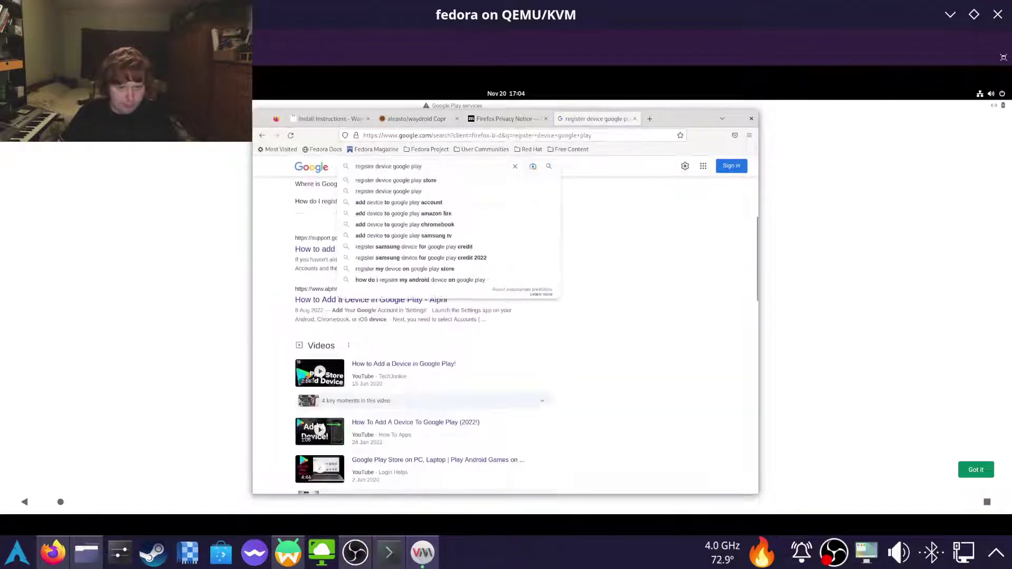
# - Add 'certified' to the search and open the article on uncertified Android devices
pyautogui.write('certified')
pyautogui.press('Return')
pyautogui.scroll(-10, 423, 326)
pyautogui.click(423, 289)
pyautogui.scroll(-10, 423, 327)
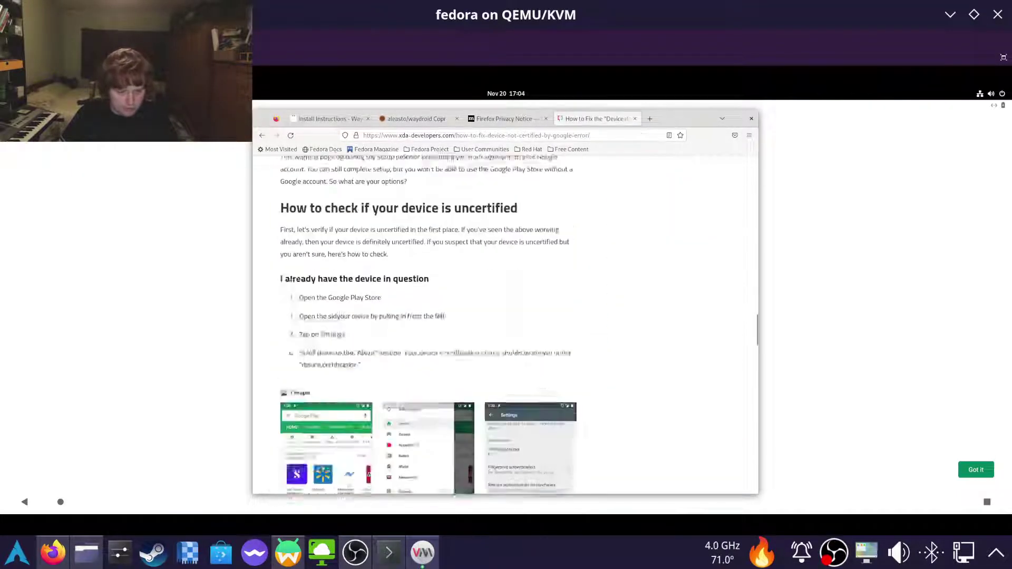
pyautogui.scroll(-10, 506, 316)
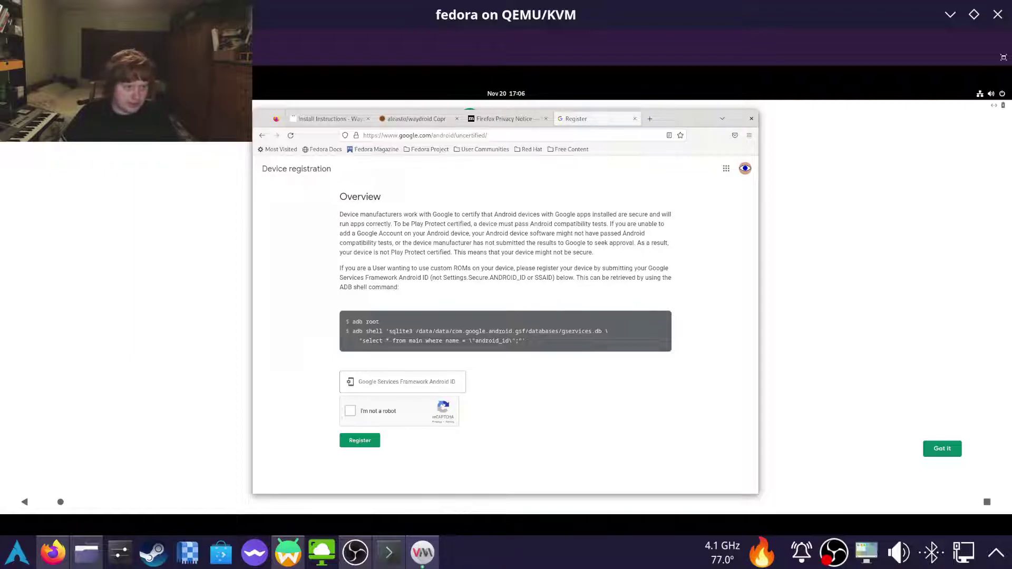
# - Install the sqlite package with sudo dnf, entering the password and confirming with y
pyautogui.press('super')
pyautogui.click(574, 490)
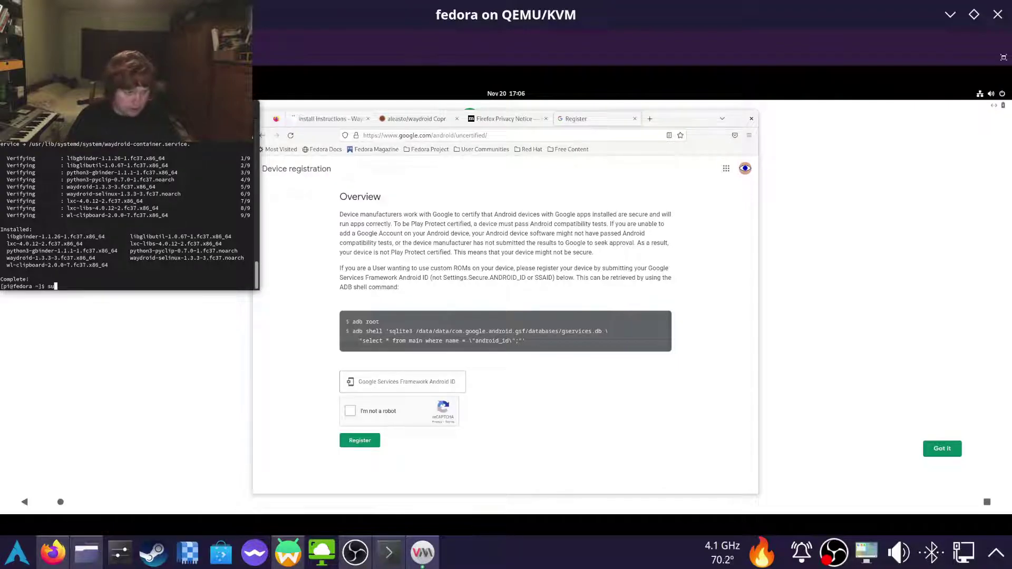
pyautogui.write('sudo p')
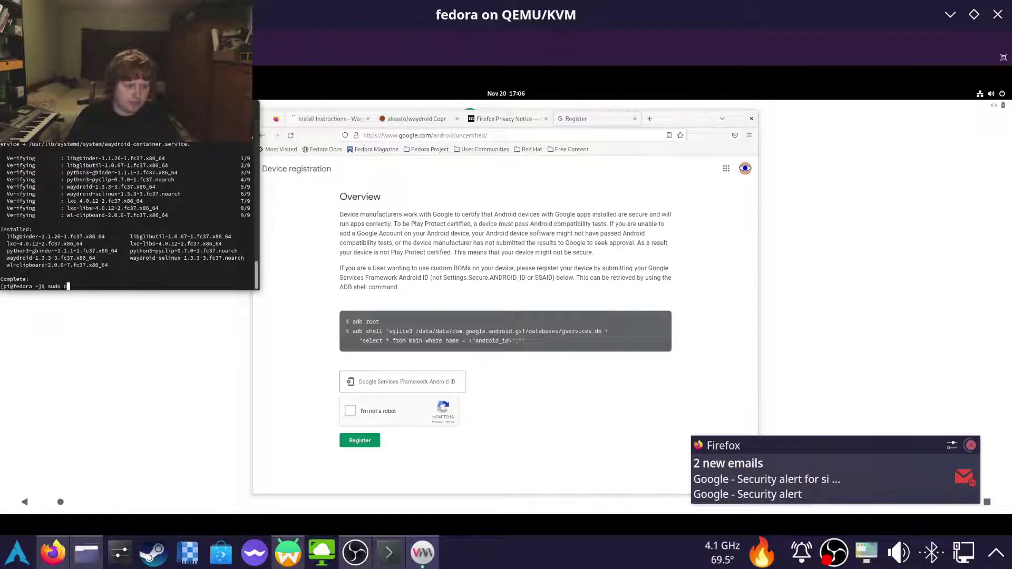
pyautogui.write('acmandnf ')
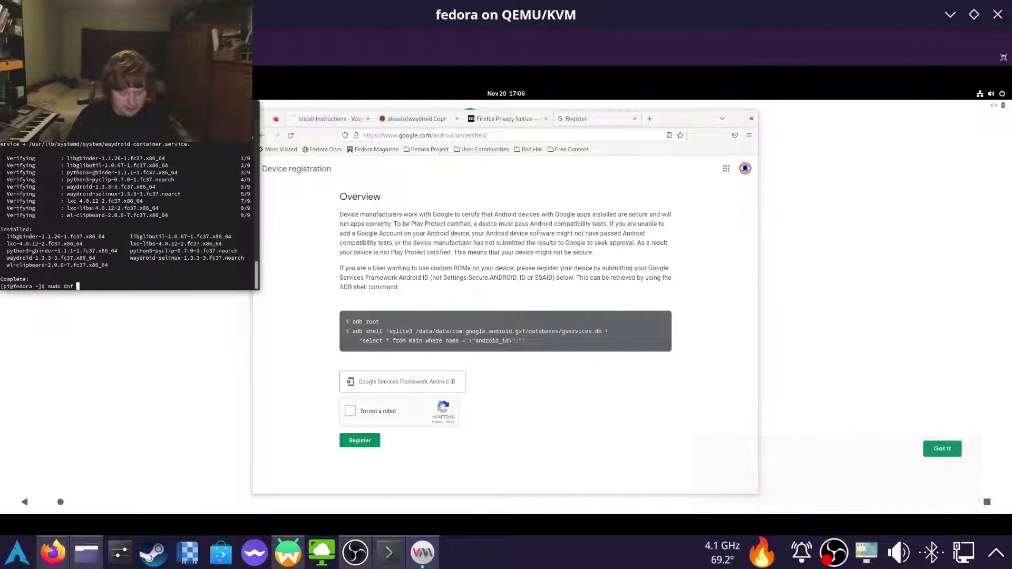
pyautogui.write('install sqlite')
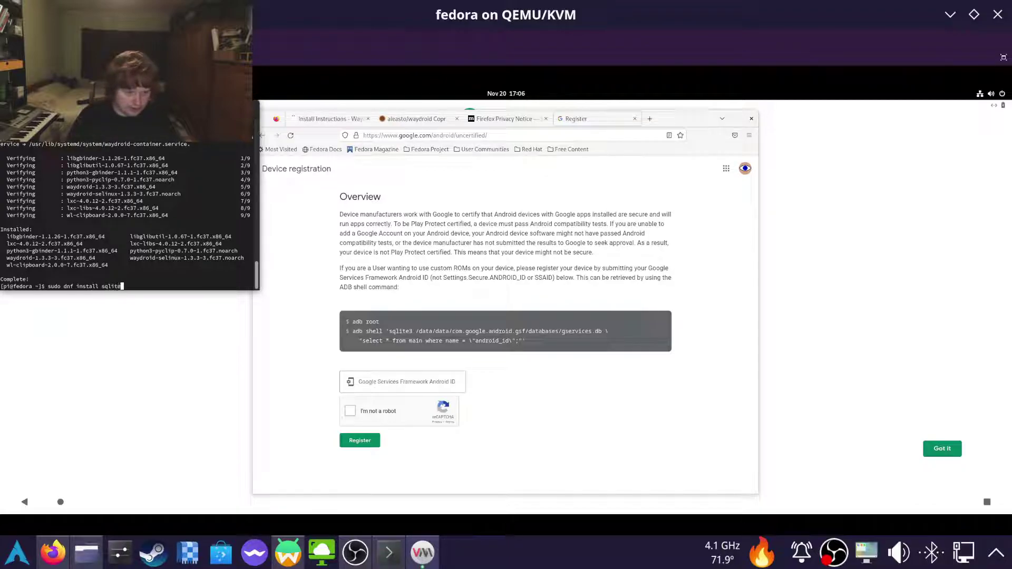
pyautogui.press('Return')
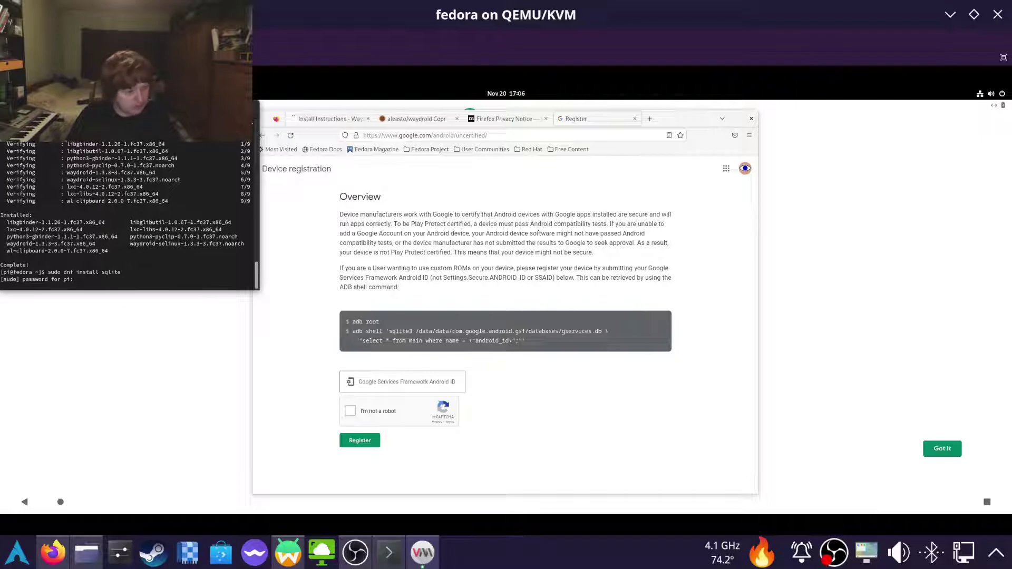
pyautogui.press('Return')
pyautogui.write('y')
pyautogui.press('Return')
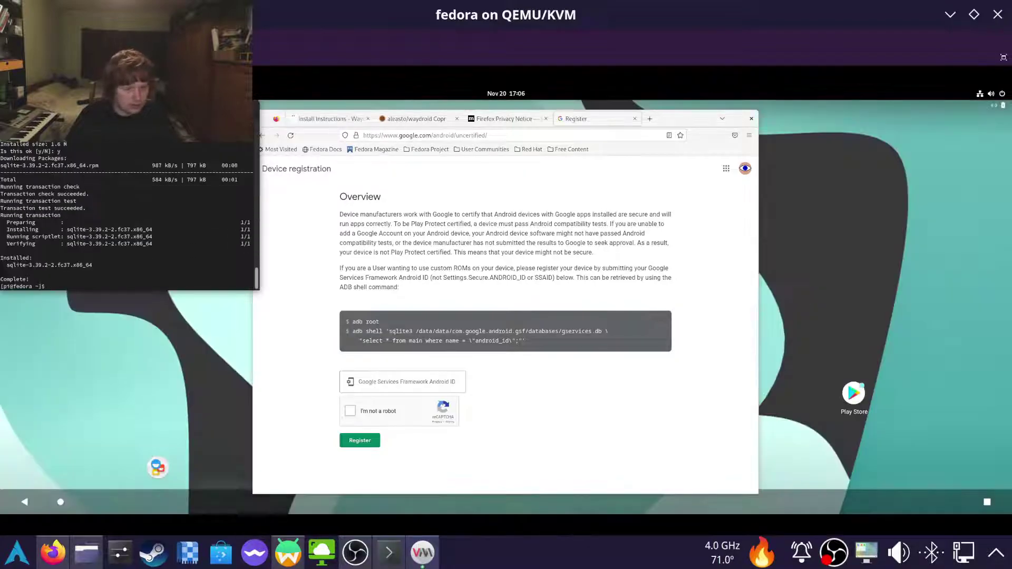
# - Change into .local/share/waydroid/data/ and list its contents
pyautogui.write('cd')
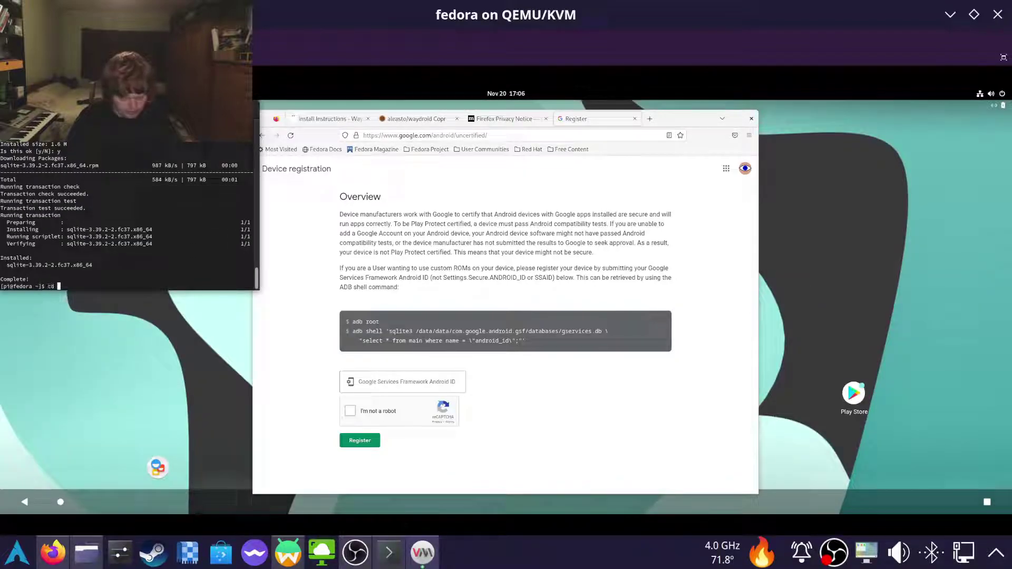
pyautogui.write(' .local/')
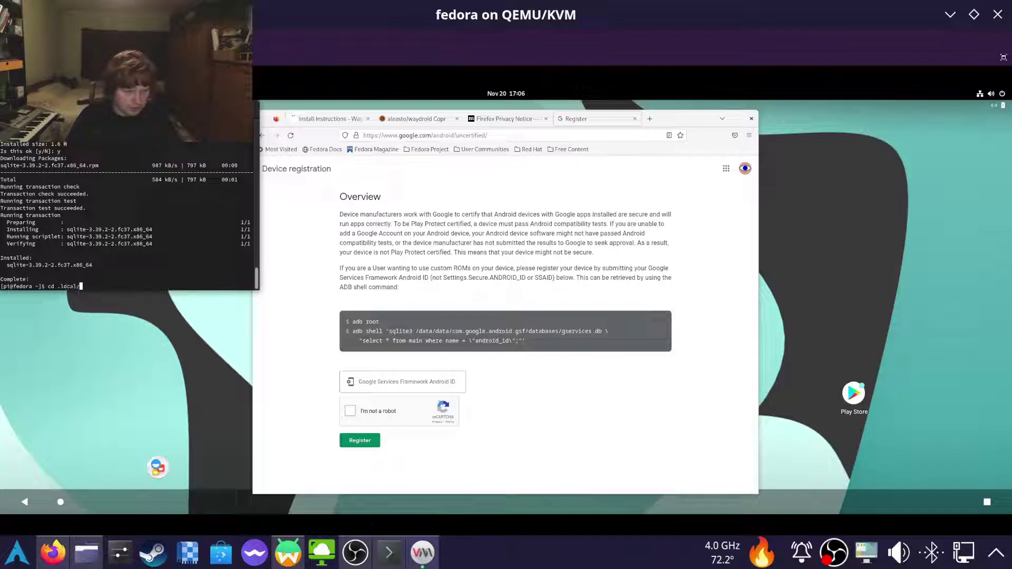
pyautogui.write('share/waydroid/')
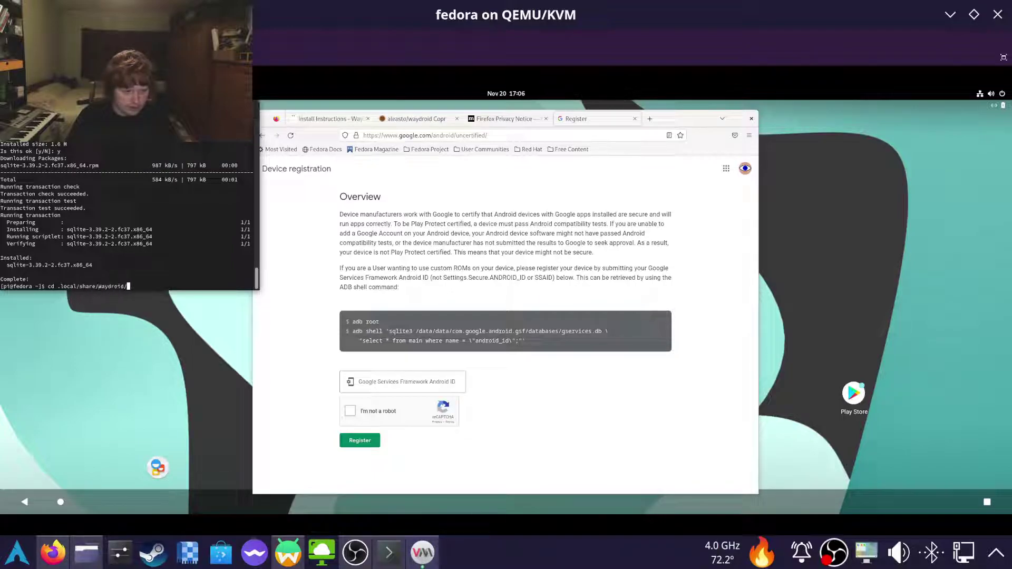
pyautogui.write('data/')
pyautogui.press('Return')
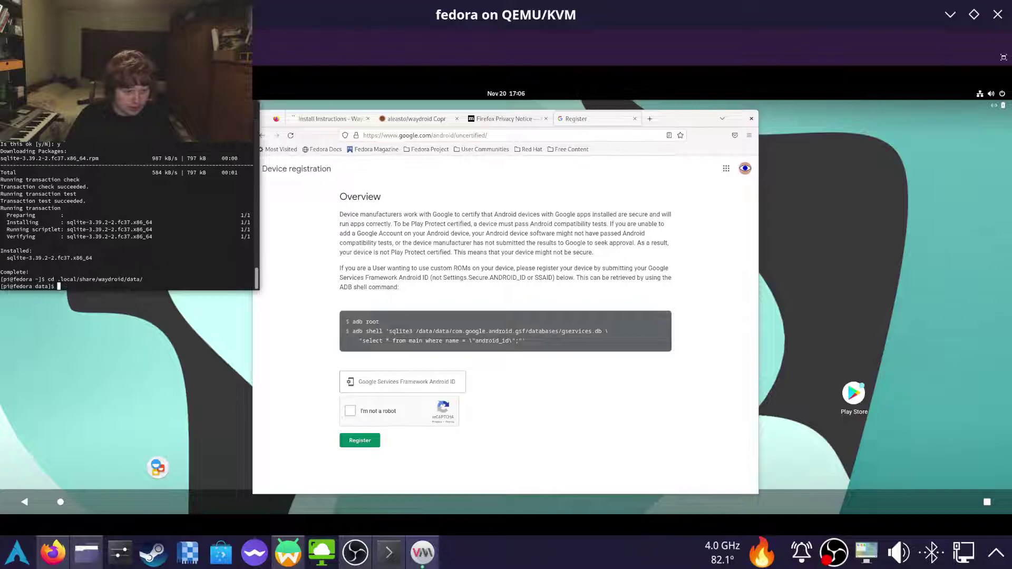
pyautogui.write('ls')
pyautogui.press('Return')
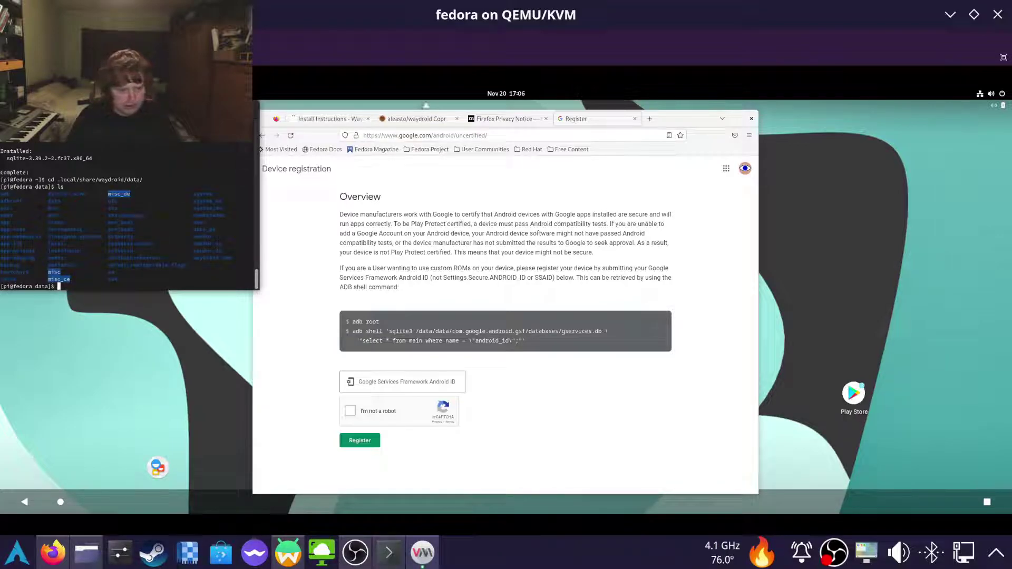
# - Switch to a root shell with sudo su
pyautogui.write('sudo s')
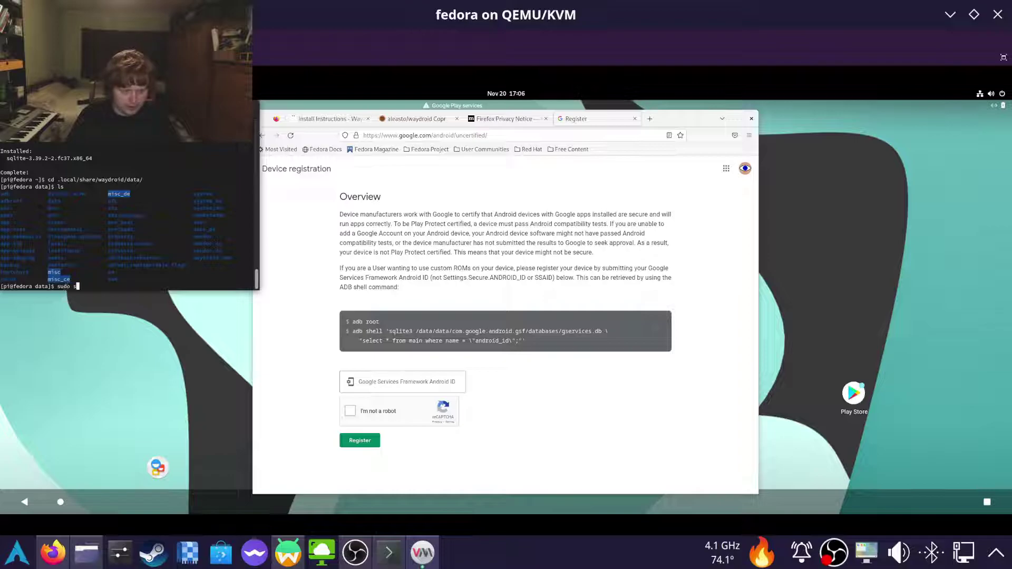
pyautogui.write('us')
pyautogui.press('Return')
pyautogui.write('sudo su')
pyautogui.press('Return')
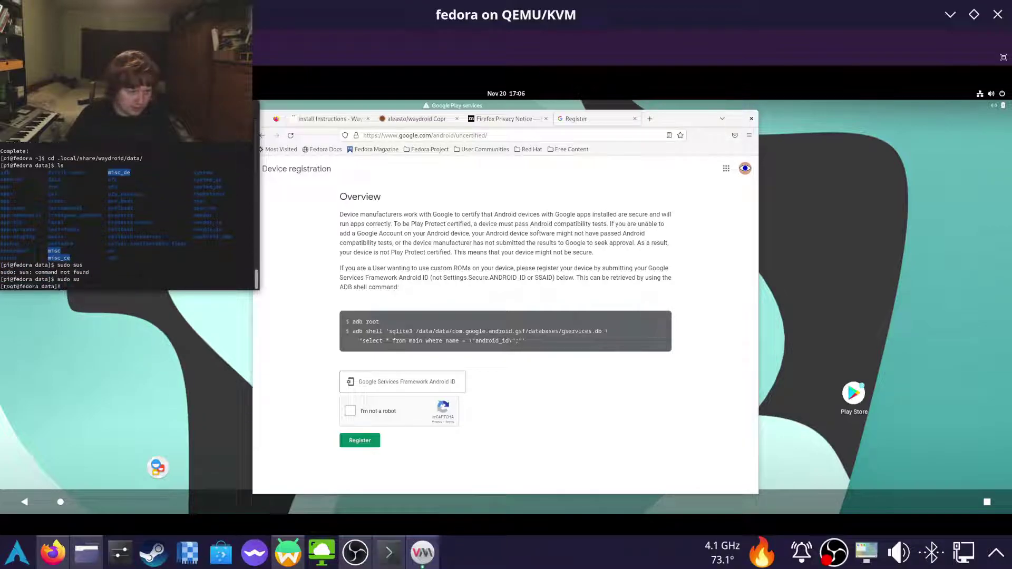
# - Change into the data/com.google.android.gsf folder and list its contents
pyautogui.write('cd ')
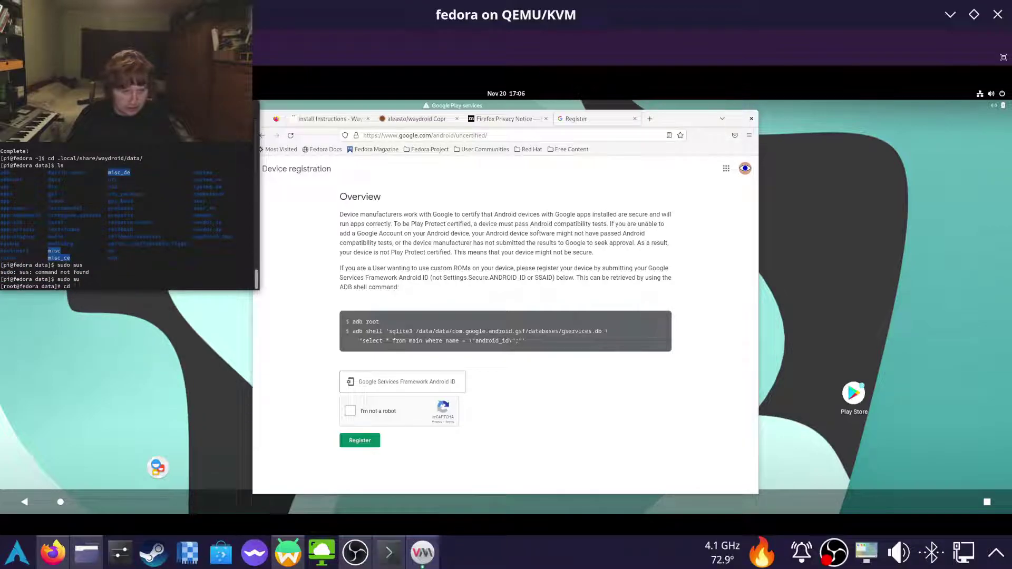
pyautogui.write('data/')
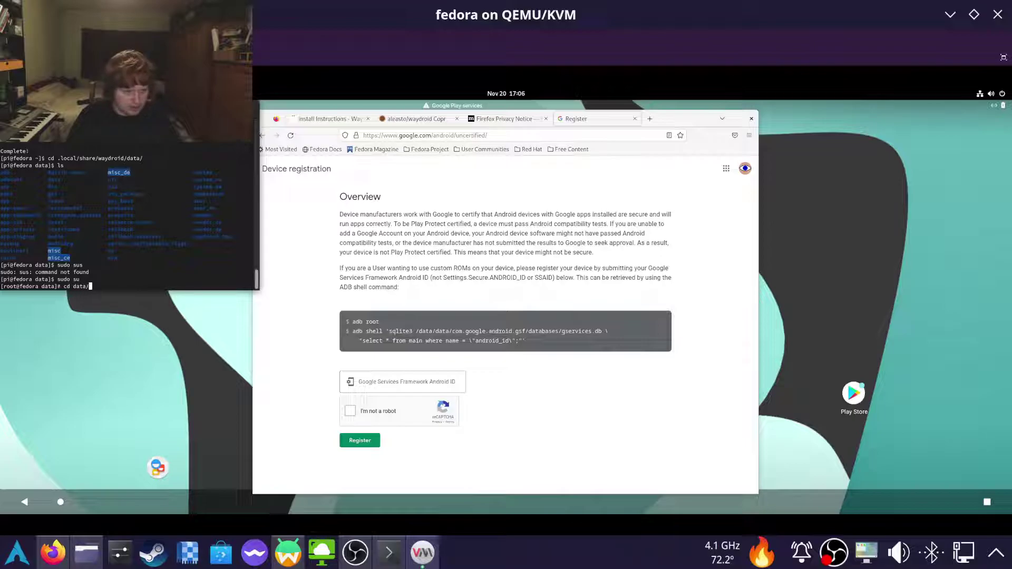
pyautogui.write('co')
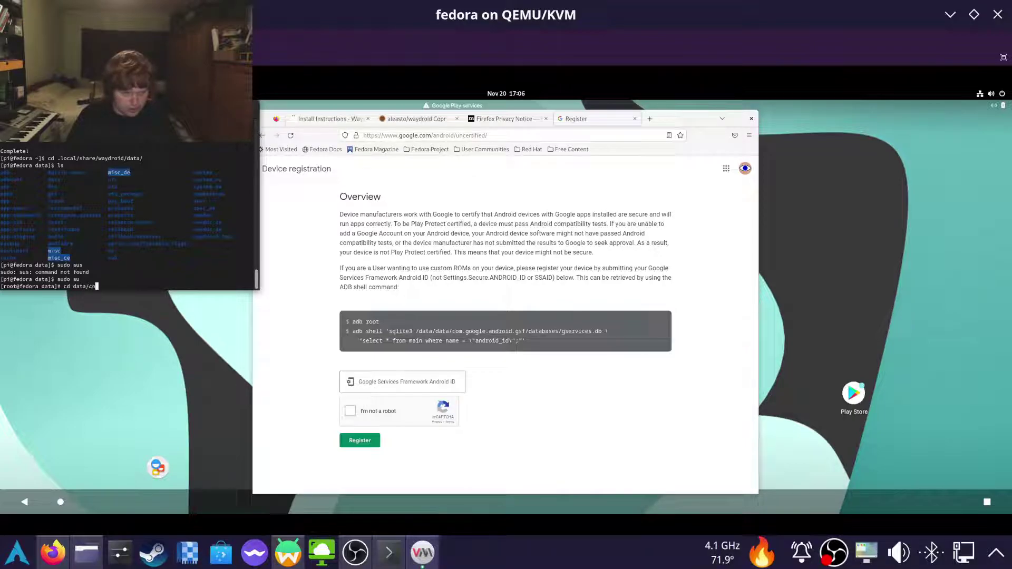
pyautogui.write('m.android.')
pyautogui.press('Tab')
pyautogui.press('Tab')
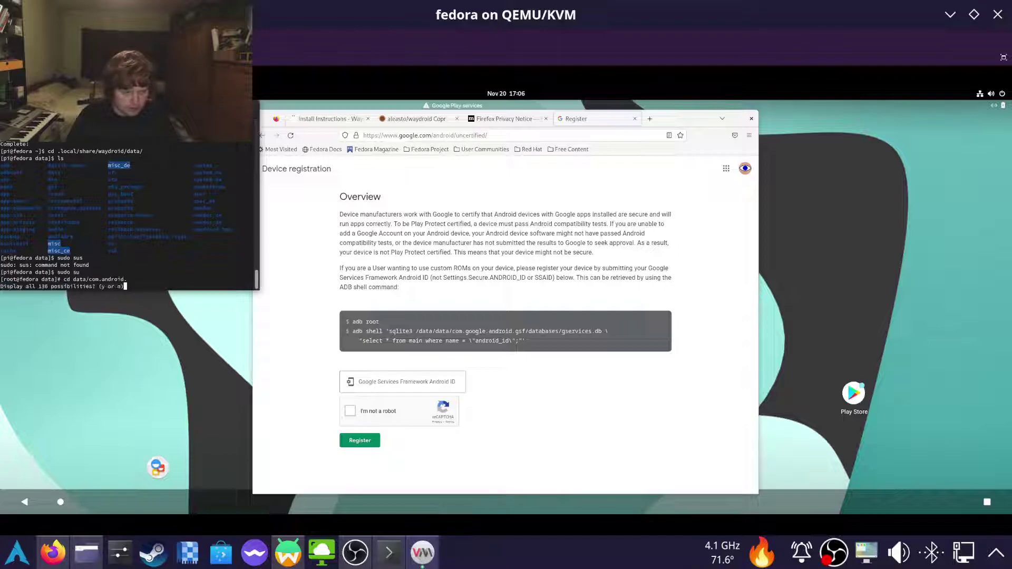
pyautogui.press('y')
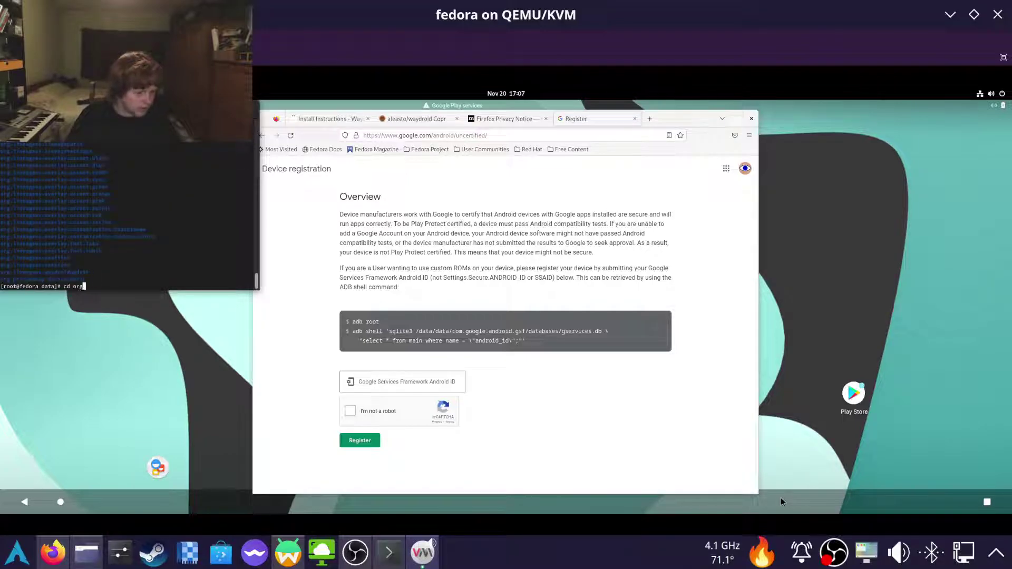
pyautogui.press('BackSpace')
pyautogui.press('BackSpace')
pyautogui.press('BackSpace')
pyautogui.write('com.go')
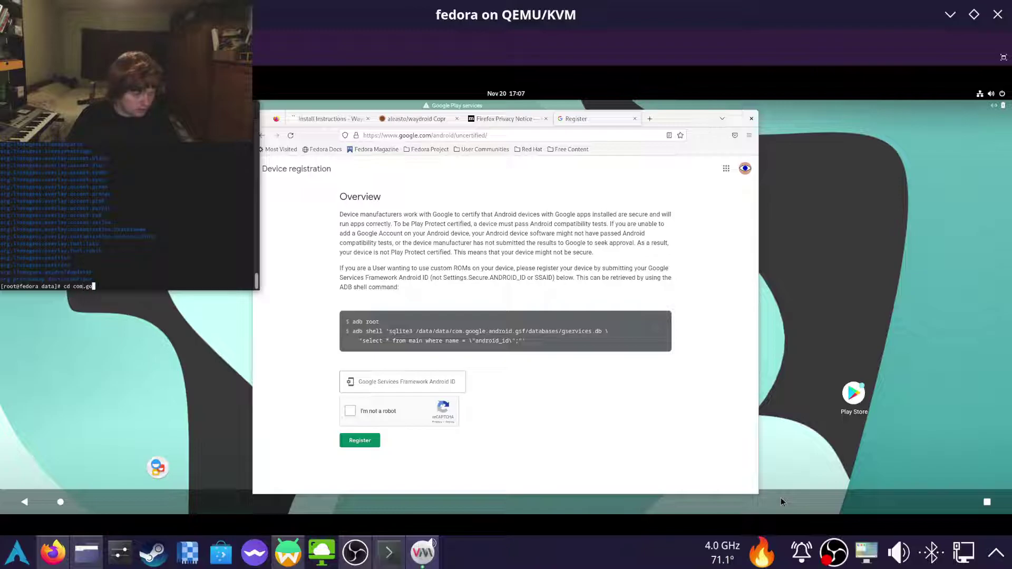
pyautogui.press('Tab')
pyautogui.press('Tab')
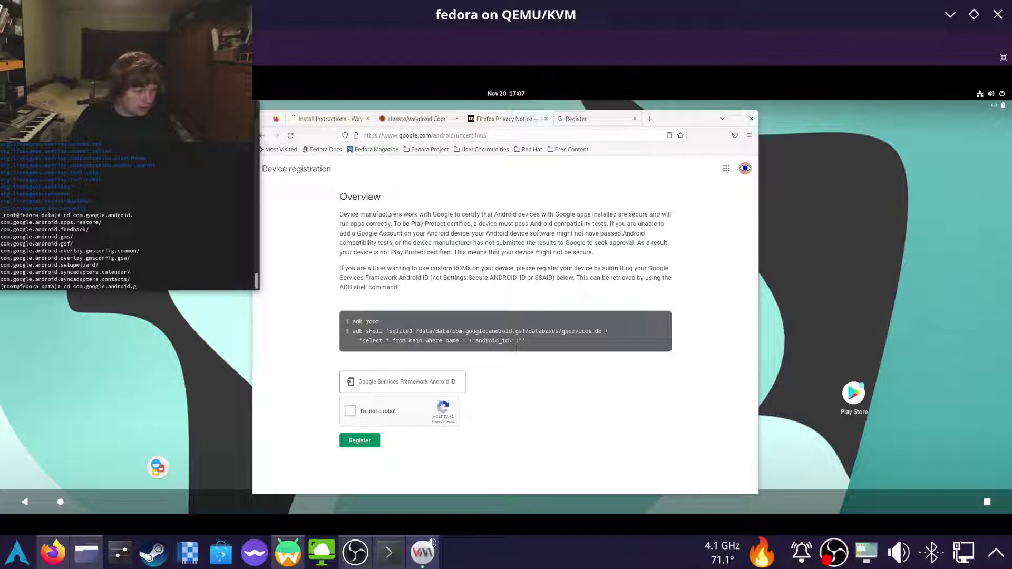
pyautogui.write('gfs')
pyautogui.press('BackSpace')
pyautogui.press('BackSpace')
pyautogui.write('sf')
pyautogui.press('Return')
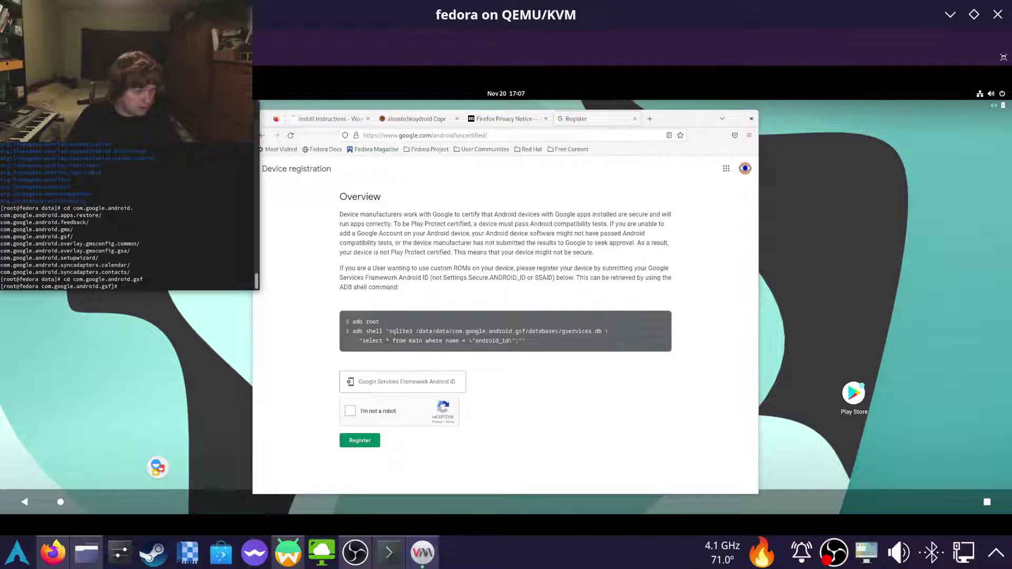
pyautogui.write('ls')
pyautogui.press('Return')
# - Enter the databases folder and list the database files, including gservices.db
pyautogui.write('cd d')
pyautogui.press('Tab')
pyautogui.press('Return')
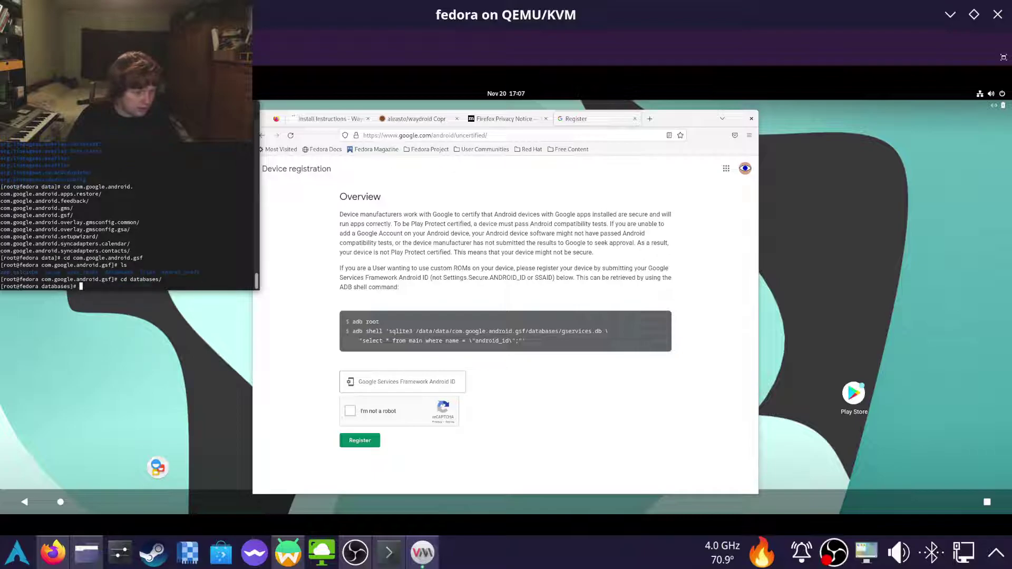
pyautogui.write('ls')
pyautogui.press('Return')
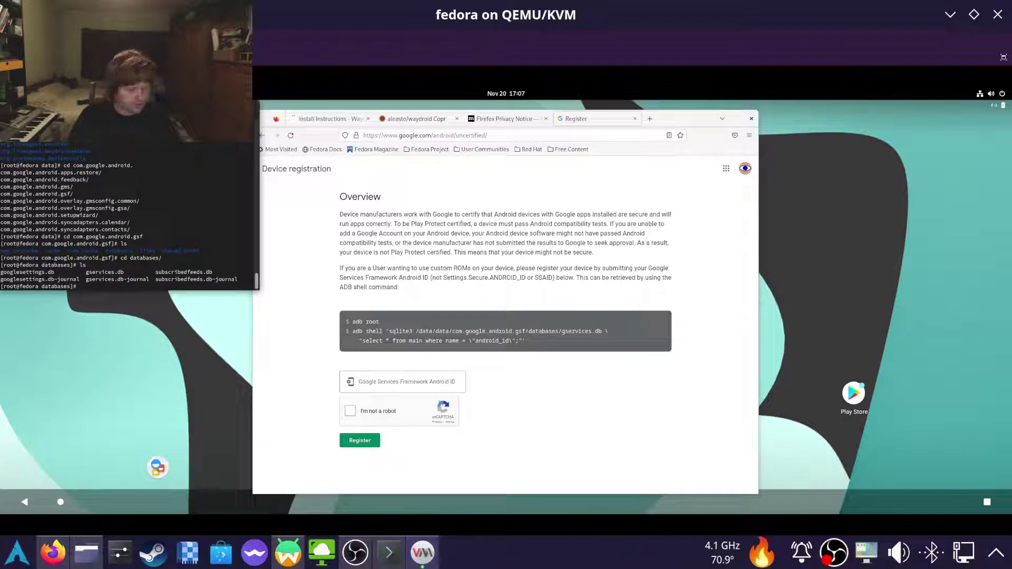
# - Try 'sqlite gservices.db', decline installing sqlite2, and recall the command to fix it
pyautogui.write('sqlite')
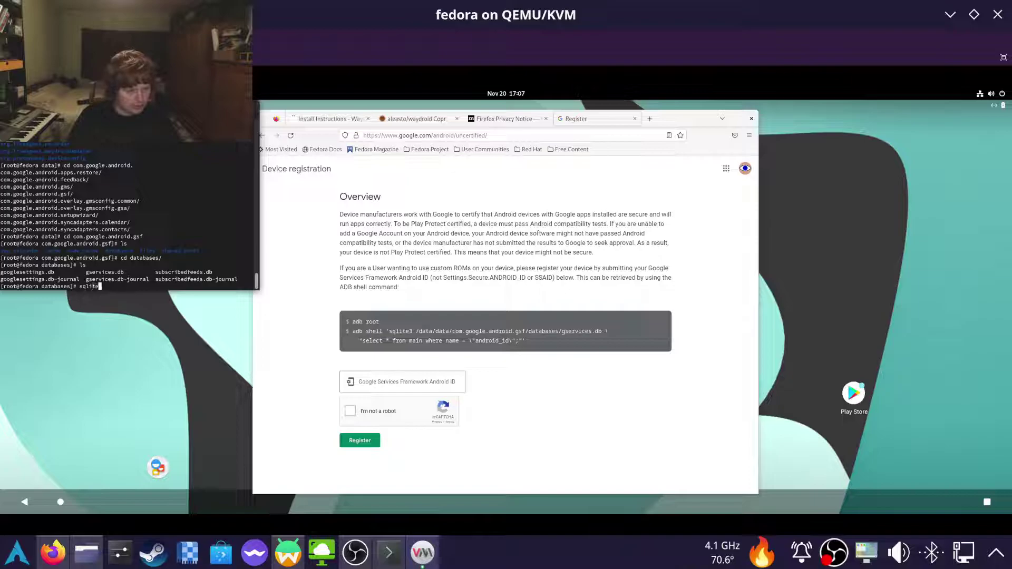
pyautogui.write(' gs')
pyautogui.press('Tab')
pyautogui.press('Return')
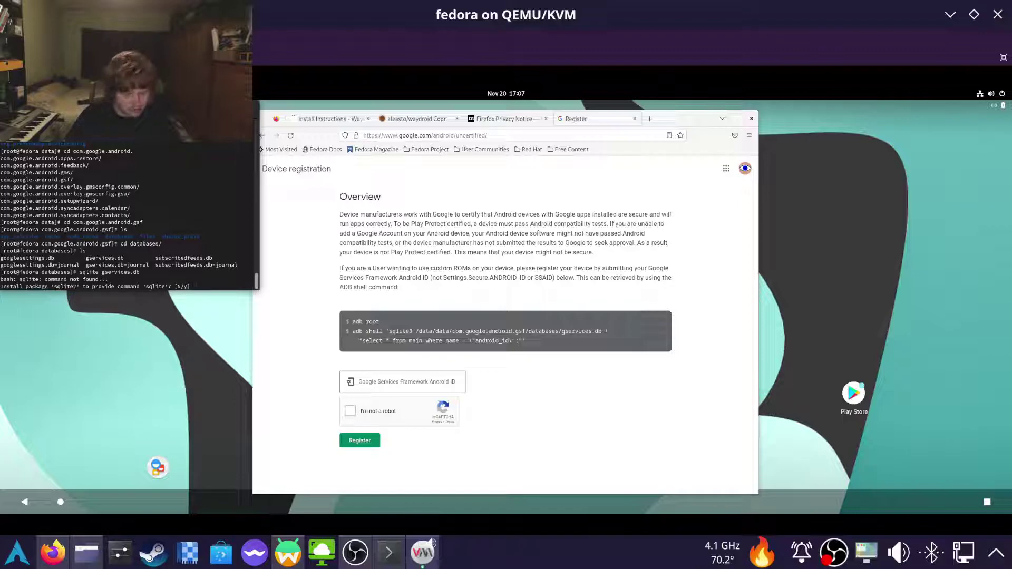
pyautogui.write('n')
pyautogui.press('Return')
pyautogui.press('Up')
pyautogui.press('Left')
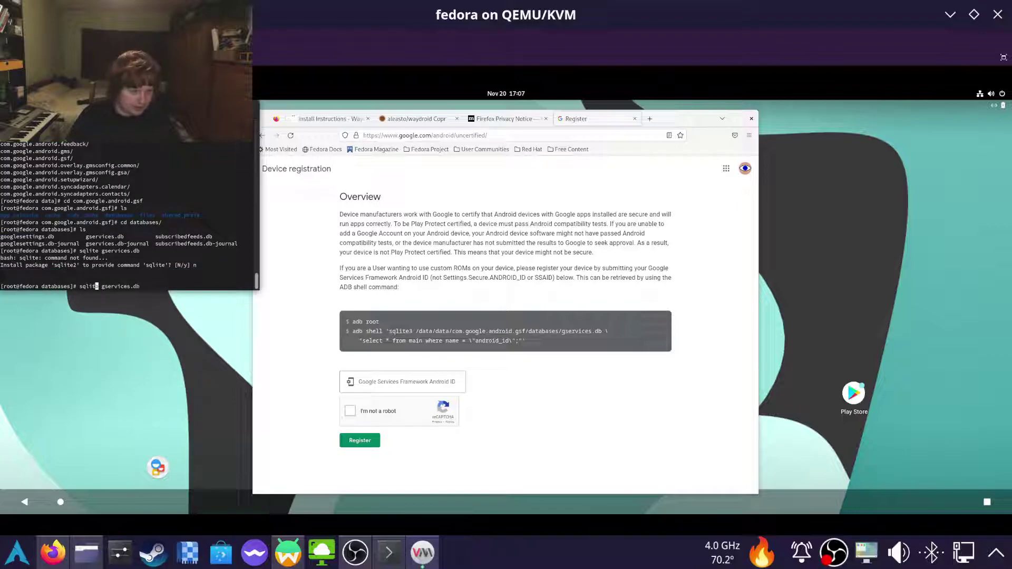
# - Open gservices.db in sqlite3 and query main for name = 'android_id'
pyautogui.press('Right')
pyautogui.write('3')
pyautogui.press('Return')
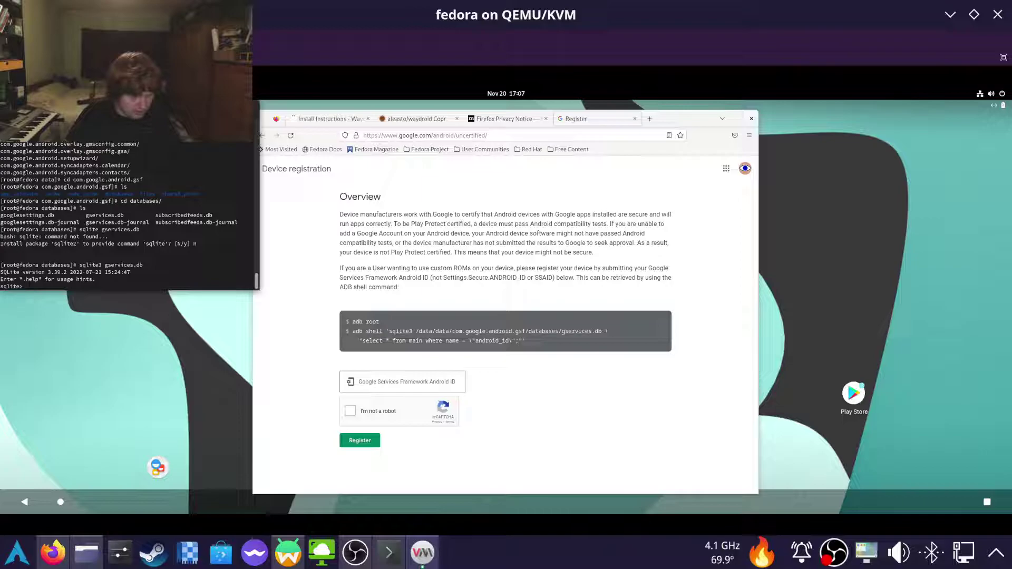
pyautogui.write('s')
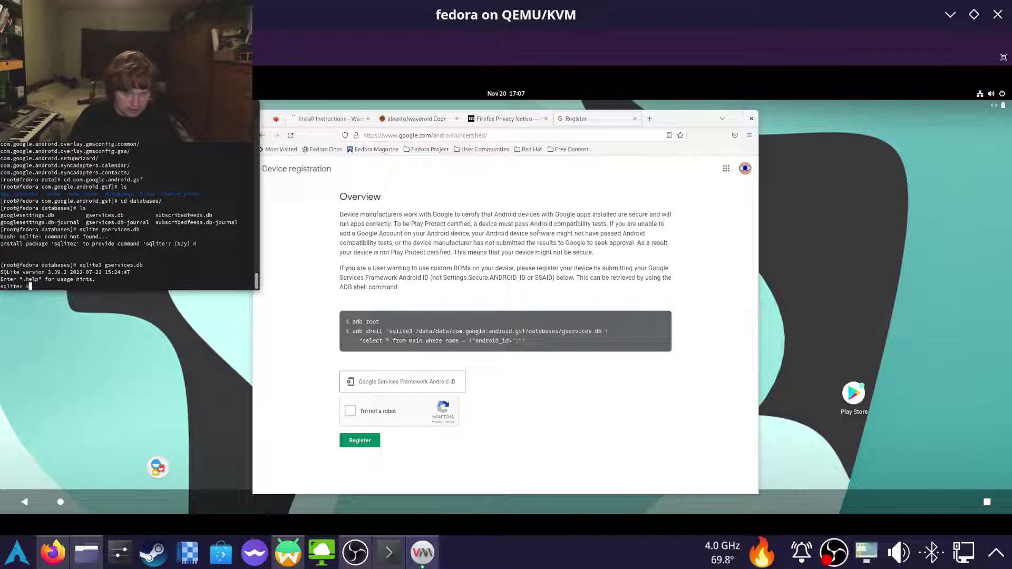
pyautogui.write('elect *')
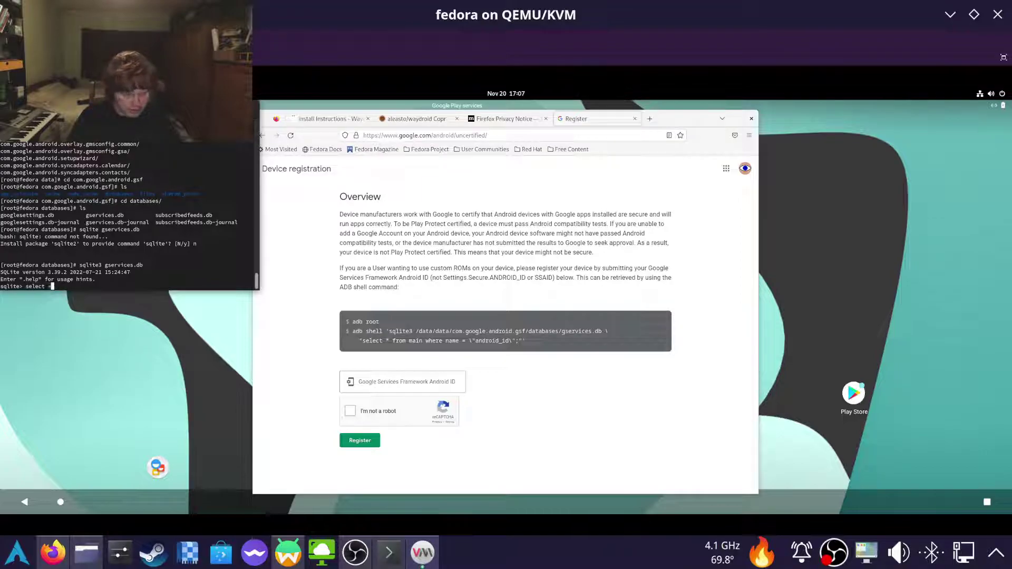
pyautogui.write(' from ma')
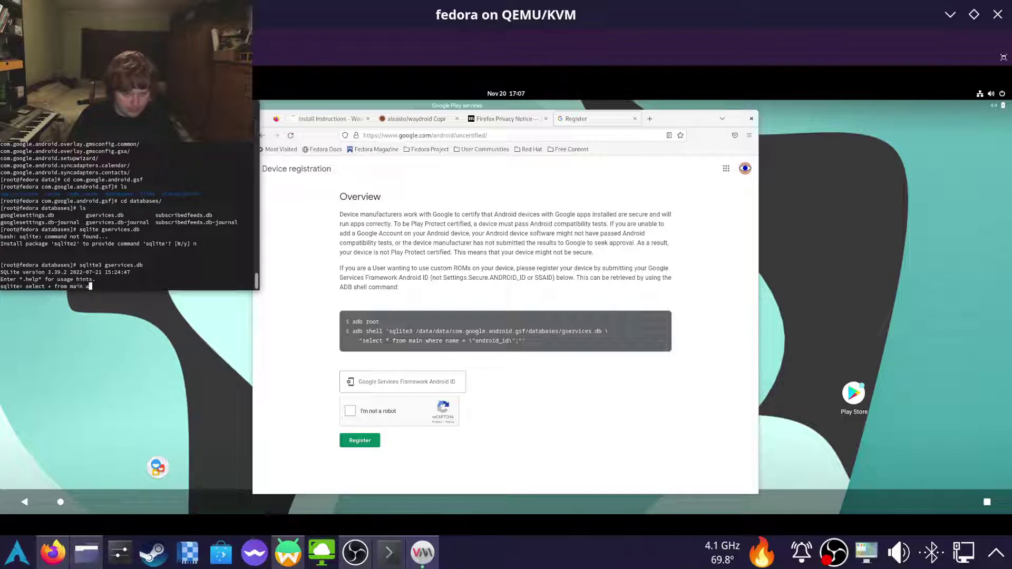
pyautogui.write('in where name = ')
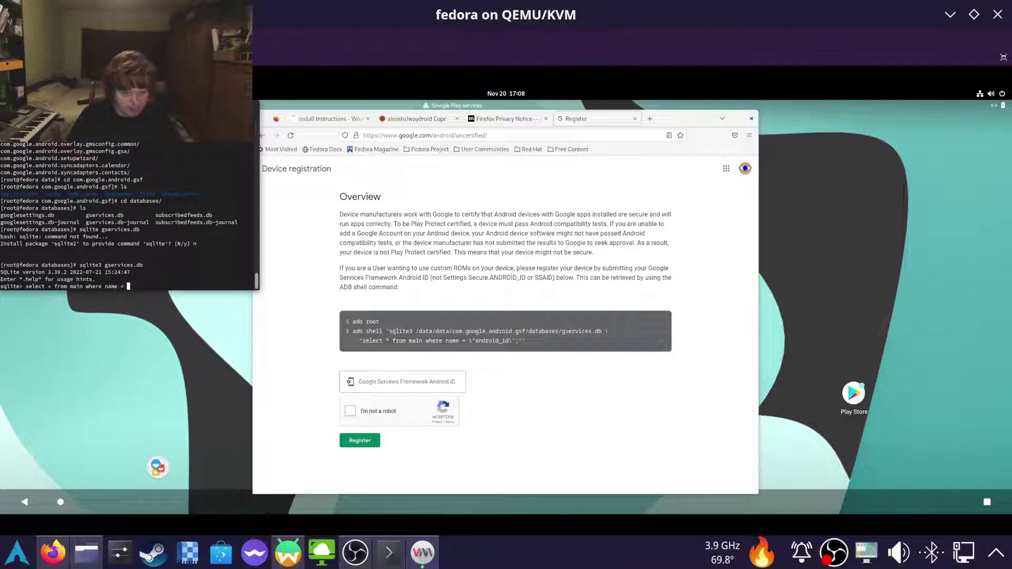
pyautogui.write("'and")
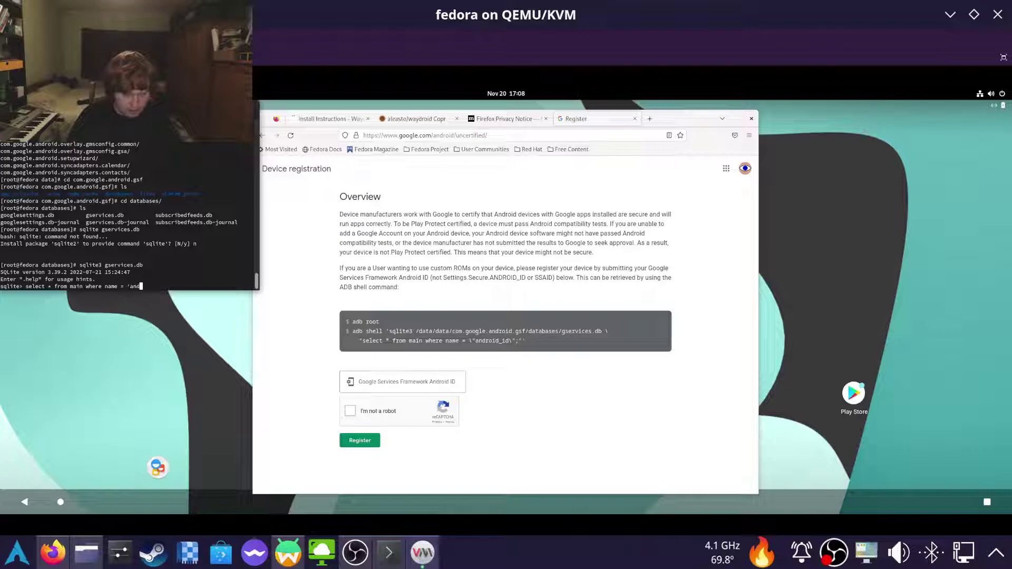
pyautogui.write('roid_')
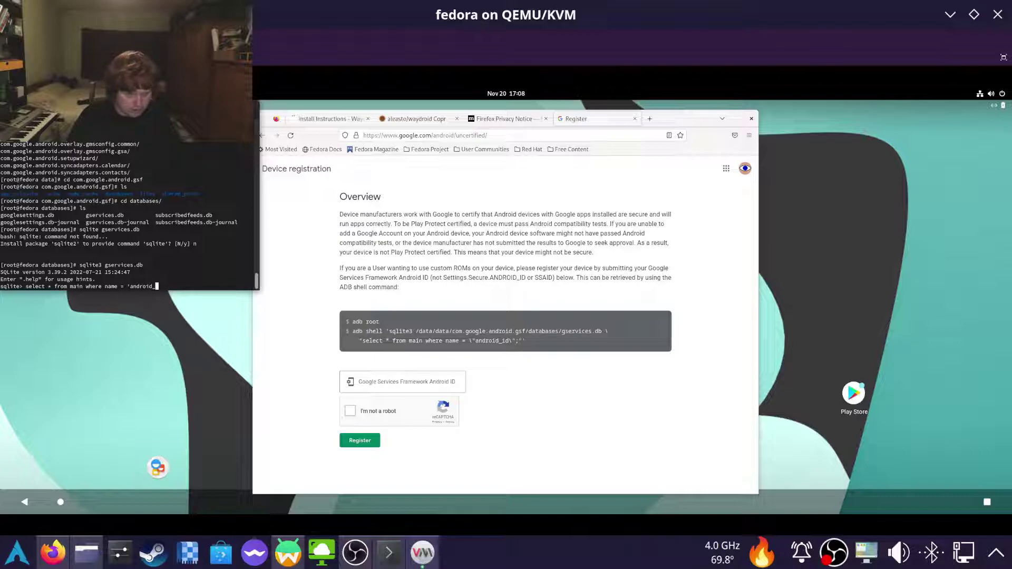
pyautogui.write('id')
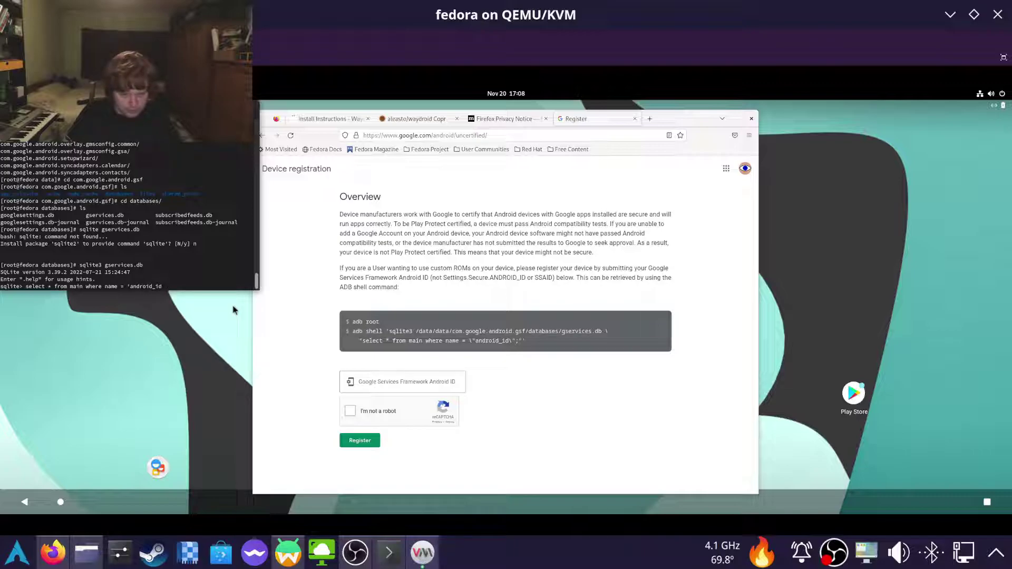
pyautogui.write("';")
pyautogui.press('Return')
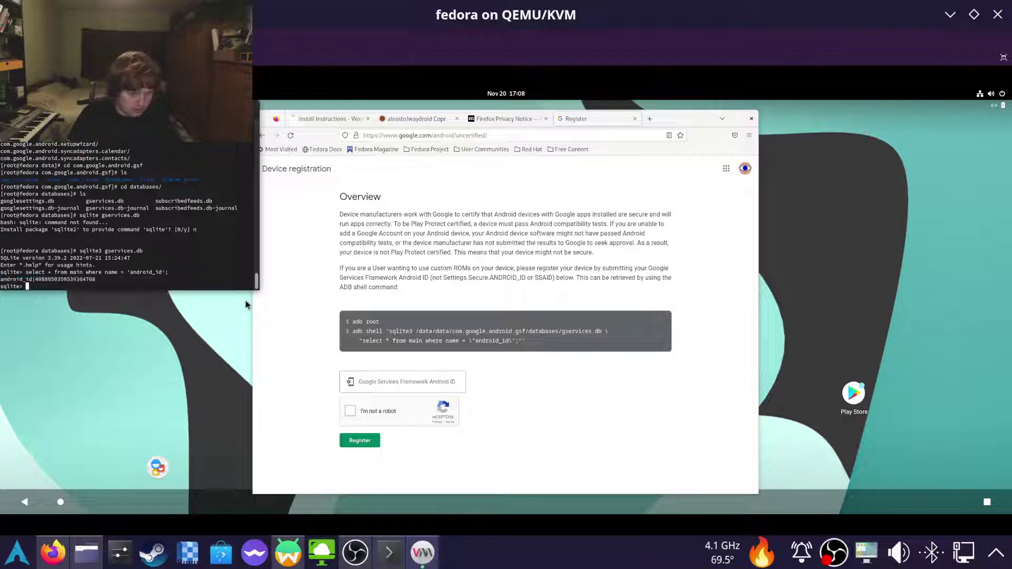
# - Copy the returned Android ID into the registration page's Android ID field
pyautogui.doubleClick(65, 280)
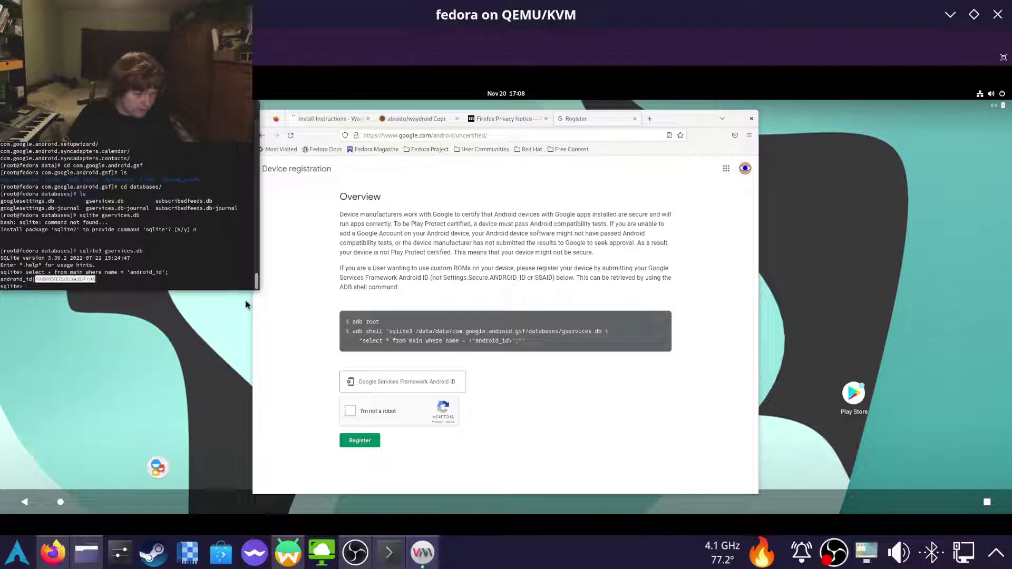
pyautogui.click(403, 381)
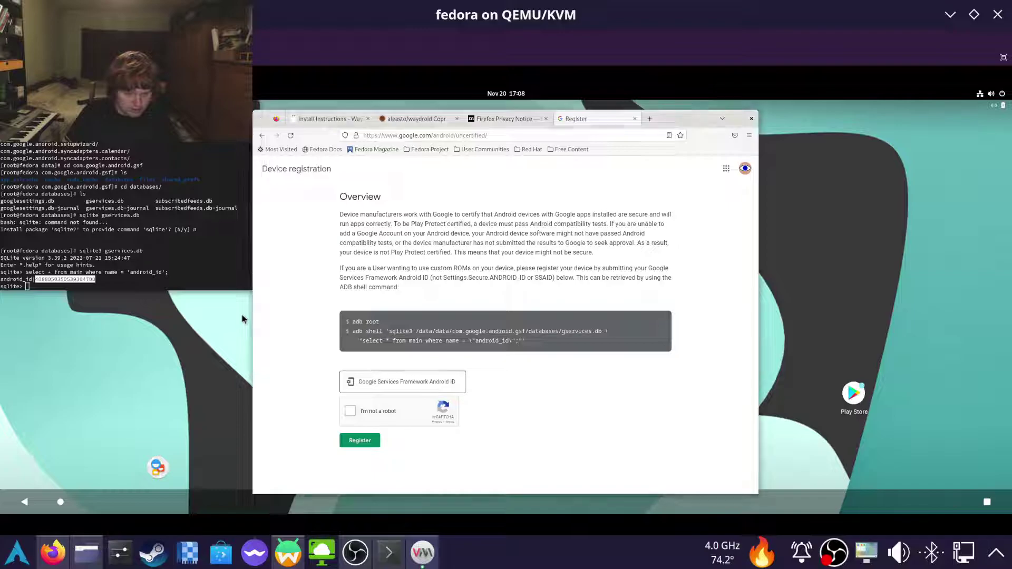
pyautogui.hotkey('ctrl', 'v')
# - Tick the reCAPTCHA 'I'm not a robot' box and submit the device registration
pyautogui.press('Tab')
pyautogui.press('space')
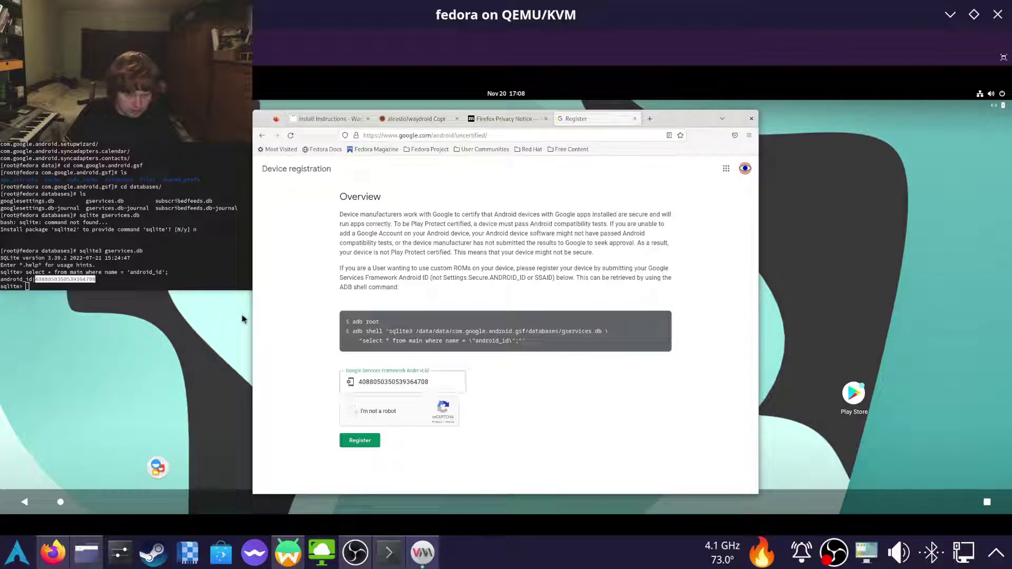
pyautogui.press('Tab')
pyautogui.press('Return')
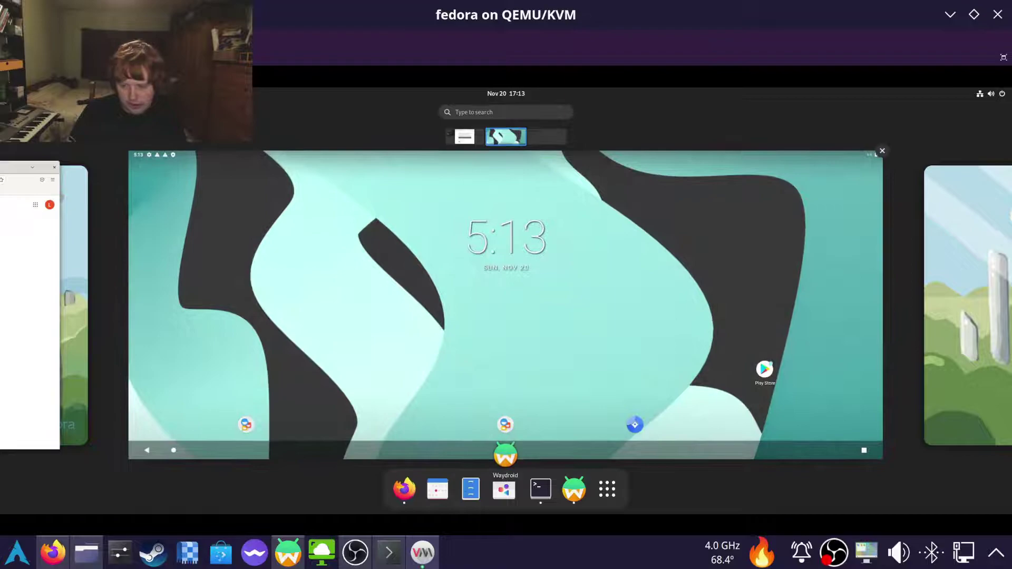
# - Retry Play Store sign-in in Waydroid, dismiss the still-uncertified warning, and go back home
pyautogui.click(638, 312)
pyautogui.click(854, 395)
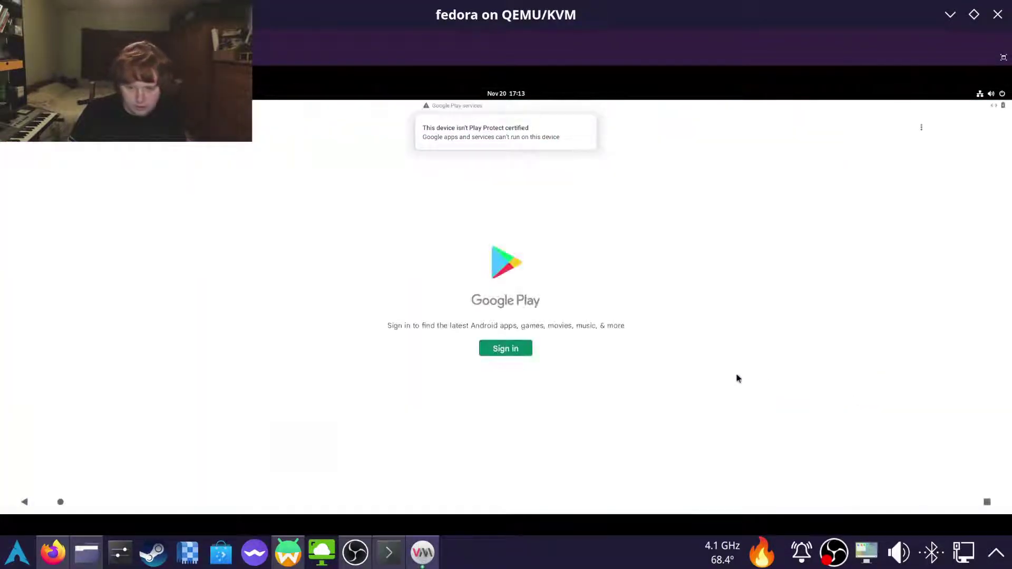
pyautogui.click(517, 353)
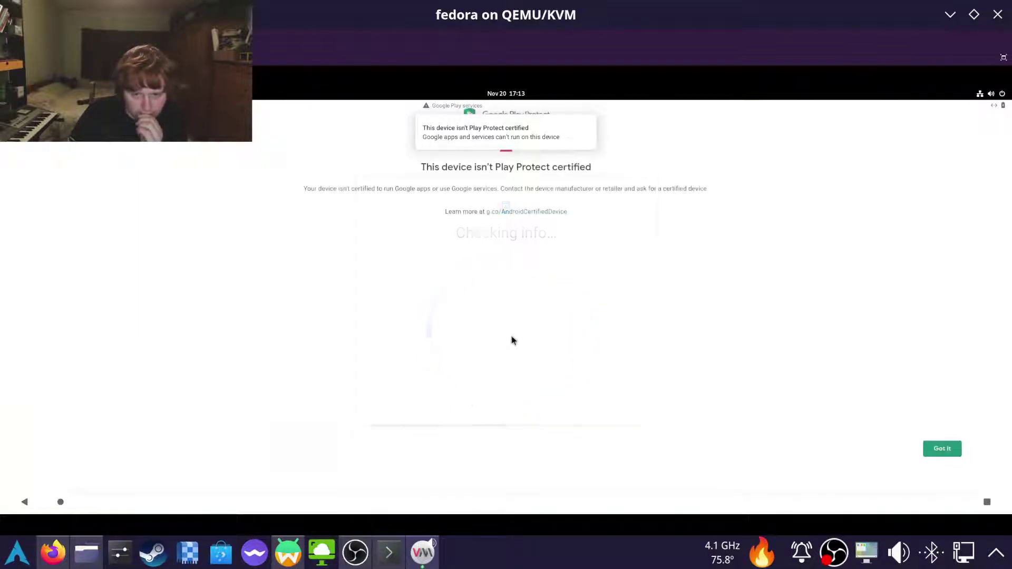
pyautogui.click(944, 449)
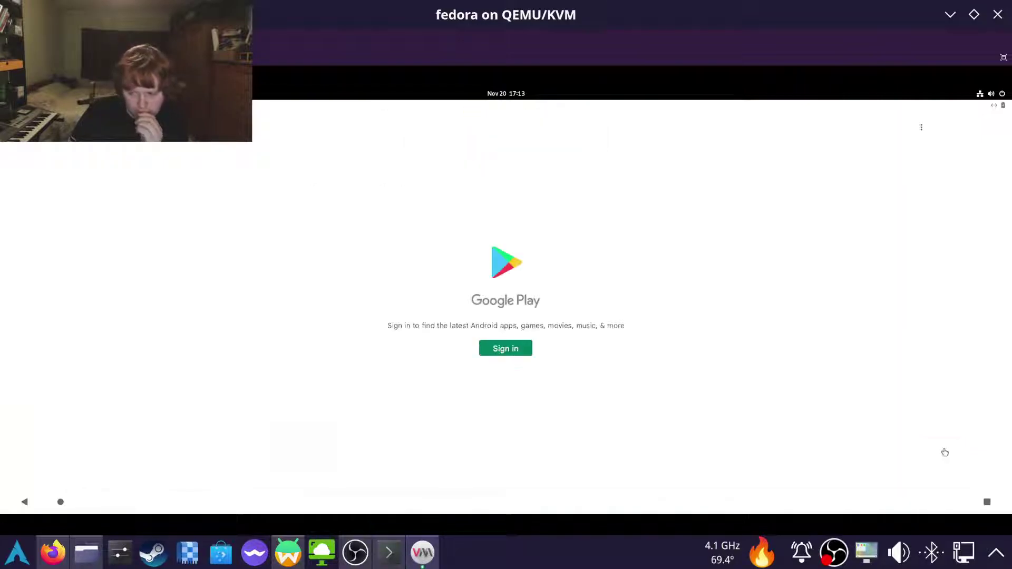
pyautogui.click(36, 502)
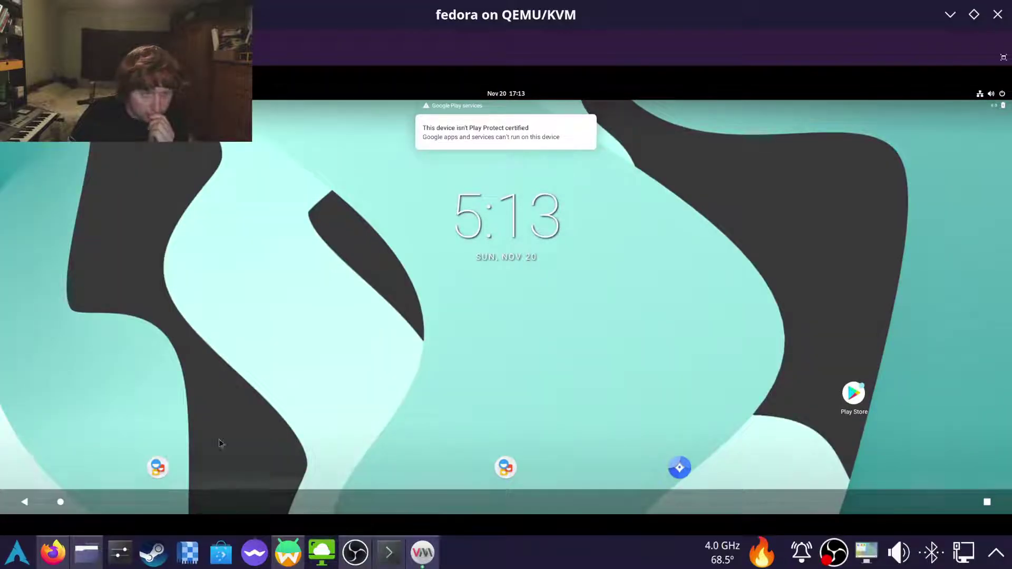
# - In the terminal, quit sqlite with .quit, exit the root shell, and run 'waydroid session stop'
pyautogui.press('super')
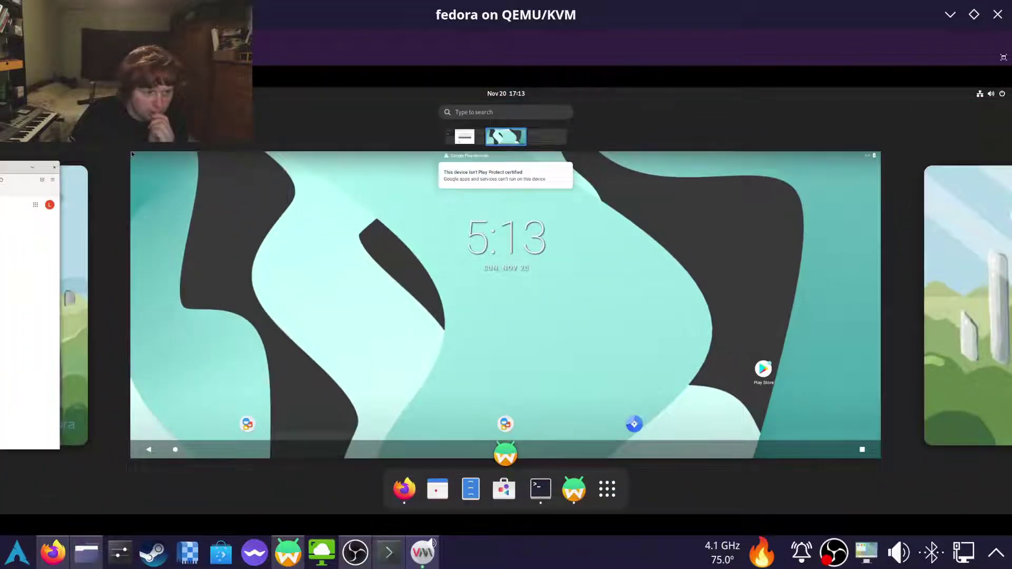
pyautogui.scroll(1, 281, 403)
pyautogui.click(281, 403)
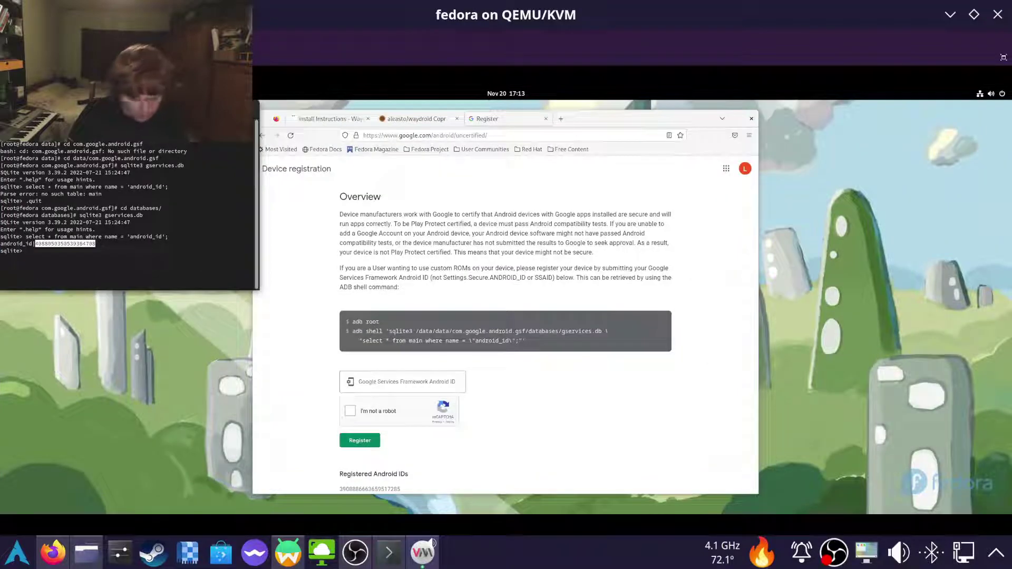
pyautogui.write('.quit')
pyautogui.press('Return')
pyautogui.write('exit')
pyautogui.press('Return')
pyautogui.write('waydroid session stop')
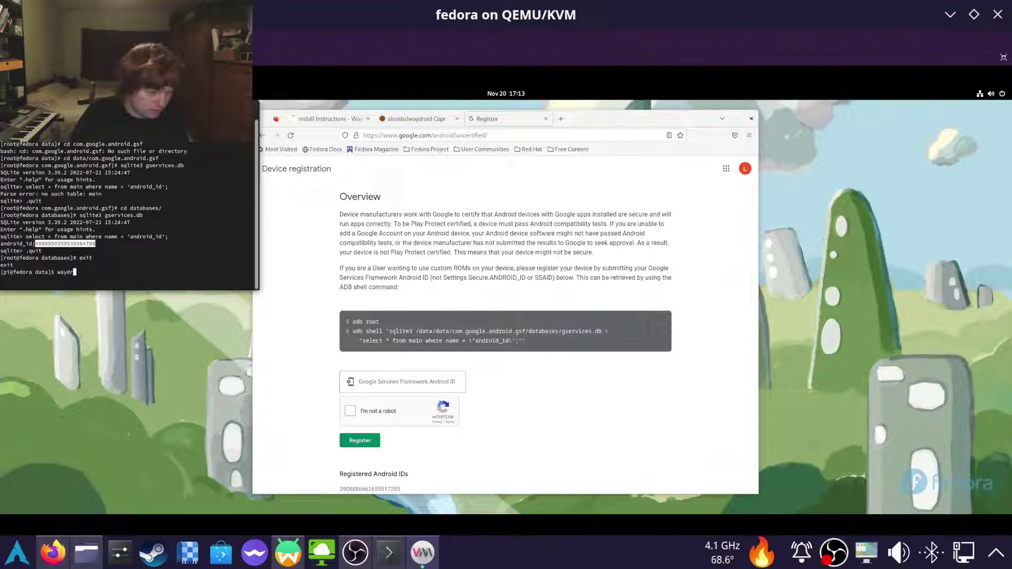
pyautogui.press('Return')
# - Relaunch Waydroid from the app grid and view its Android apps, including Google Play Store
pyautogui.press('super')
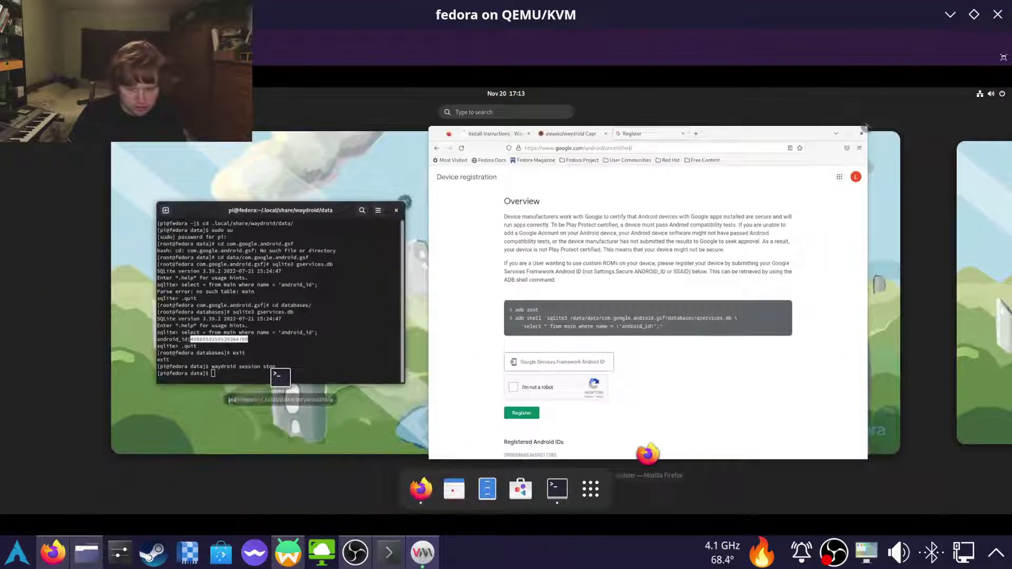
pyautogui.scroll(-1, 590, 411)
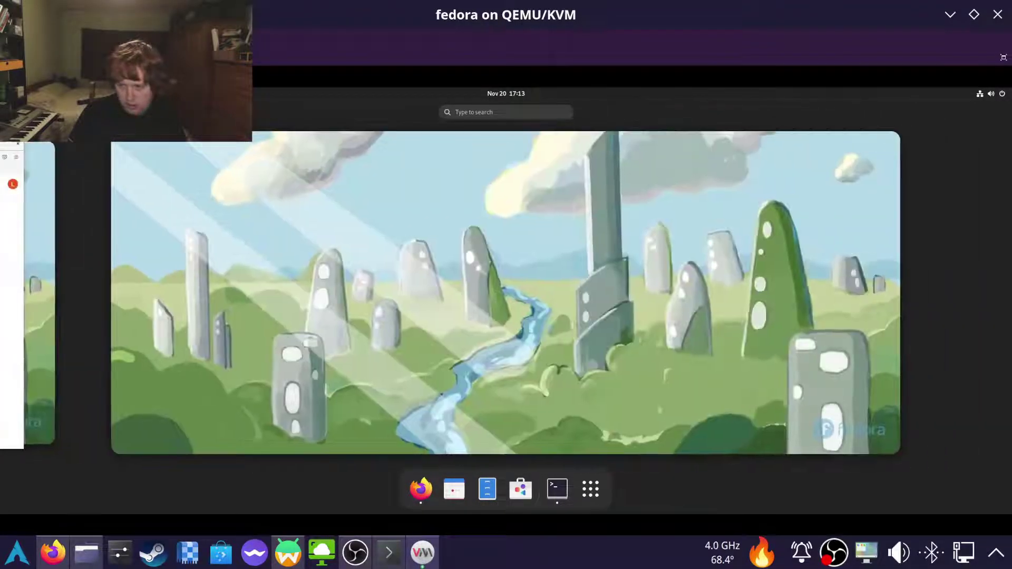
pyautogui.click(590, 489)
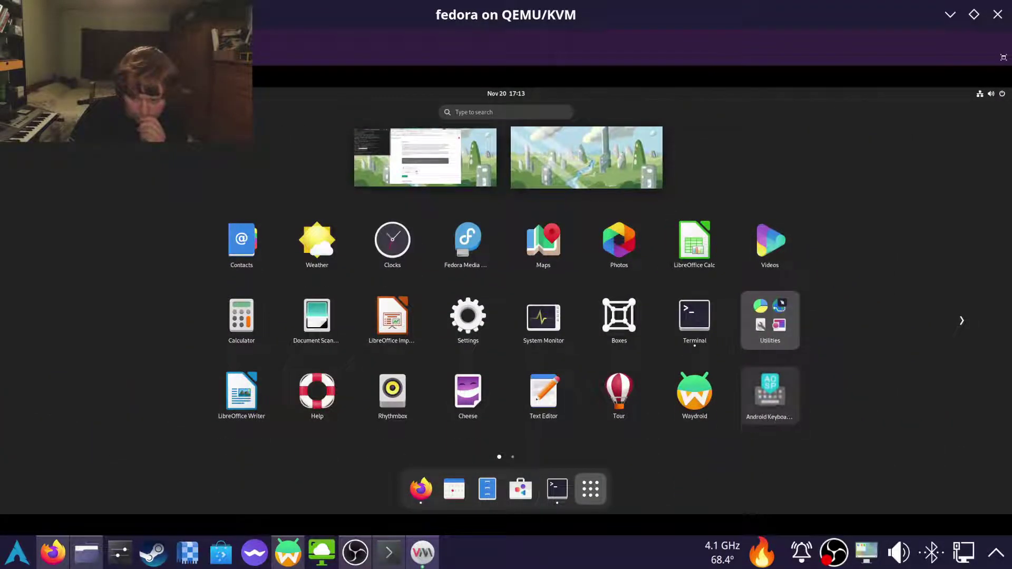
pyautogui.click(694, 425)
pyautogui.press('super')
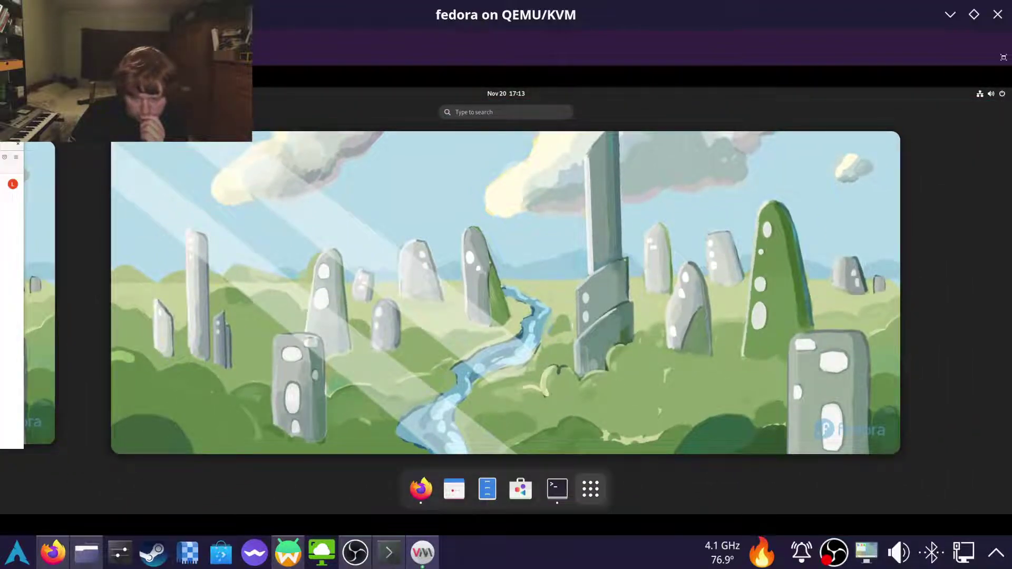
pyautogui.click(590, 489)
pyautogui.scroll(-1, 591, 411)
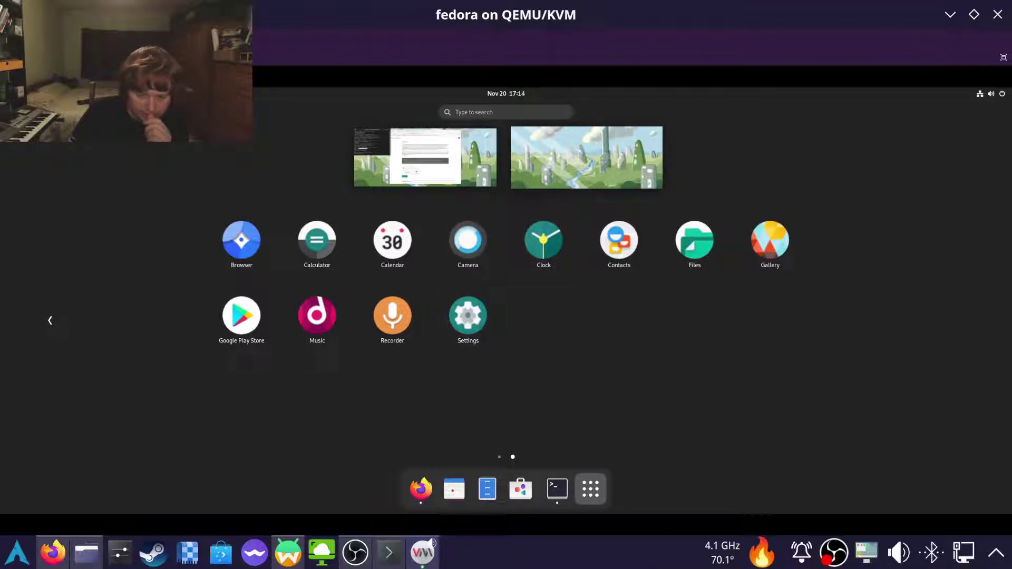
# - Open the Play Store's Google sign-in form and focus the Email or phone field
pyautogui.click(575, 327)
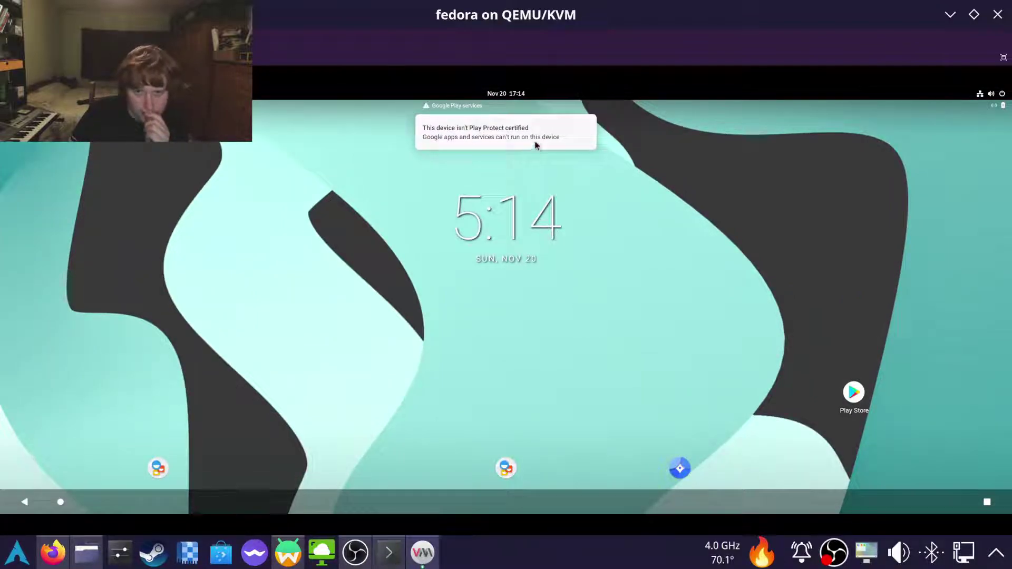
pyautogui.click(854, 394)
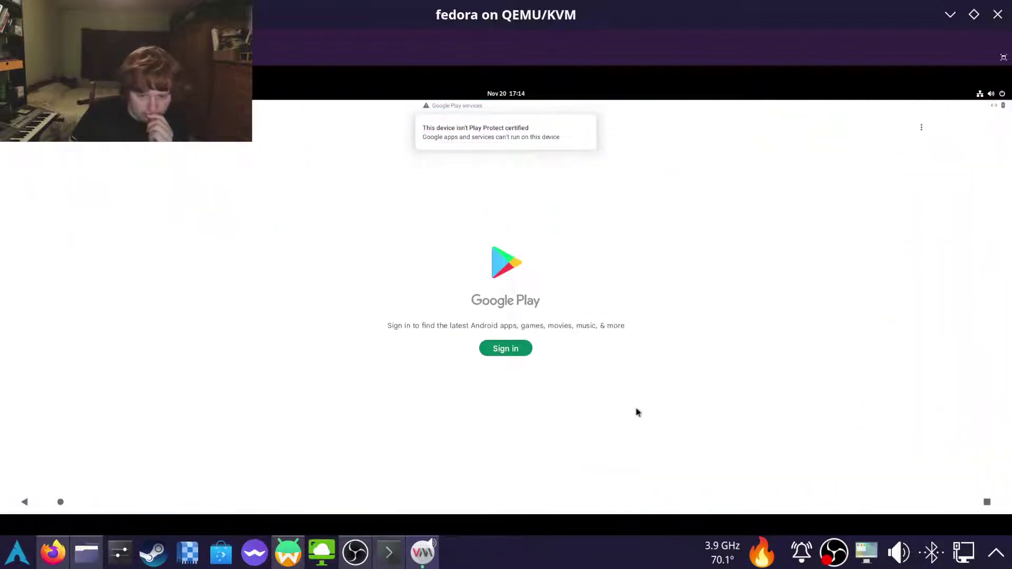
pyautogui.click(503, 349)
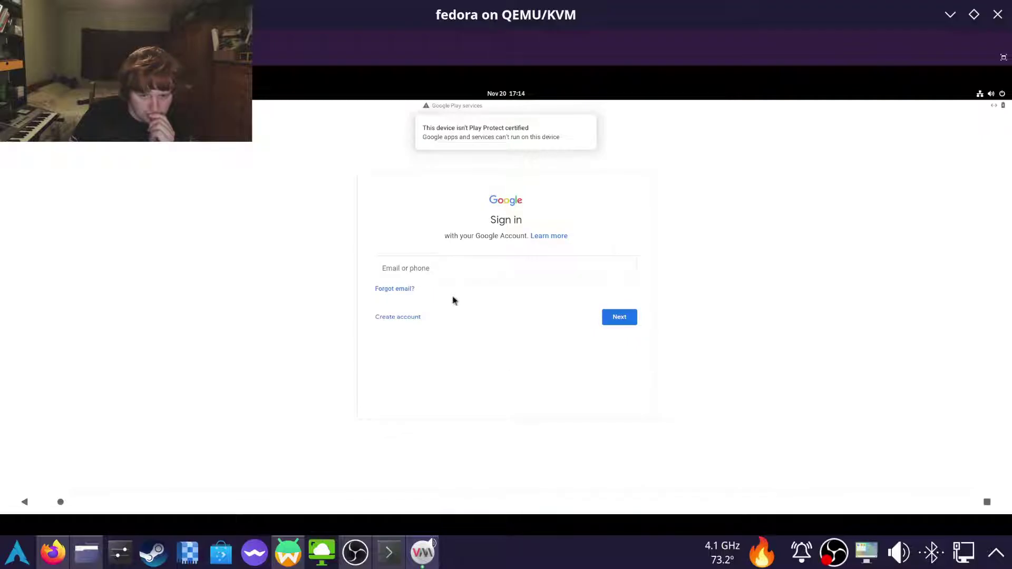
pyautogui.click(444, 276)
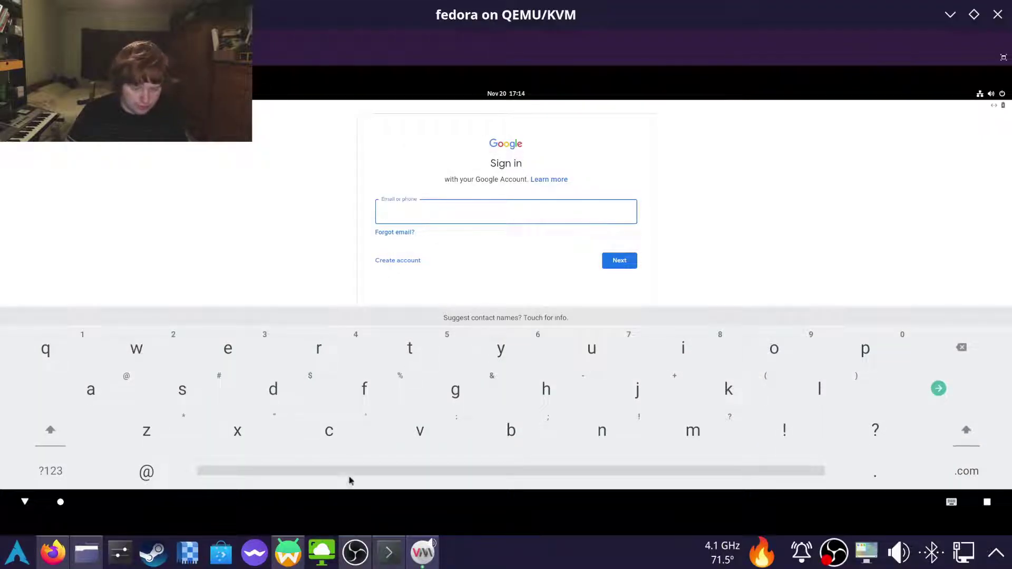
pyautogui.click(355, 553)
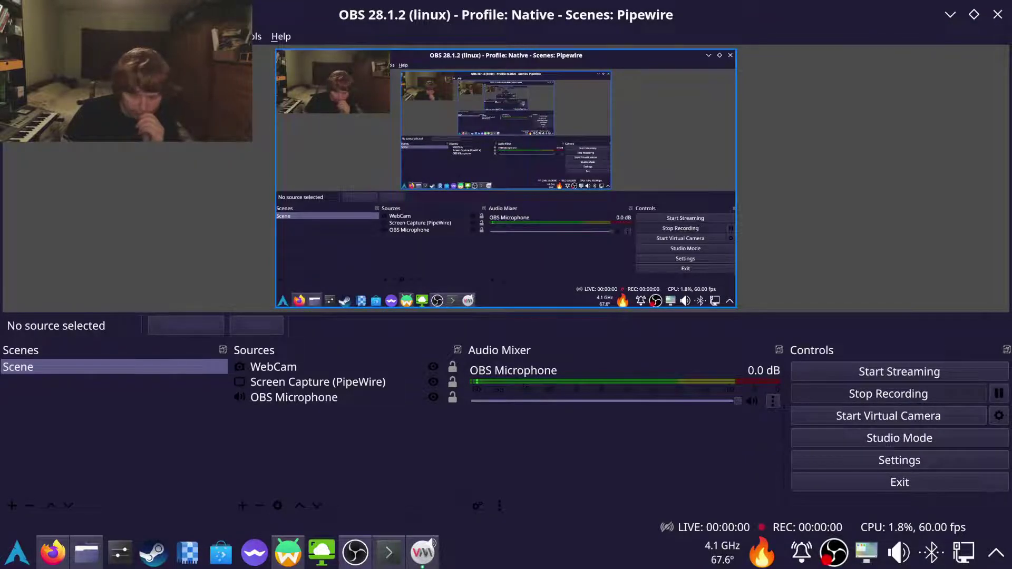
# - Search the Play Store for 'nintendo online', install Nintendo Switch Online, and open it
pyautogui.click(423, 552)
pyautogui.click(307, 129)
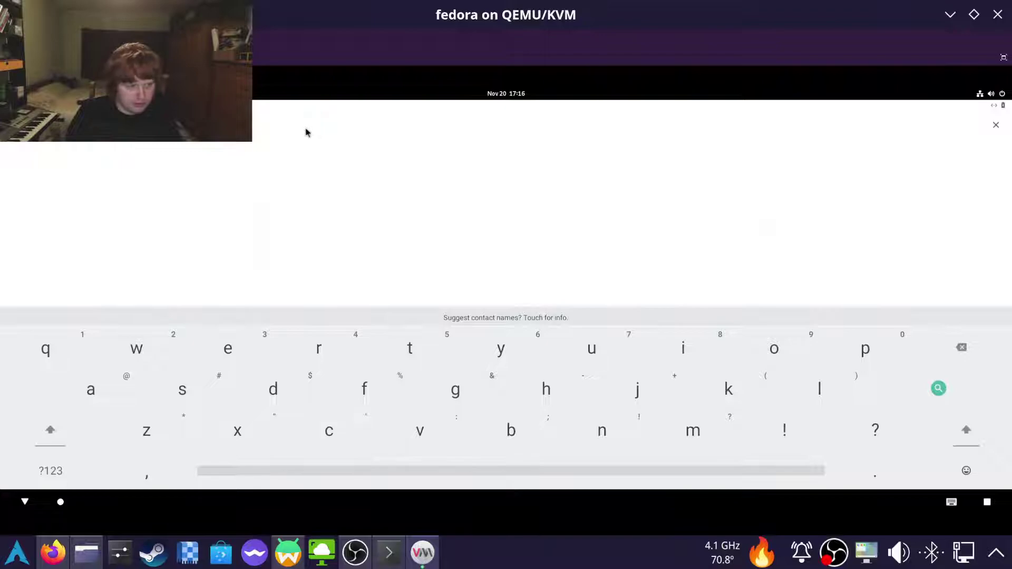
pyautogui.write('on')
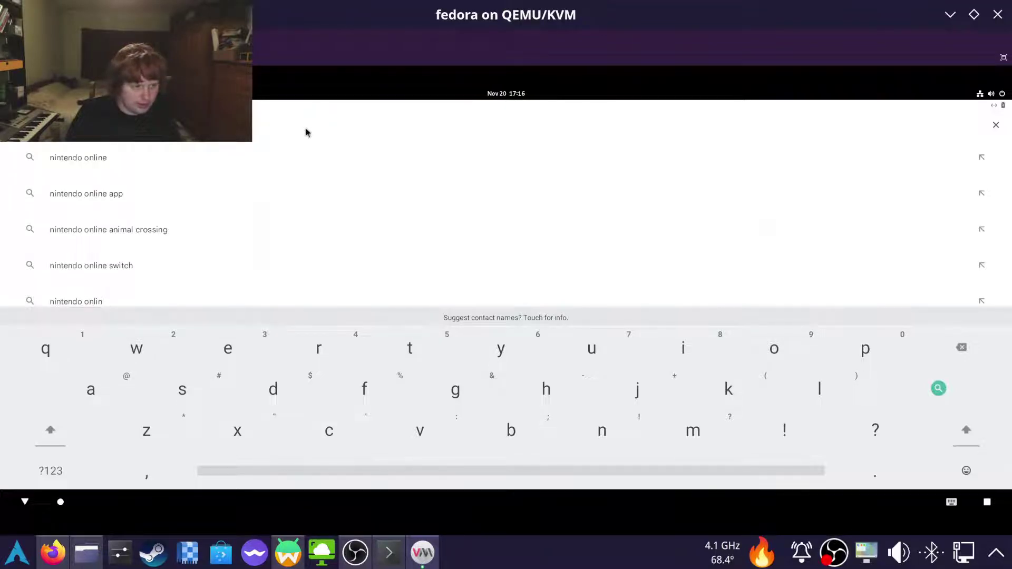
pyautogui.press('Return')
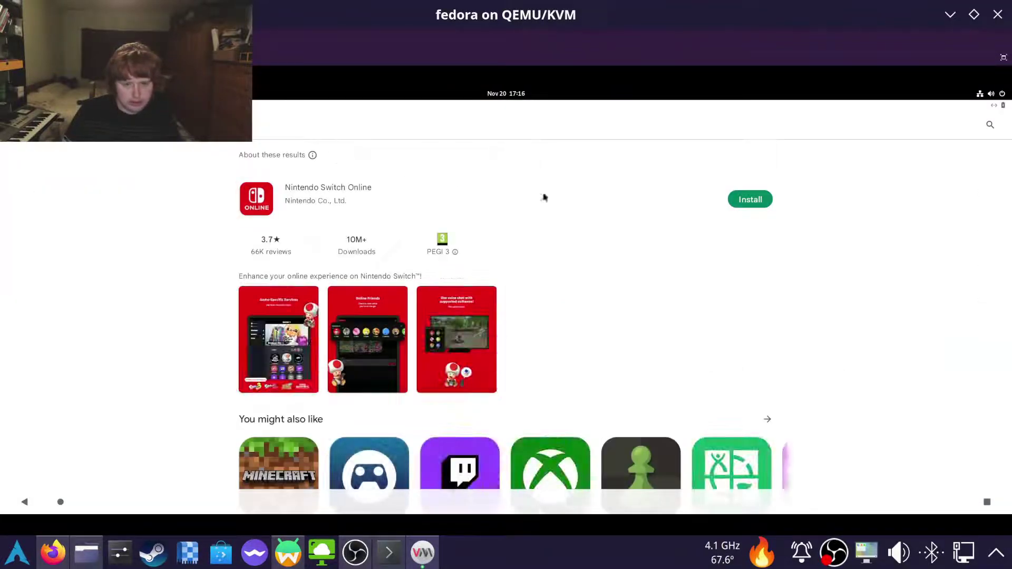
pyautogui.click(761, 205)
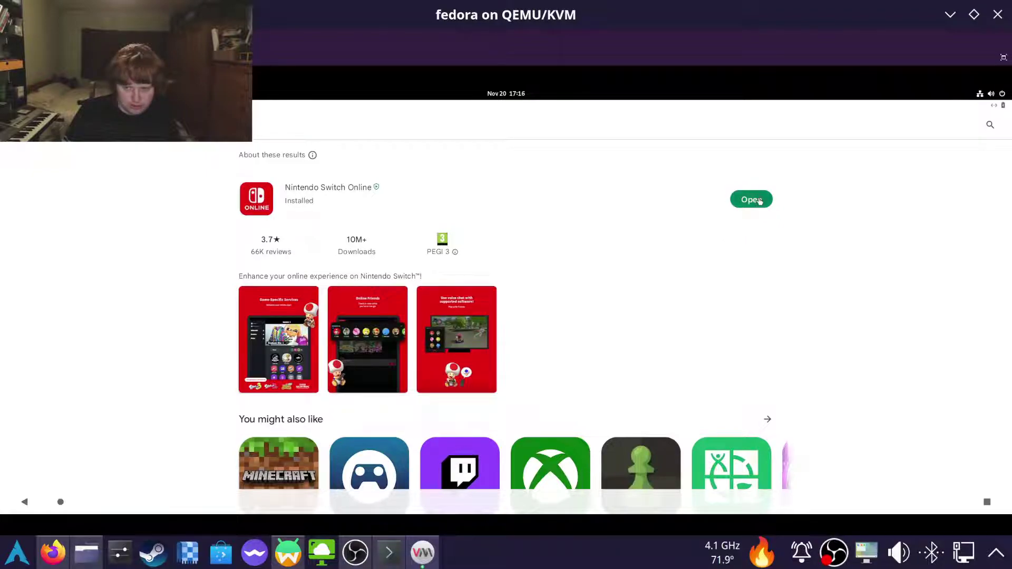
pyautogui.click(760, 202)
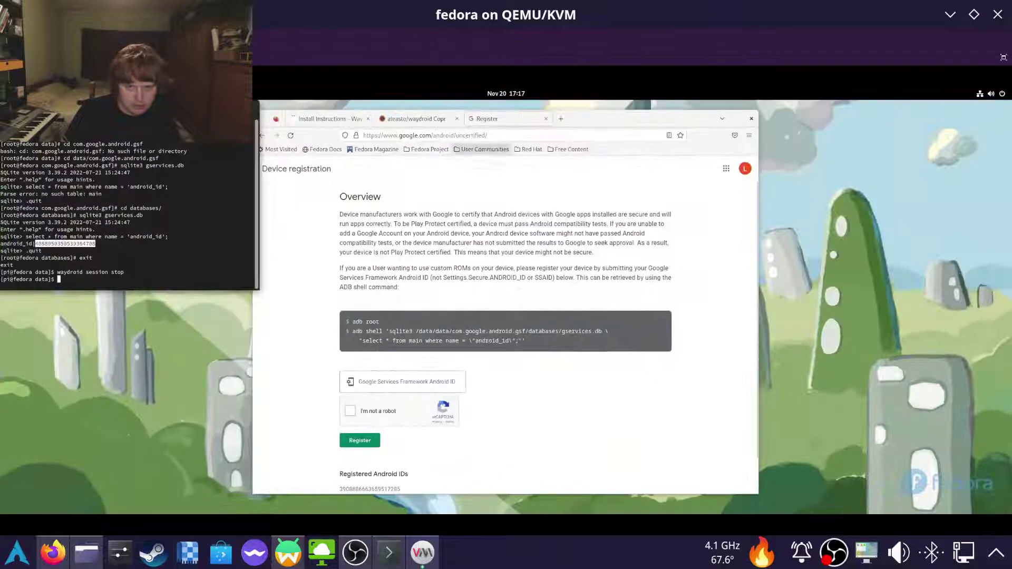
# - Search the web for 'waydroid rotation' and find the GitHub rotation fix
pyautogui.hotkey('ctrl', 't')
pyautogui.write('waydro')
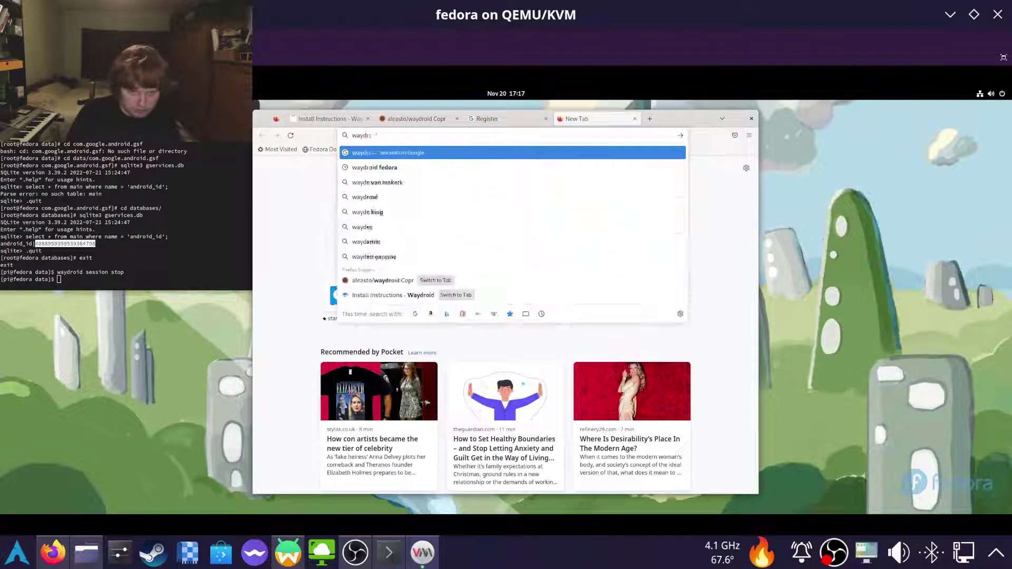
pyautogui.write('id rotatio')
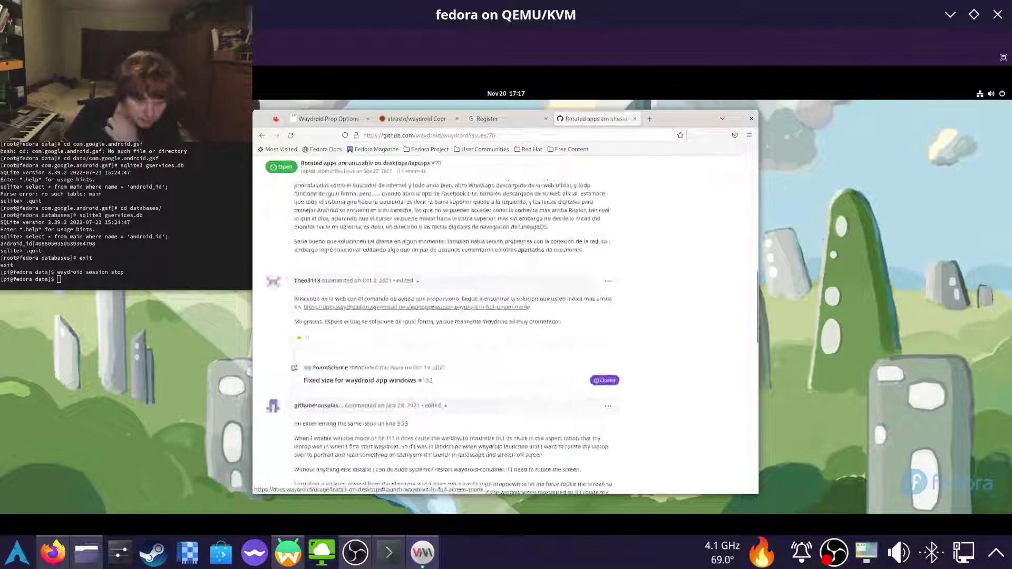
pyautogui.scroll(-10, 454, 327)
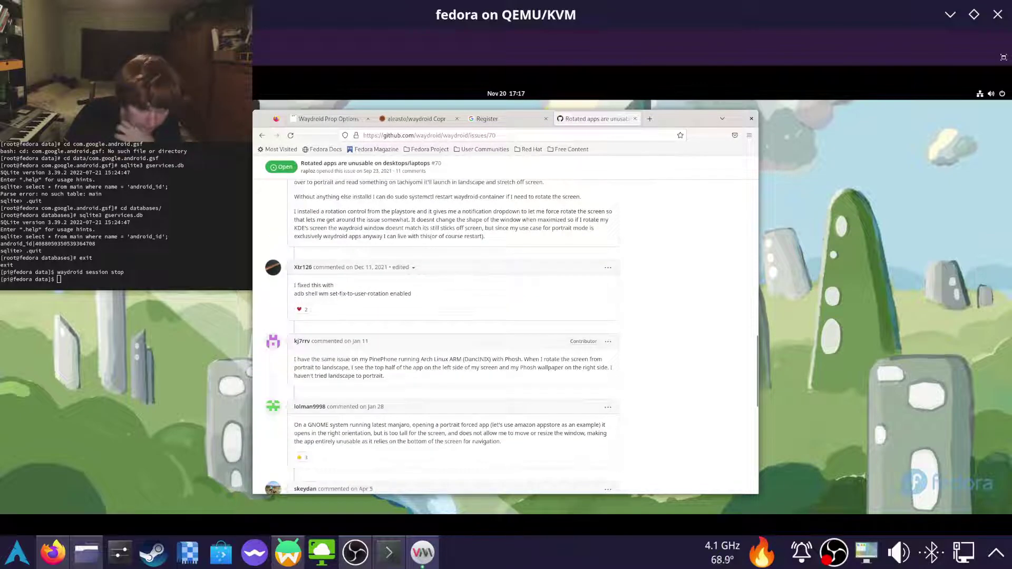
# - Run 'wm set-fix-to-user-rotation enabled' in a root Waydroid shell, then exit the shell
pyautogui.click(62, 138)
pyautogui.write('sudo waydroid shell')
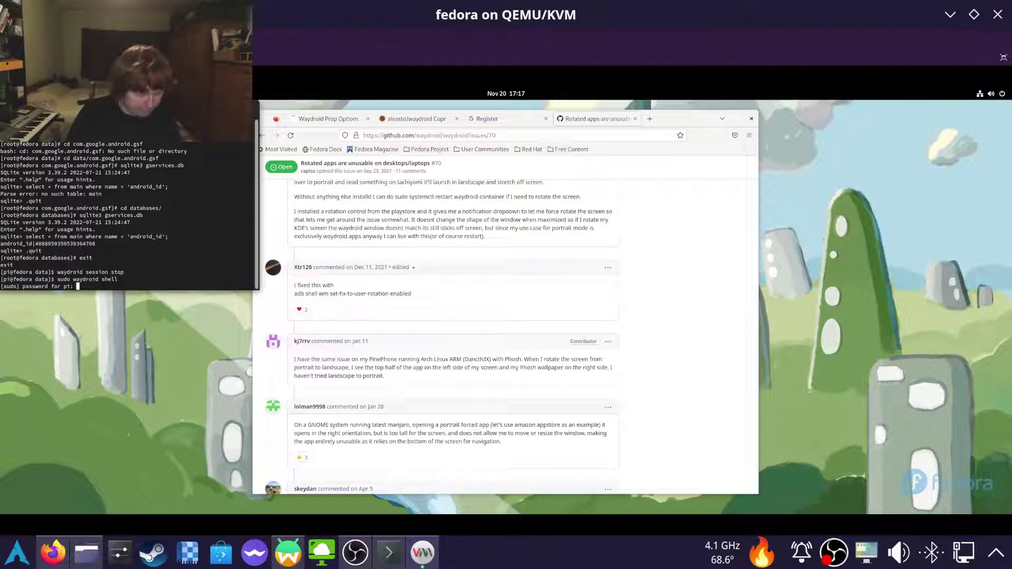
pyautogui.press('Return')
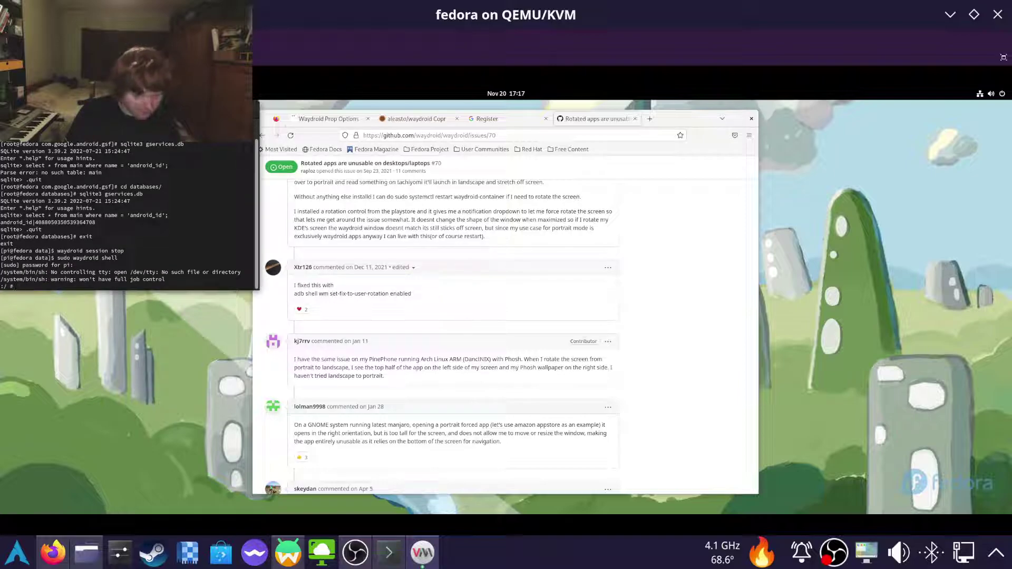
pyautogui.moveTo(319, 293); pyautogui.dragTo(411, 293)
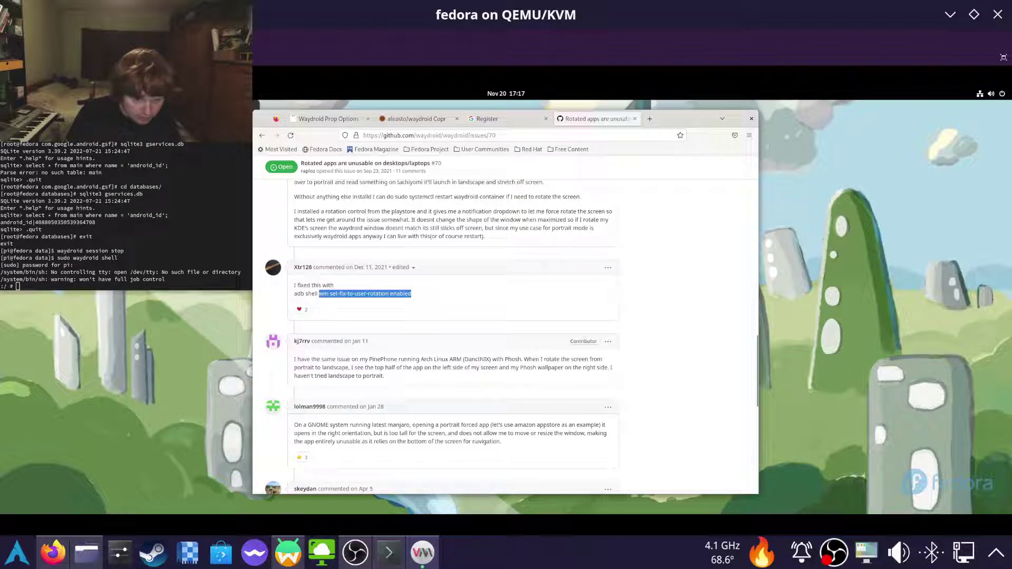
pyautogui.middleClick(158, 226)
pyautogui.press('Return')
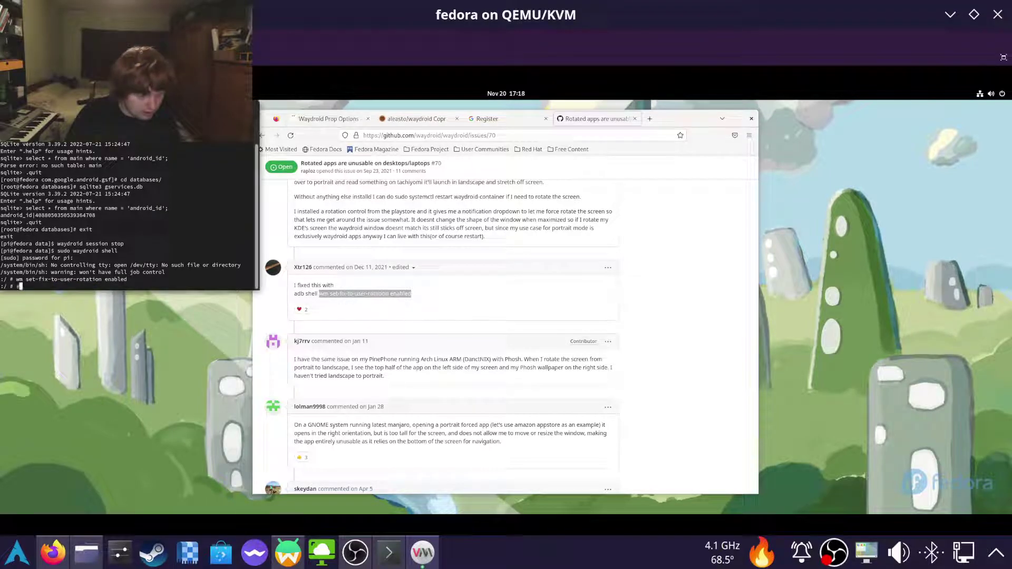
pyautogui.write('exit')
pyautogui.press('Return')
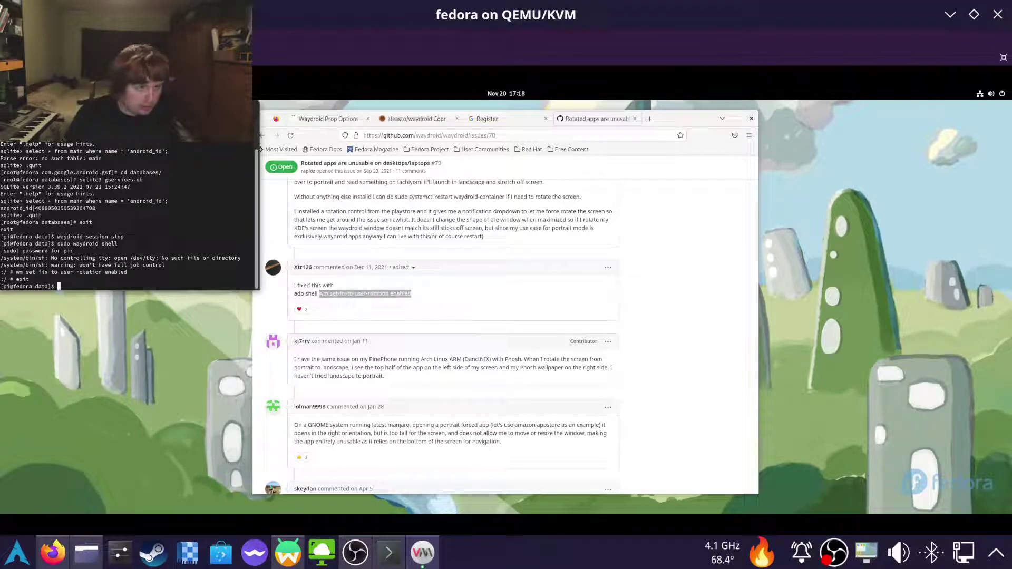
pyautogui.press('super')
# - Return to the full-size Waydroid window, dismiss the restart tip with GOT IT, and go Home
pyautogui.scroll(-1, 633, 305)
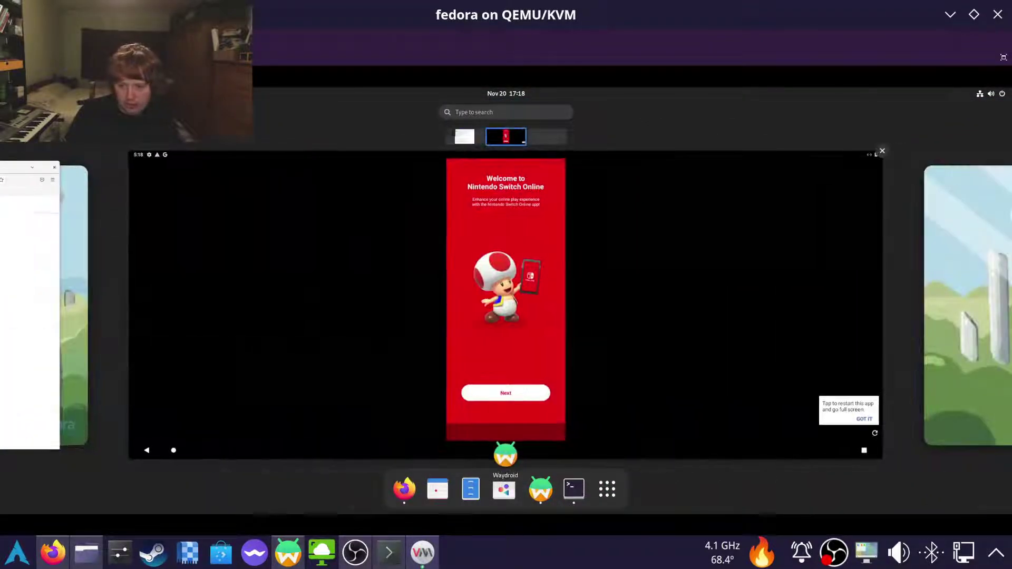
pyautogui.press('super')
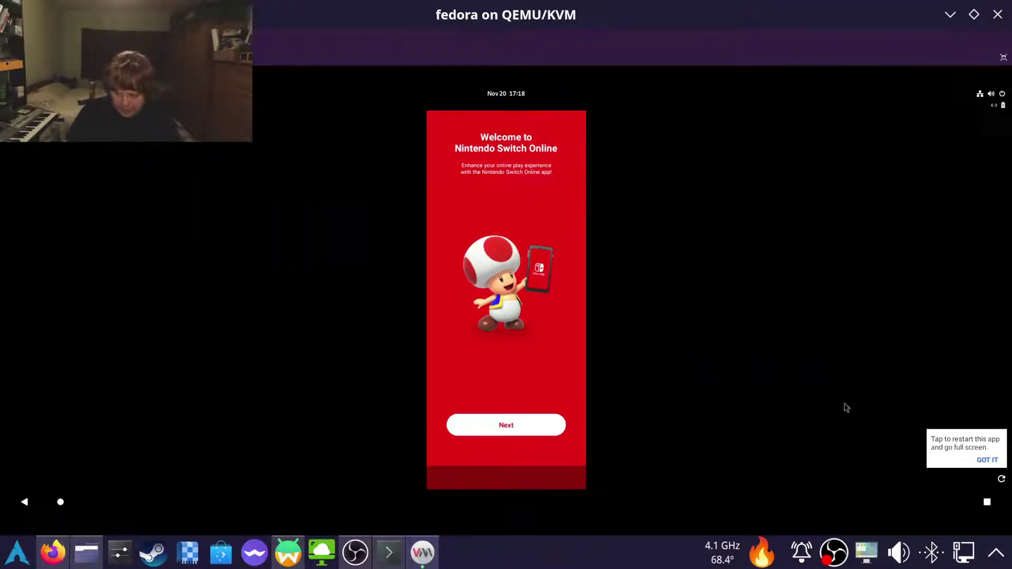
pyautogui.click(990, 459)
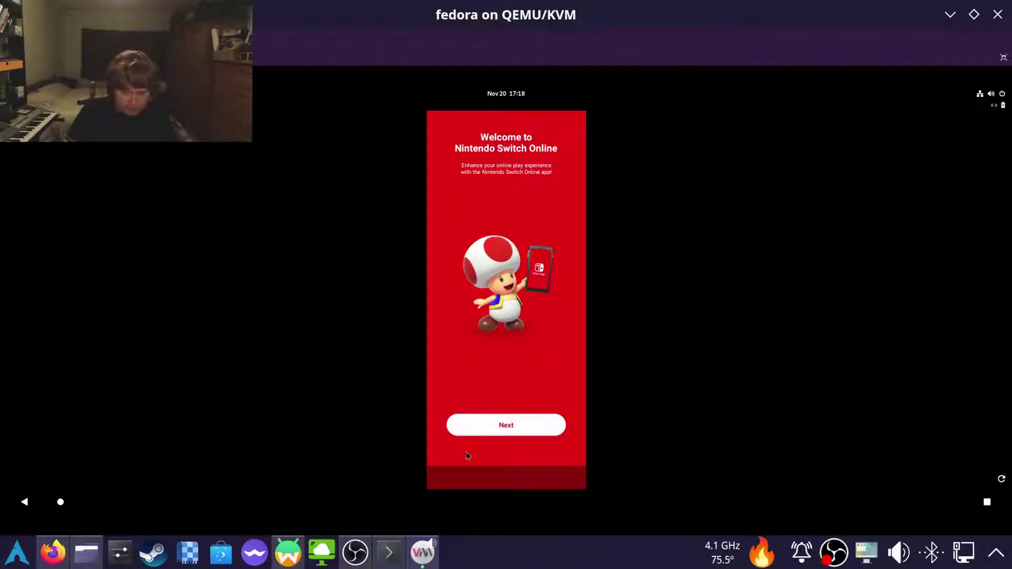
pyautogui.click(61, 502)
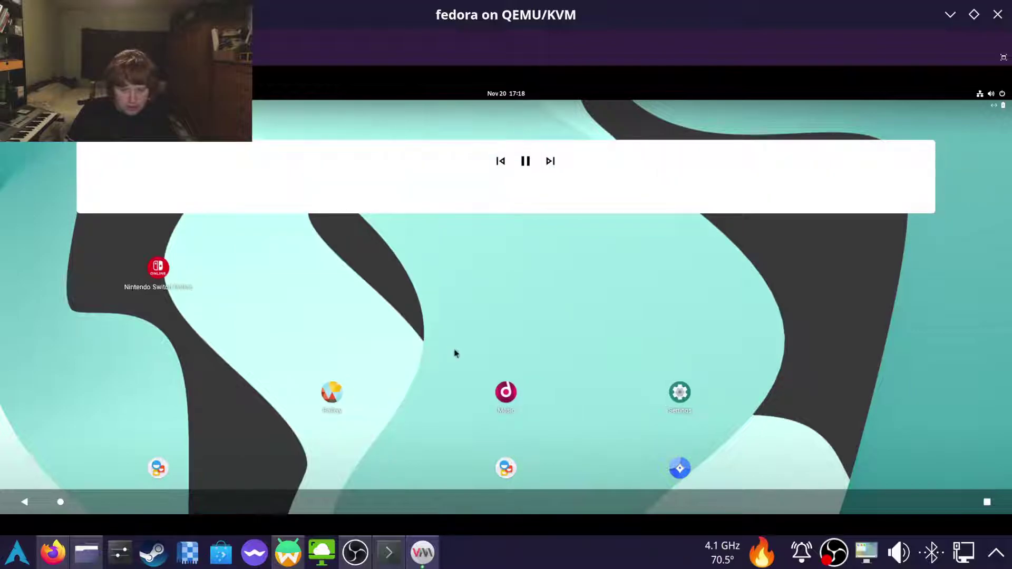
# - Search the Play Store for 'minecraft' and install Minecraft
pyautogui.moveTo(468, 349); pyautogui.dragTo(754, 356)
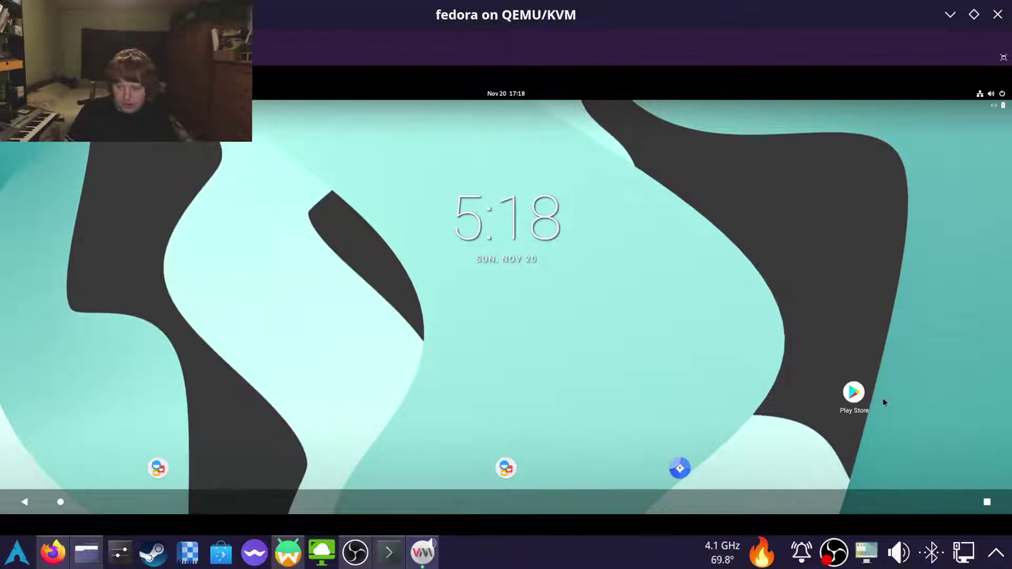
pyautogui.click(854, 393)
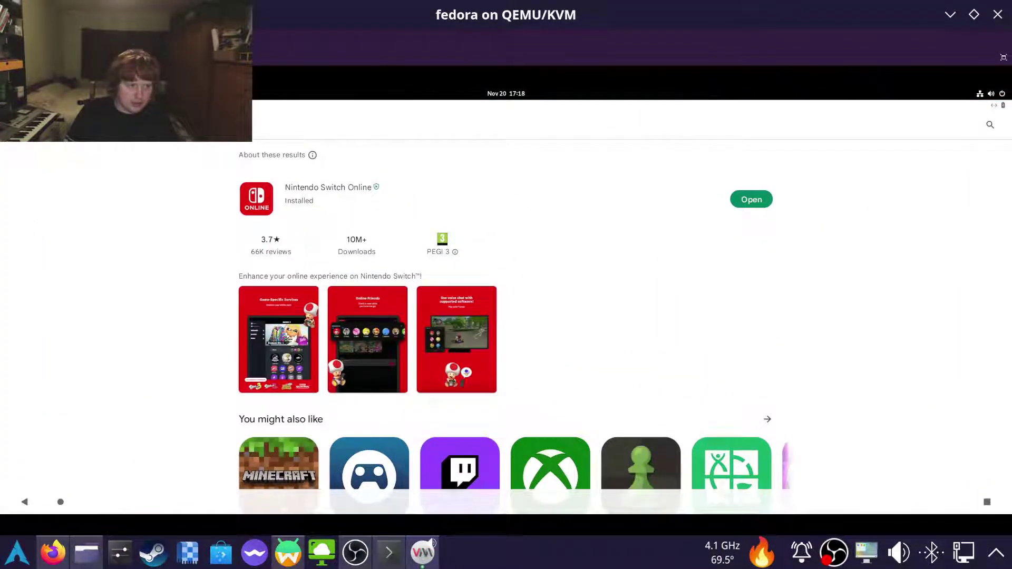
pyautogui.click(388, 129)
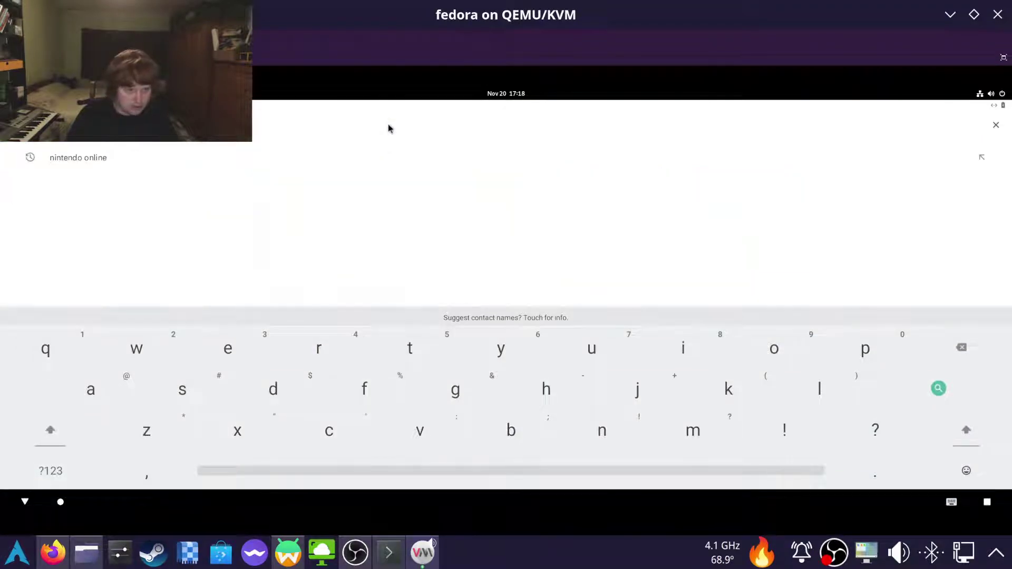
pyautogui.write('mine')
pyautogui.press('Return')
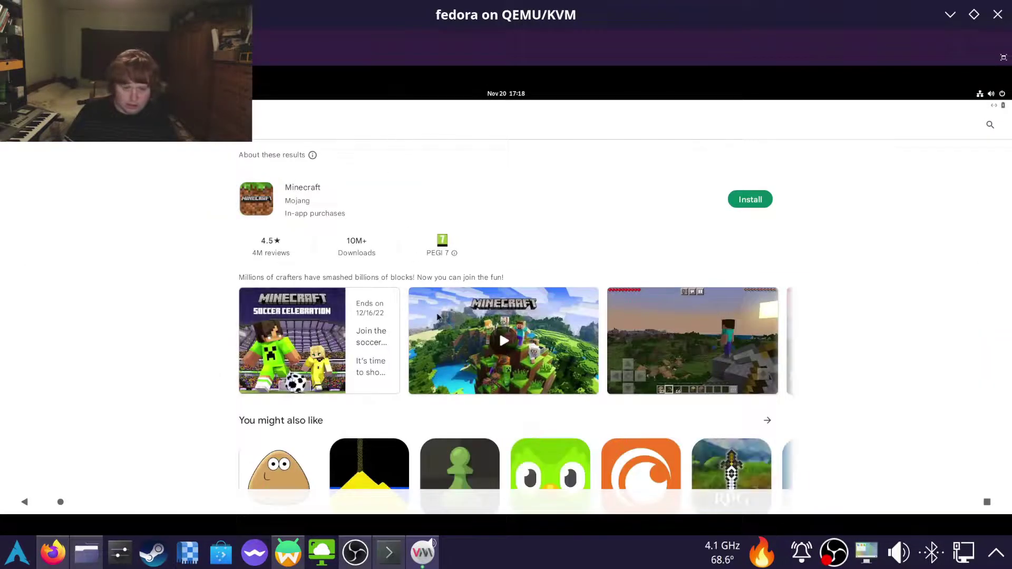
pyautogui.click(740, 199)
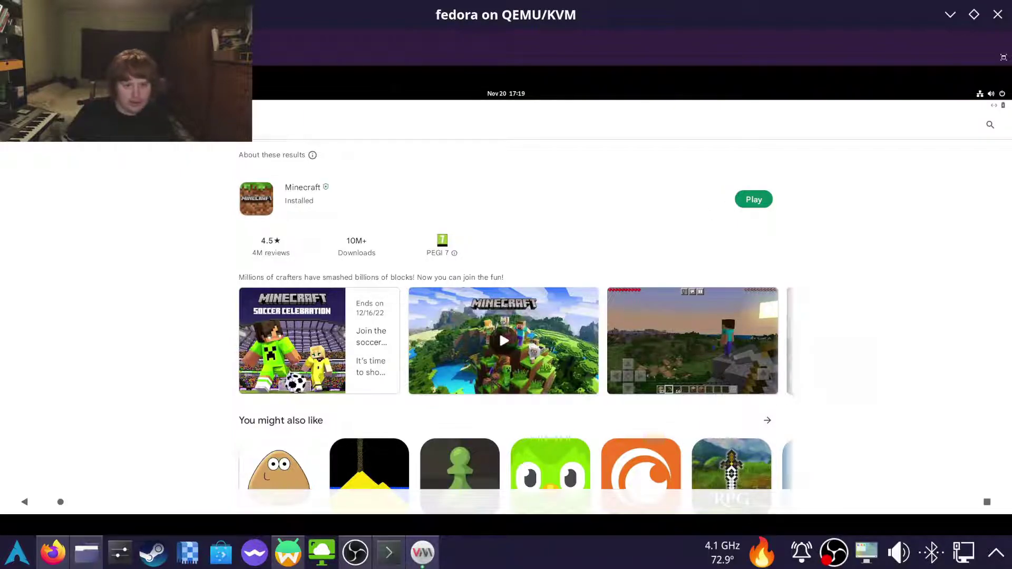
# - Launch Minecraft, dismiss the full-screen notice, and close it when it stops responding
pyautogui.click(746, 197)
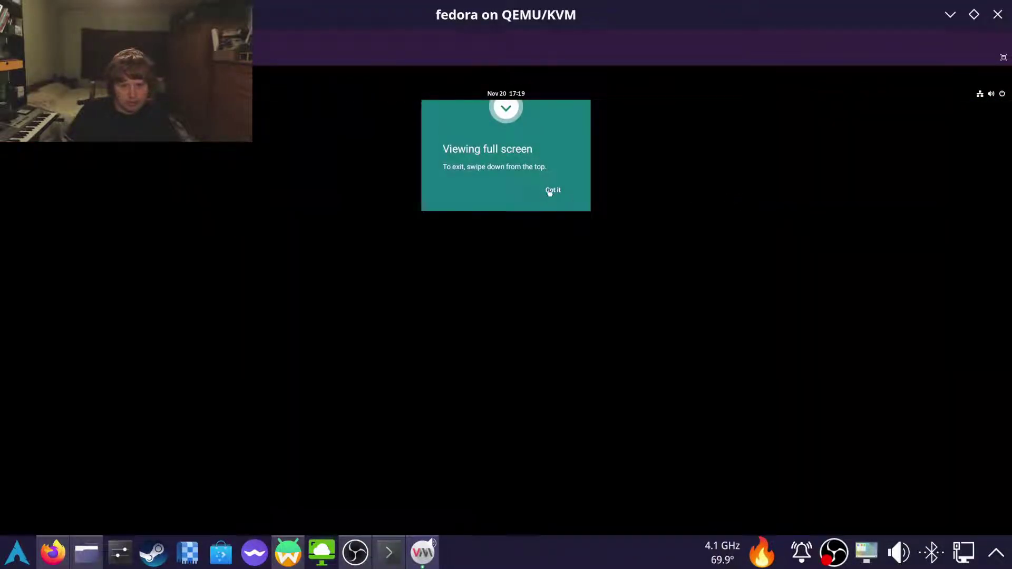
pyautogui.click(551, 190)
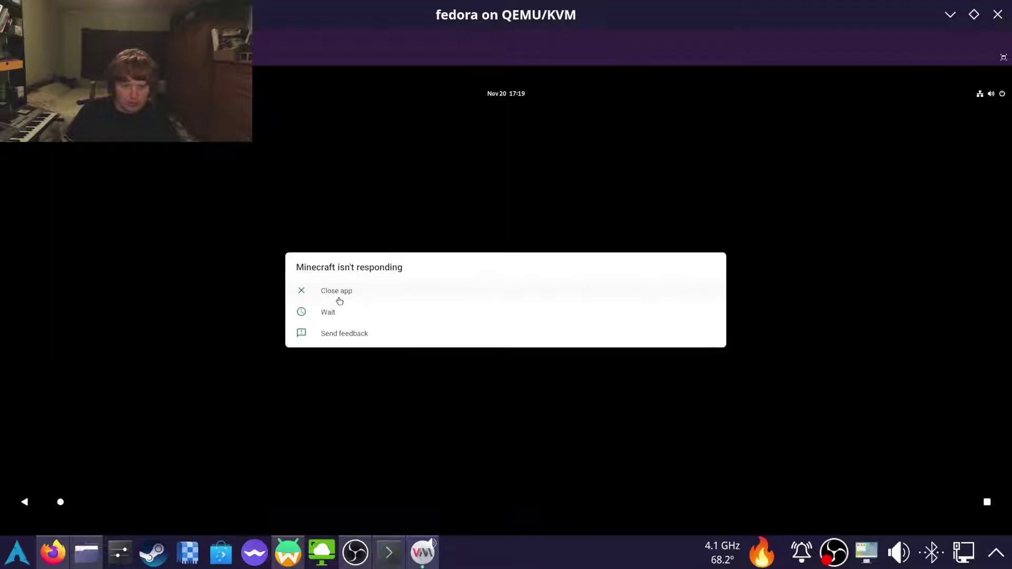
pyautogui.click(356, 292)
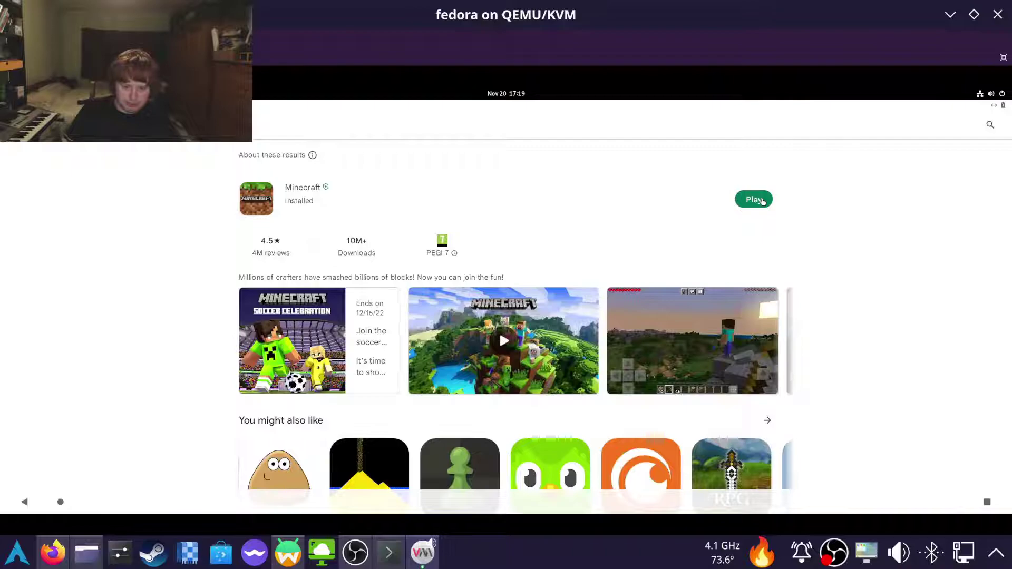
# - Bring up Waydroid's full-screen Android home screen from the taskbar
pyautogui.click(288, 553)
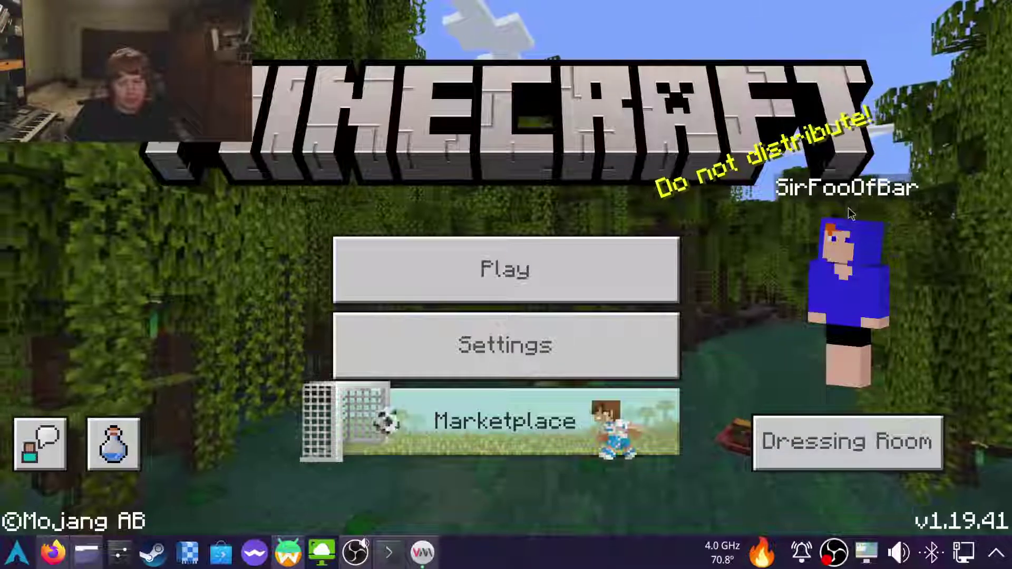
# - Exit Minecraft with Escape and confirm the quit with OK
pyautogui.press('Escape')
pyautogui.click(587, 342)
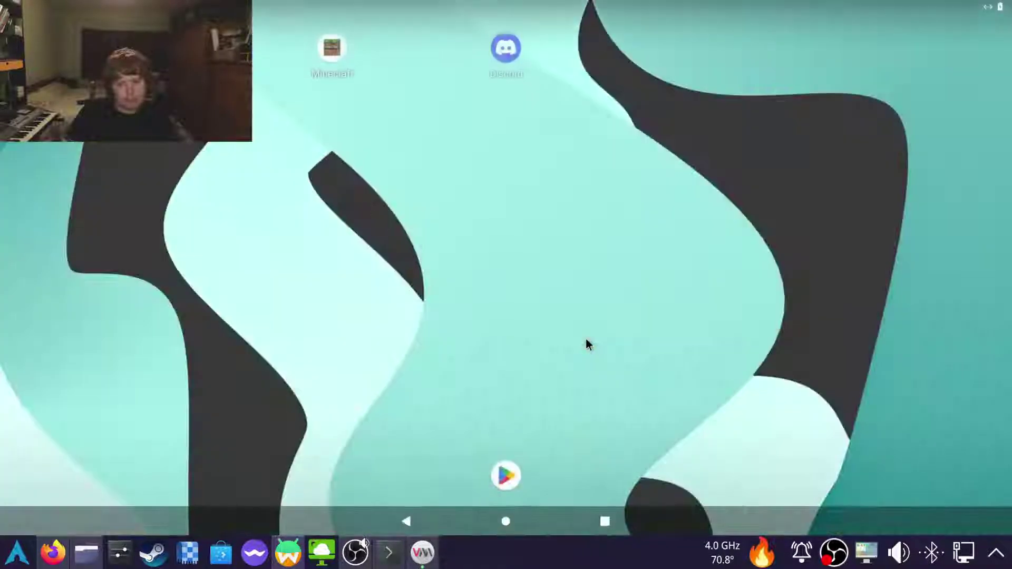